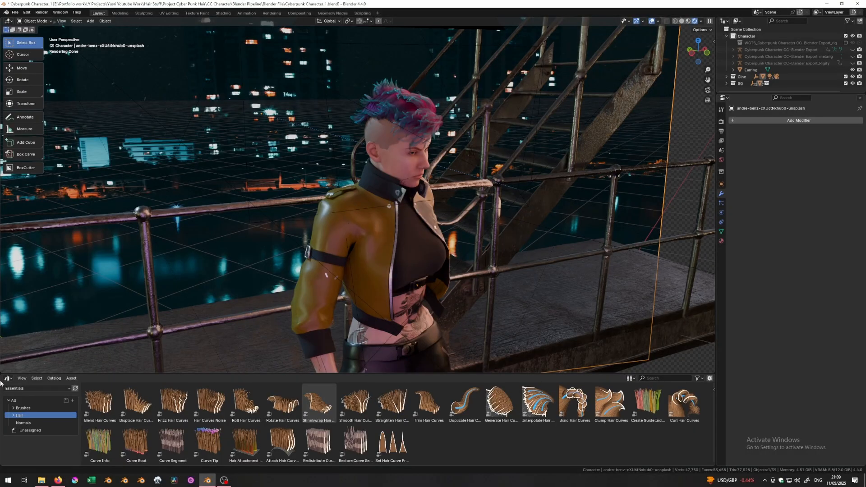
- Launch PureRef from the Windows search
key("super")
type("p")
key("Return")
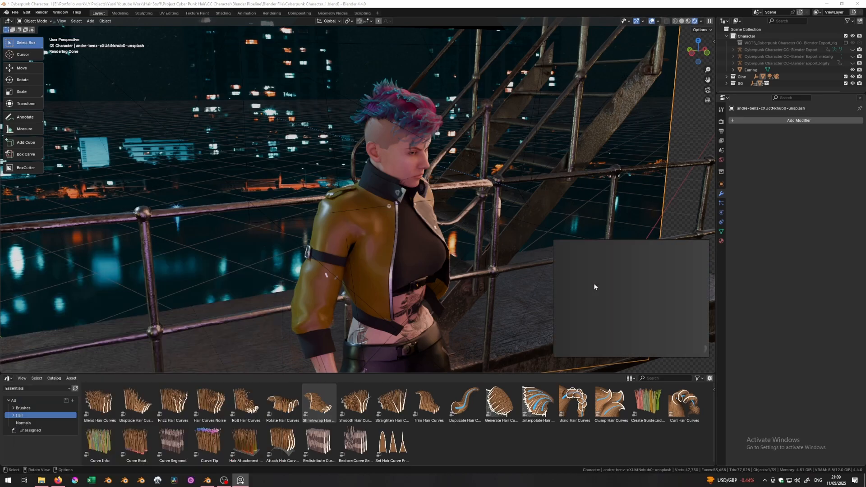
- Zoom and pan the Cyber Punk Hair board until every hairstyle picture, including the rightmost portrait, is visible
scroll(596, 294, "down", 10)
middle_click_drag(597, 299, 651, 332)
scroll(625, 298, "up", 3)
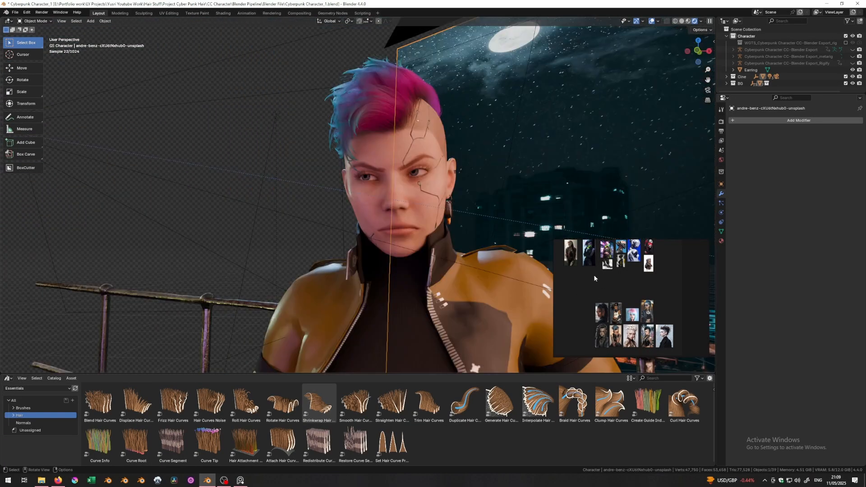
middle_click_drag(594, 274, 609, 302)
scroll(613, 297, "down", 5)
scroll(615, 289, "up", 5)
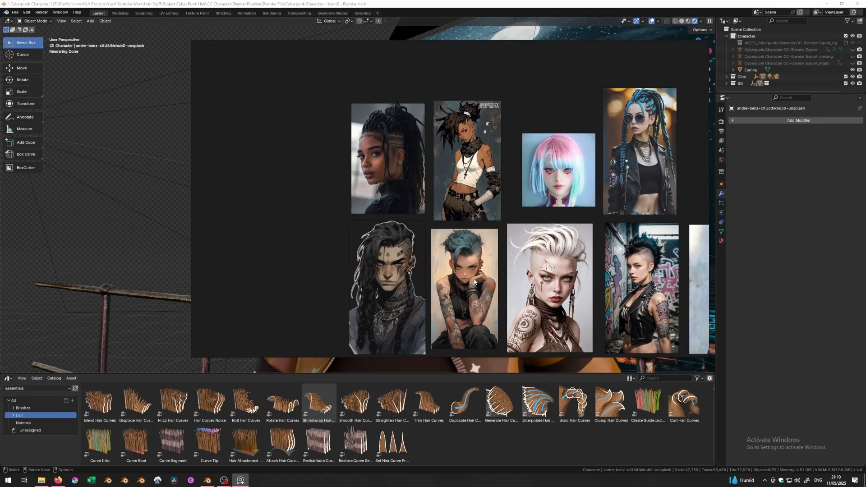
middle_click_drag(473, 281, 369, 265)
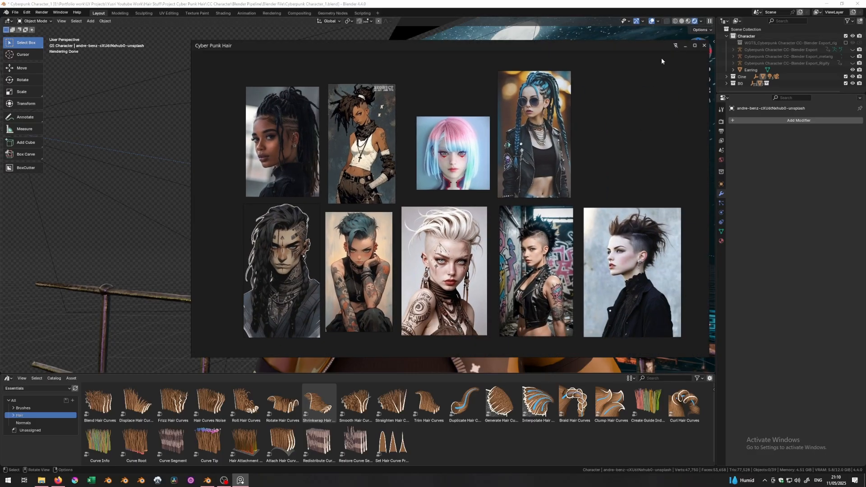
- Zoom and recentre the reference portraits, then move the PureRef window off the viewport
scroll(359, 270, "up", 2)
scroll(360, 272, "up", 4)
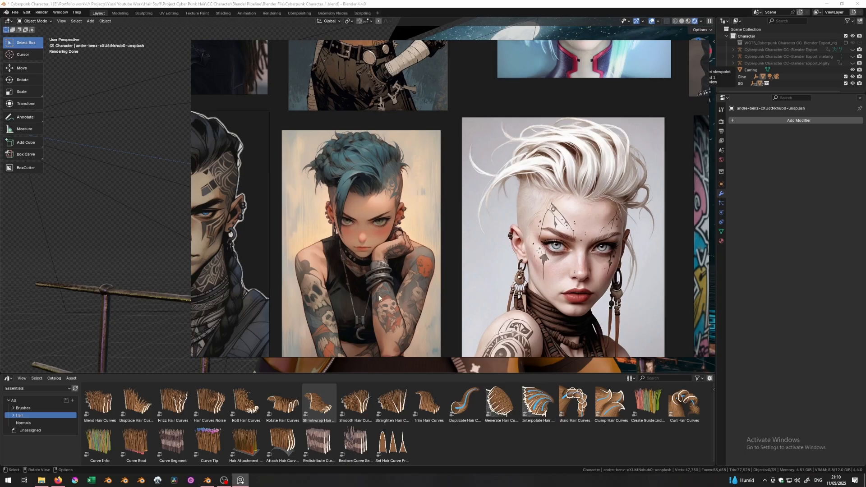
scroll(379, 296, "down", 2)
middle_click_drag(381, 291, 415, 237)
middle_click_drag(395, 166, 406, 230)
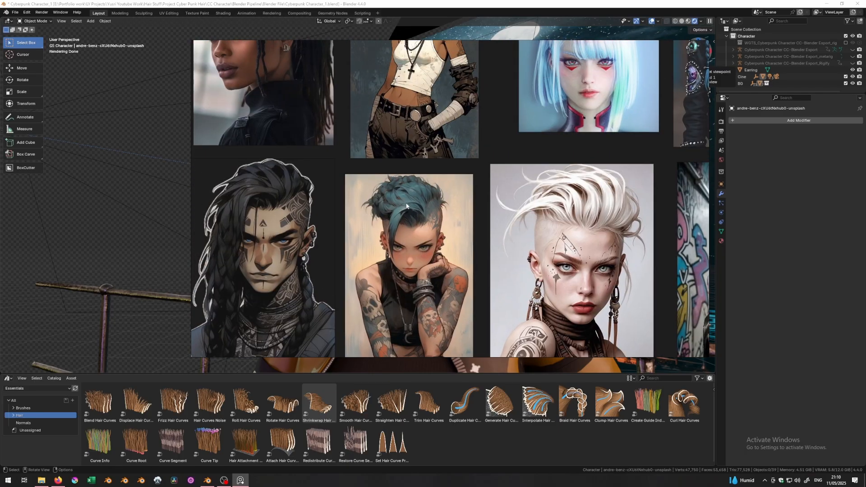
left_click_drag(630, 51, 688, 268)
- Orbit the character's head to compare its side and front views
middle_click_drag(442, 155, 505, 257)
left_click_drag(515, 262, 508, 76)
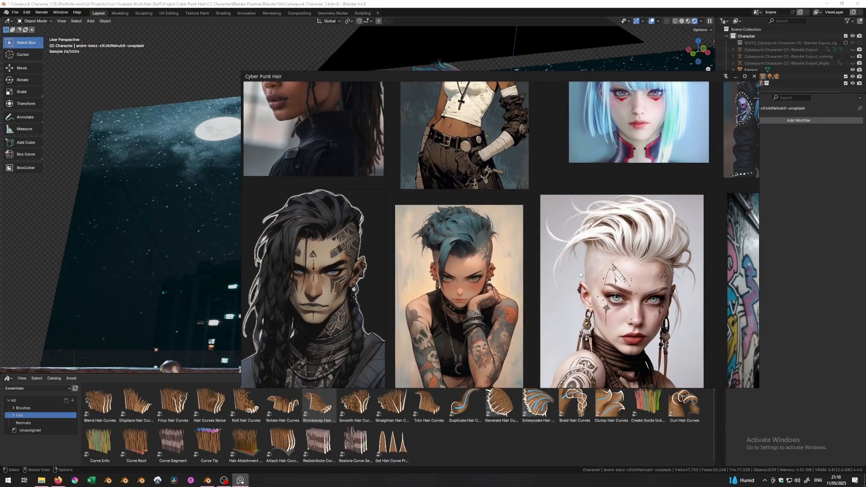
scroll(467, 261, "down", 1)
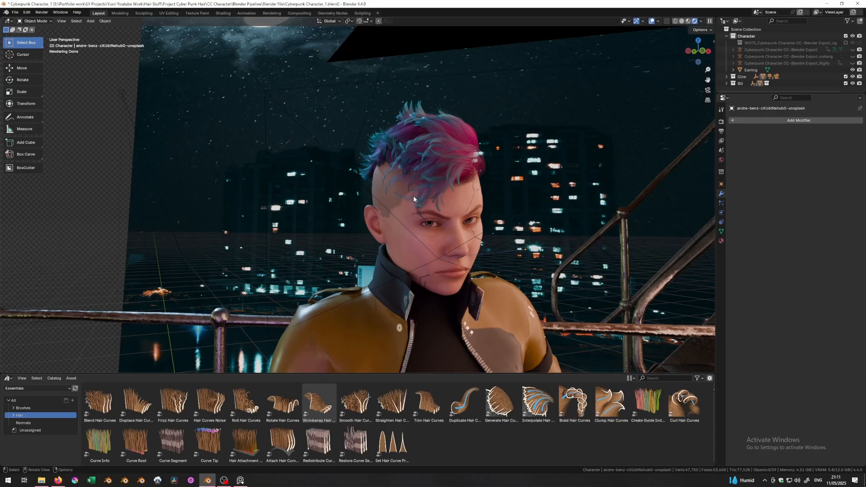
- Bring the reference board back and pan to the brown-haired profile reference
left_click(241, 479)
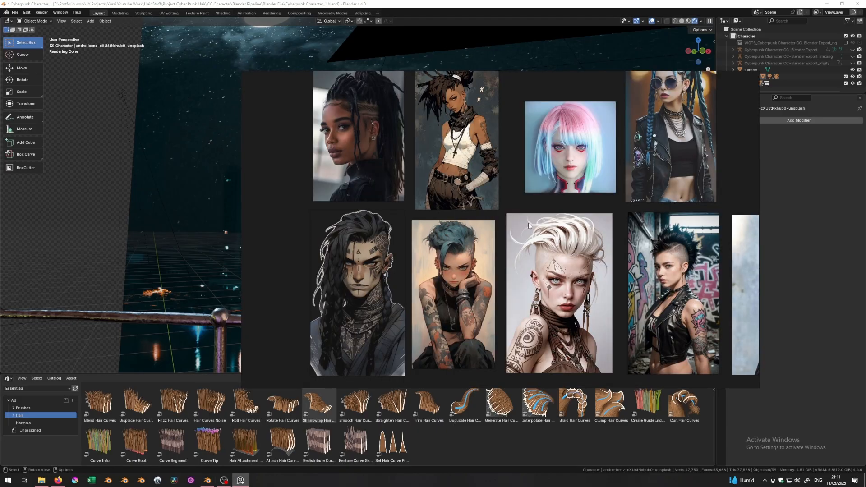
scroll(473, 274, "up", 5)
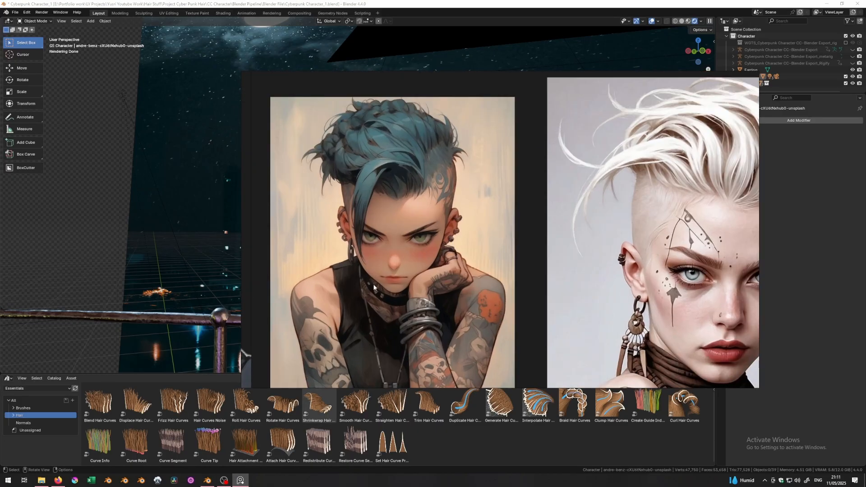
scroll(403, 243, "down", 4)
scroll(588, 240, "up", 5)
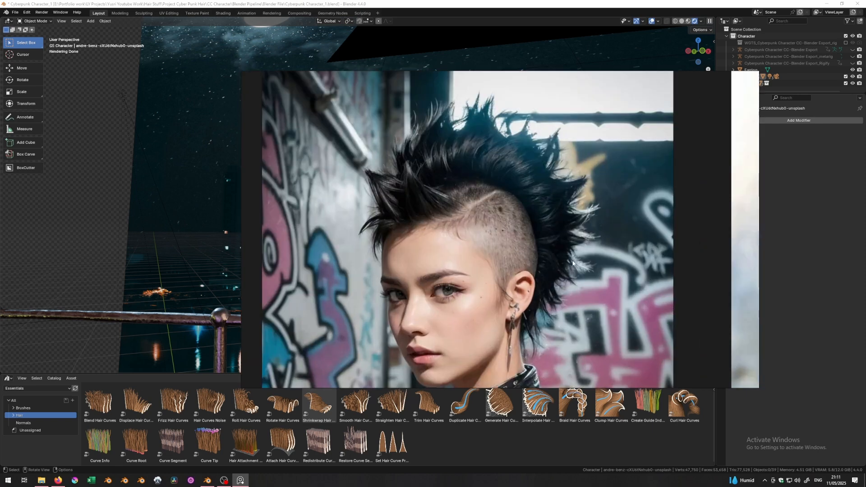
scroll(520, 247, "down", 2)
middle_click_drag(547, 206, 517, 228)
middle_click_drag(623, 239, 458, 249)
middle_click_drag(668, 236, 433, 243)
scroll(545, 211, "up", 1)
- Pan and zoom to the braided blue-haired portrait
middle_click_drag(717, 239, 600, 245)
middle_click_drag(569, 214, 562, 258)
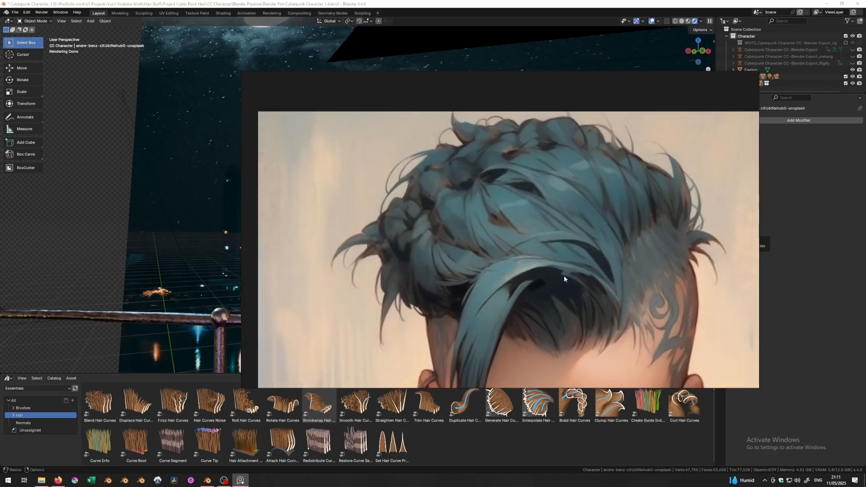
scroll(528, 262, "down", 5)
scroll(527, 260, "up", 3)
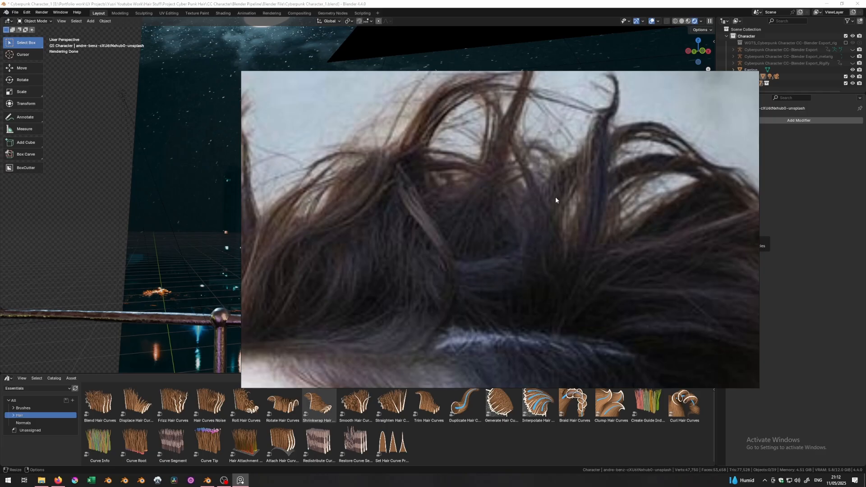
scroll(552, 196, "down", 4)
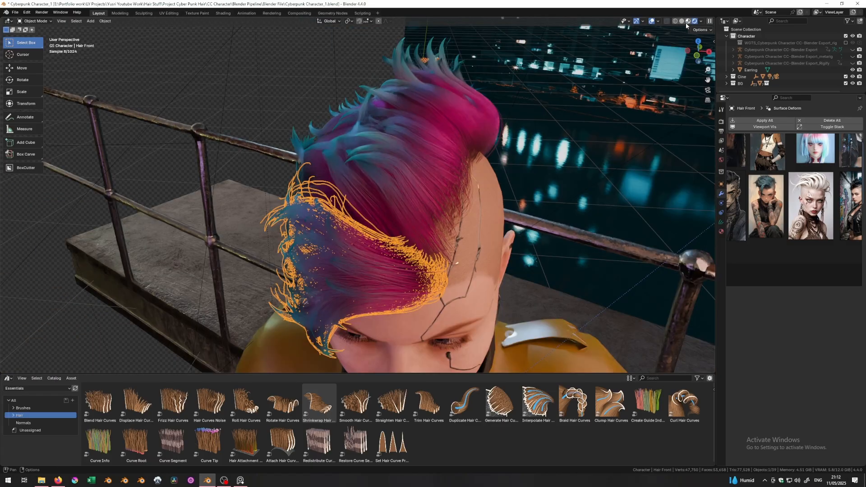
- Switch to Solid shading and hide both hair pieces with H
left_click(681, 21)
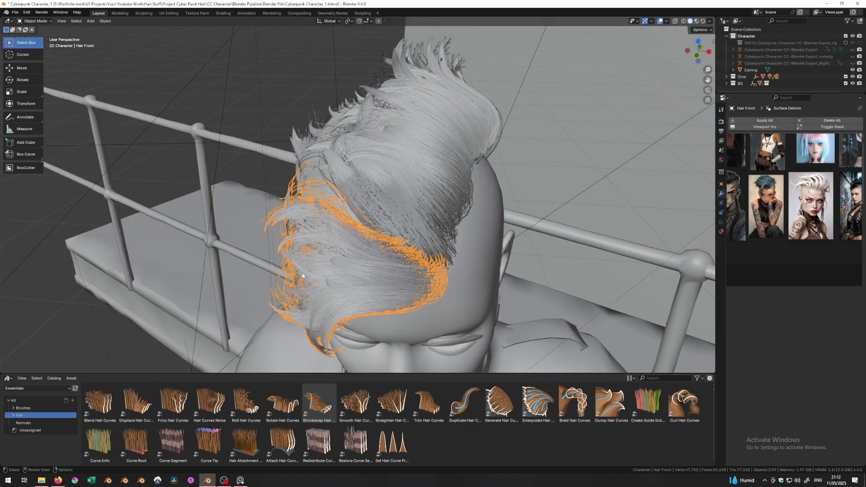
key("h")
left_click(416, 203)
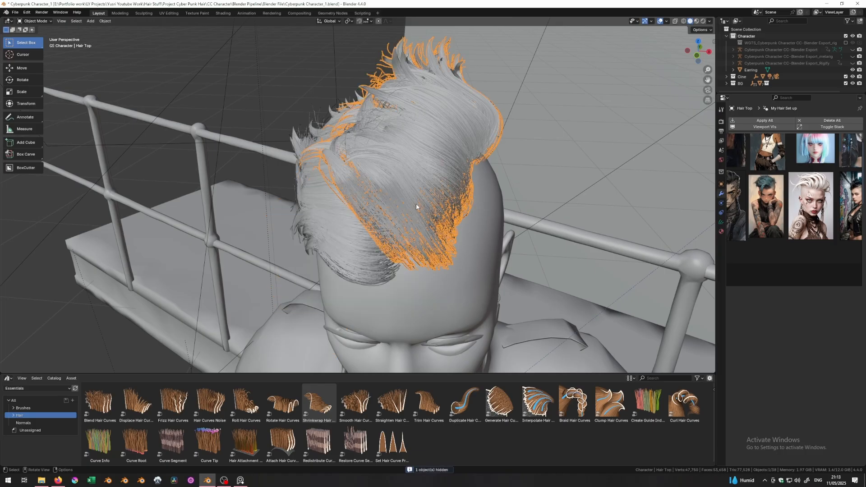
key("h")
- Select CC_Base_Body and hide the Cine and BG collections, leaving the bald head
left_click(385, 216)
middle_click_drag(385, 217, 430, 213)
left_click_drag(846, 84, 845, 77)
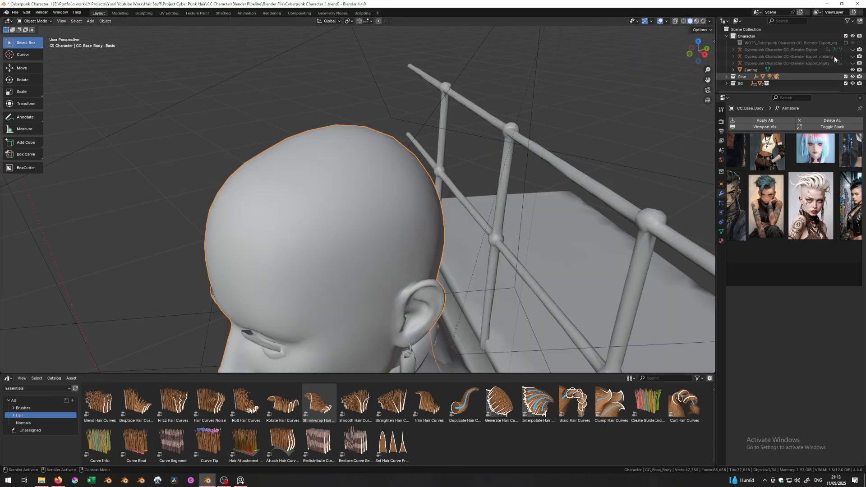
left_click(845, 77)
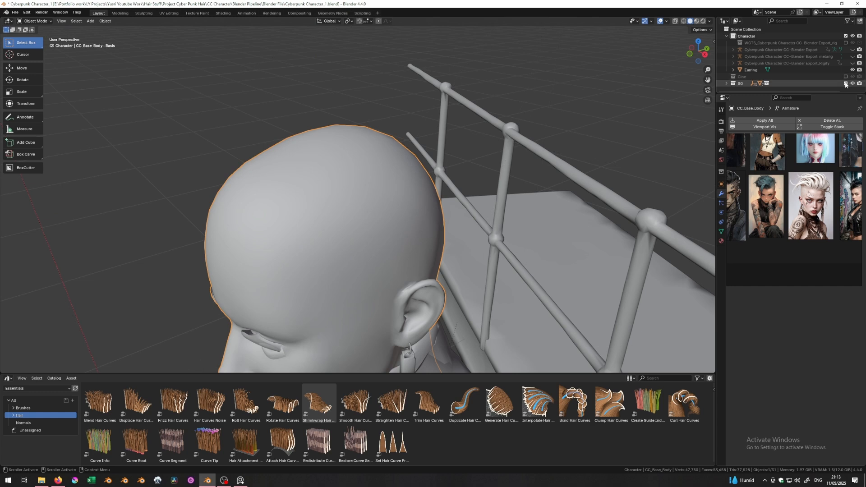
left_click(845, 83)
scroll(297, 178, "down", 9)
middle_click_drag(297, 179, 458, 192)
scroll(386, 204, "up", 4)
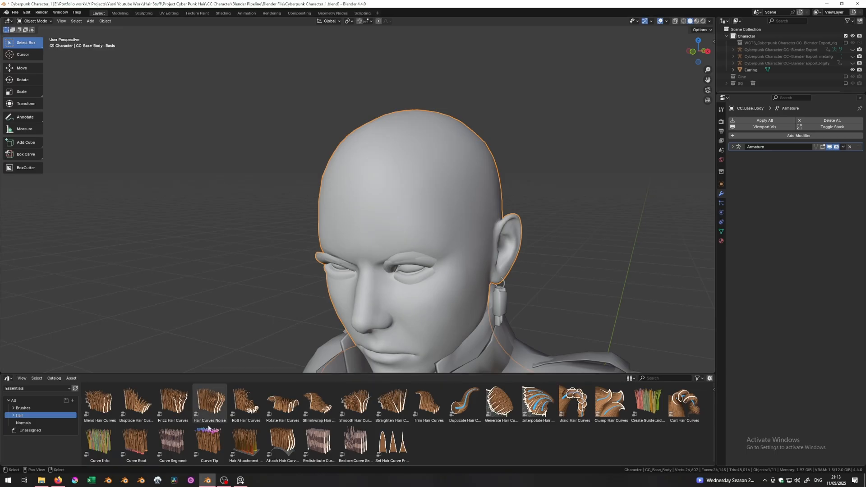
- Bring PureRef forward and zoom its board onto the blue-haired undercut close-up
left_click(240, 480)
scroll(787, 211, "down", 2)
scroll(785, 210, "up", 8)
middle_click_drag(782, 209, 852, 261)
middle_click_drag(822, 209, 824, 279)
scroll(815, 174, "up", 6)
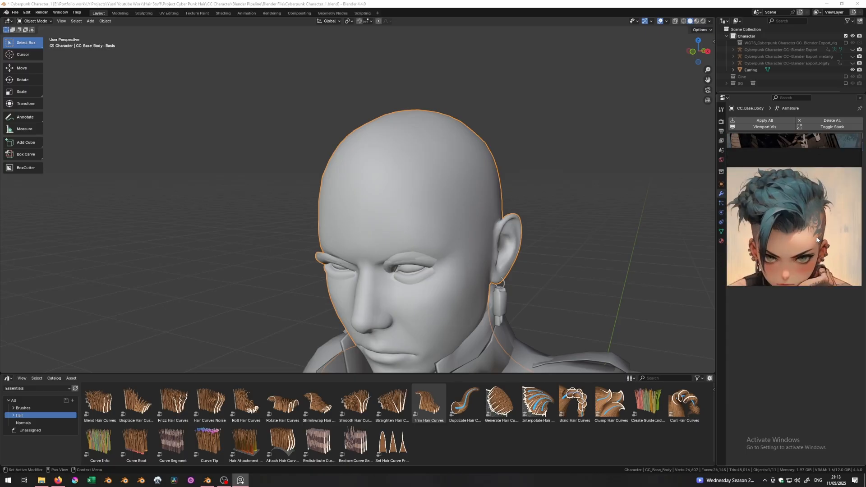
middle_click_drag(814, 172, 815, 179)
middle_click_drag(828, 213, 814, 203)
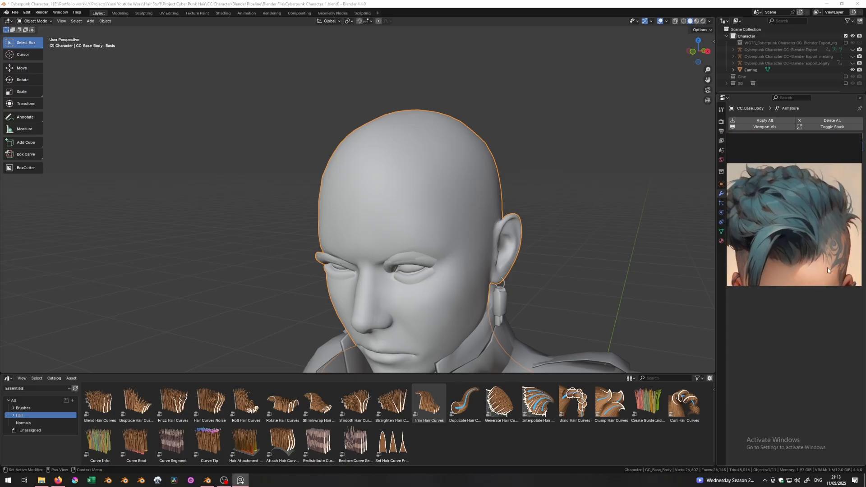
- Orbit the bald head through side, three-quarter and frontal views against the reference
middle_click_drag(827, 269, 779, 226)
scroll(800, 216, "down", 6)
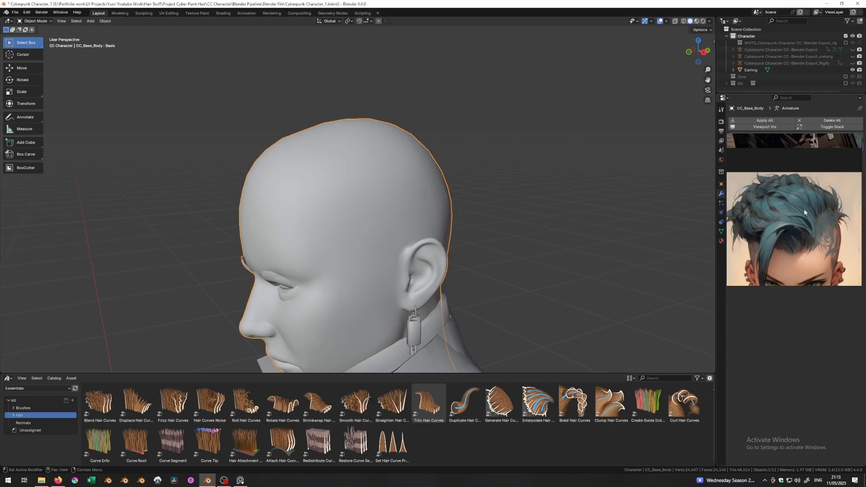
middle_click_drag(794, 217, 790, 212)
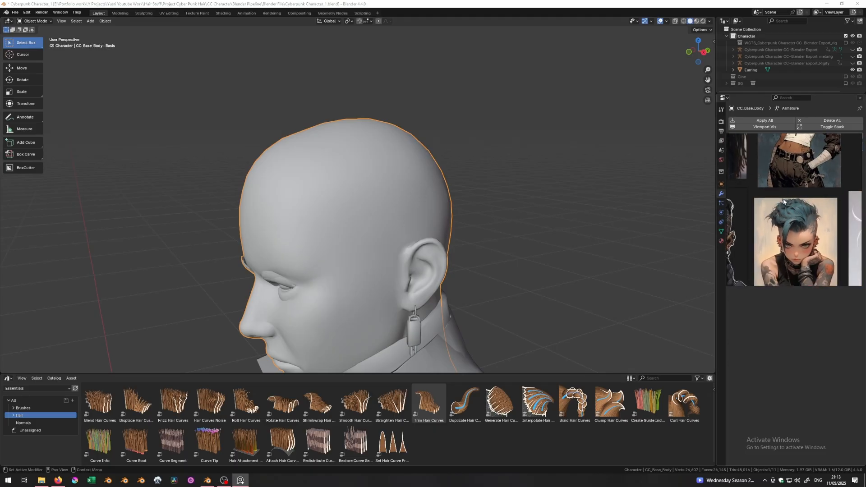
middle_click_drag(493, 211, 530, 212)
scroll(784, 238, "up", 5)
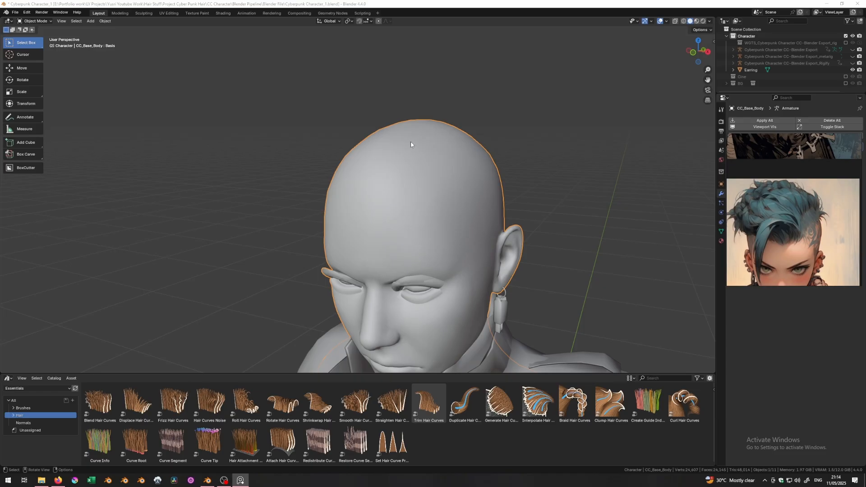
middle_click_drag(406, 144, 496, 117)
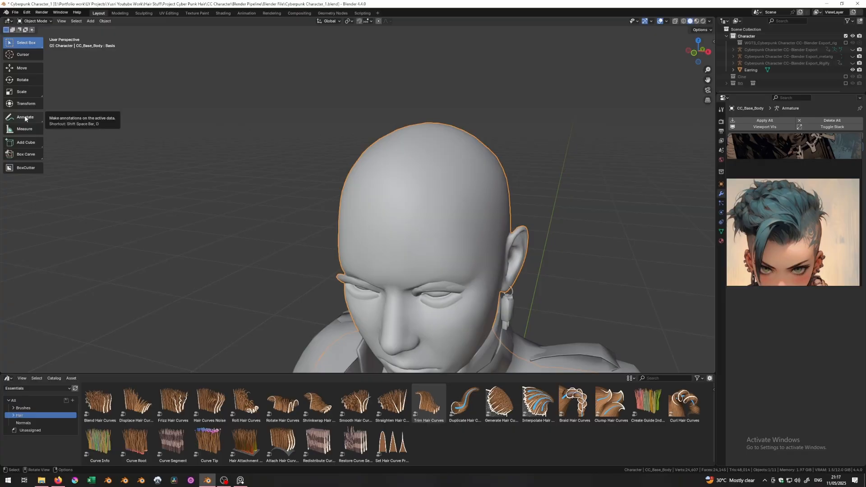
left_click(25, 118)
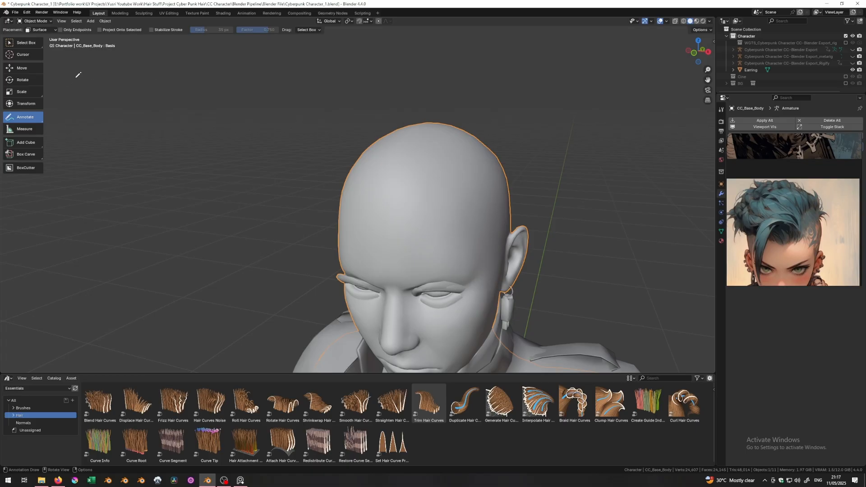
- Set annotation placement to Surface and show the head in textured shading
left_click(47, 30)
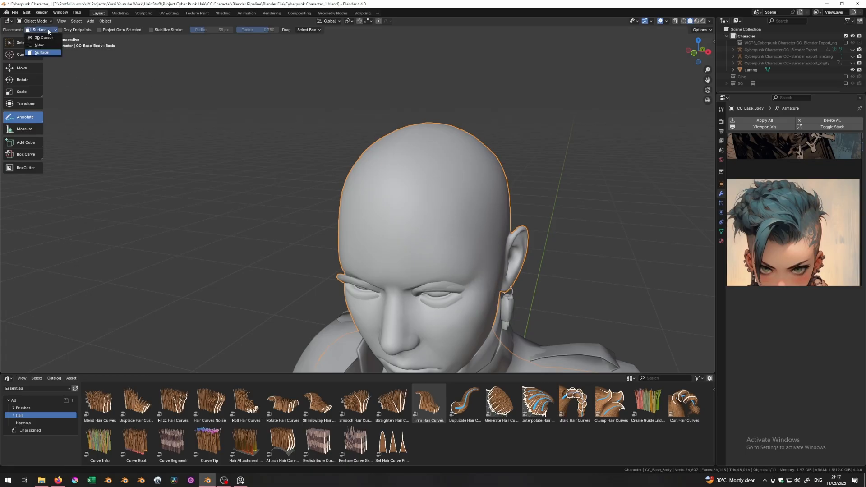
left_click(41, 53)
middle_click_drag(514, 215, 524, 212)
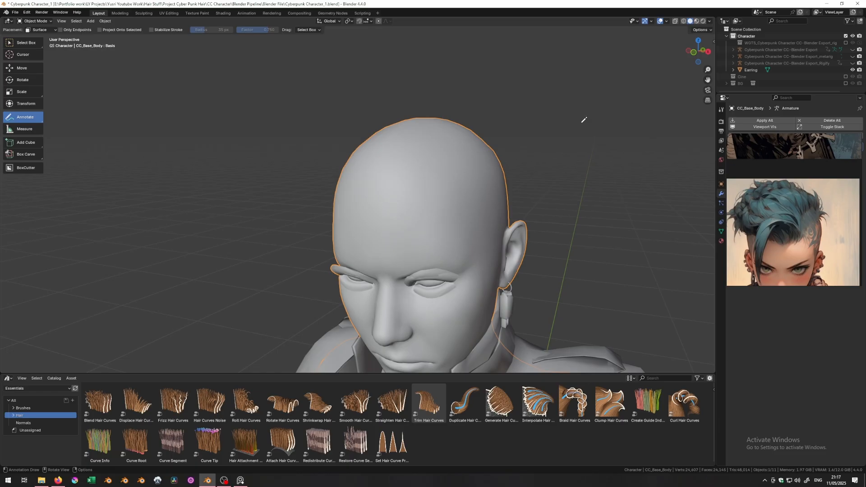
left_click(696, 22)
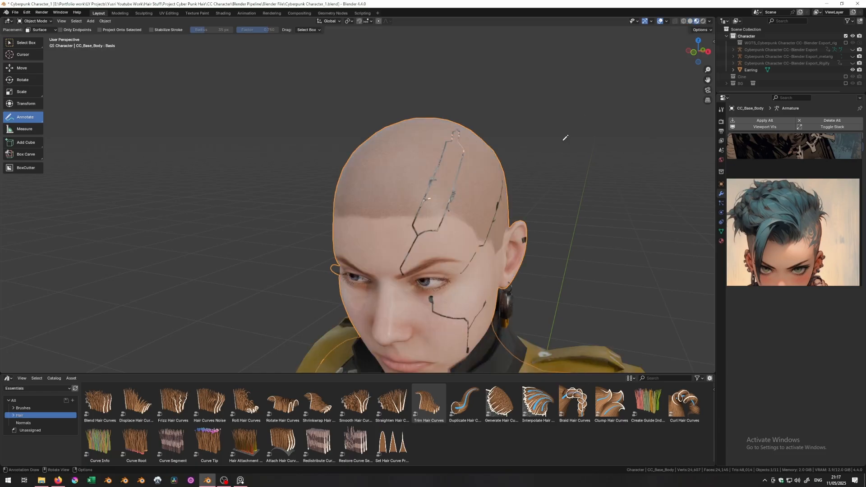
- Sketch an annotation loop on top of the scalp
middle_click_drag(433, 154, 450, 234)
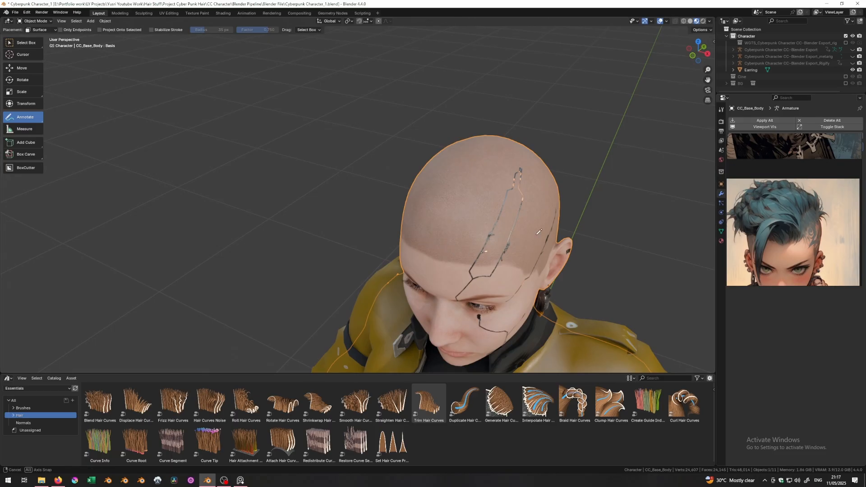
middle_click_drag(559, 246, 481, 234)
mouse_move(481, 235)
left_mouse_down()
mouse_move(464, 224)
mouse_move(480, 183)
mouse_move(512, 189)
mouse_move(496, 234)
mouse_move(469, 188)
left_mouse_up()
middle_click_drag(478, 205, 458, 206)
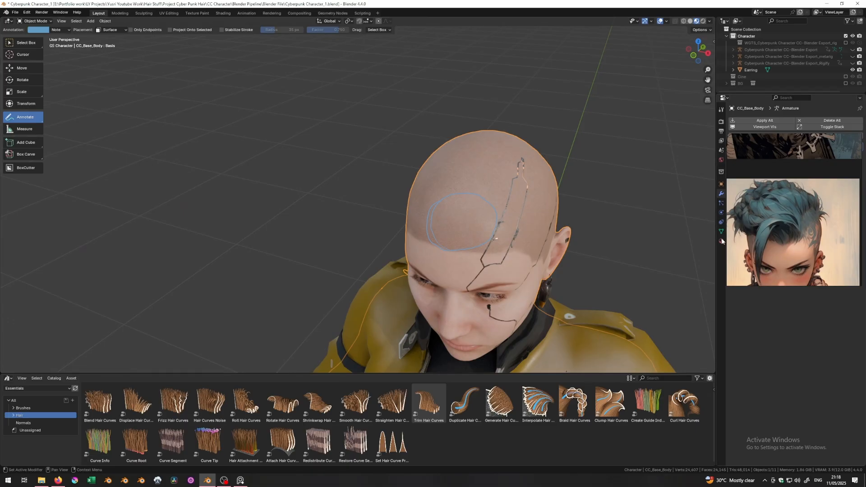
middle_click_drag(454, 211, 449, 270)
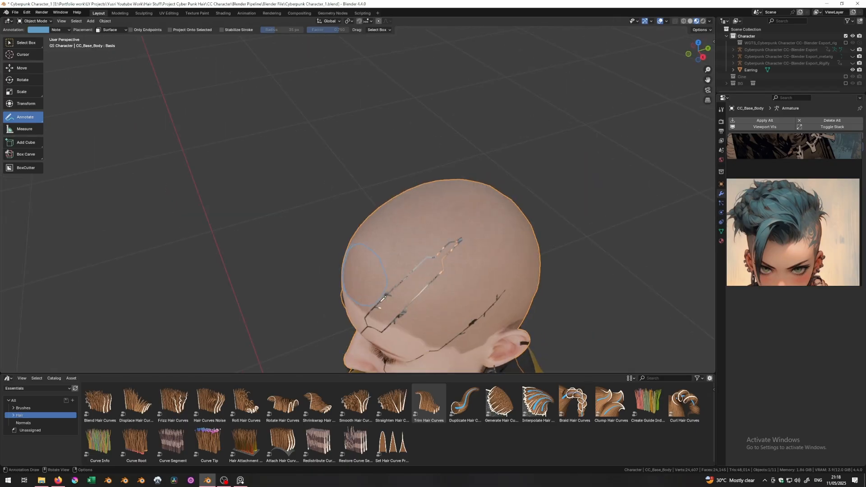
middle_click_drag(397, 292, 290, 293)
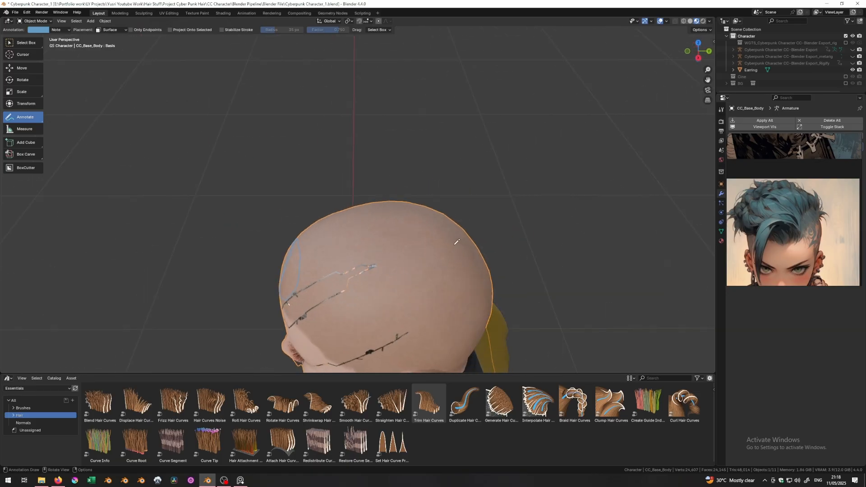
- Rename the Note annotation layer to Front
left_click(39, 29)
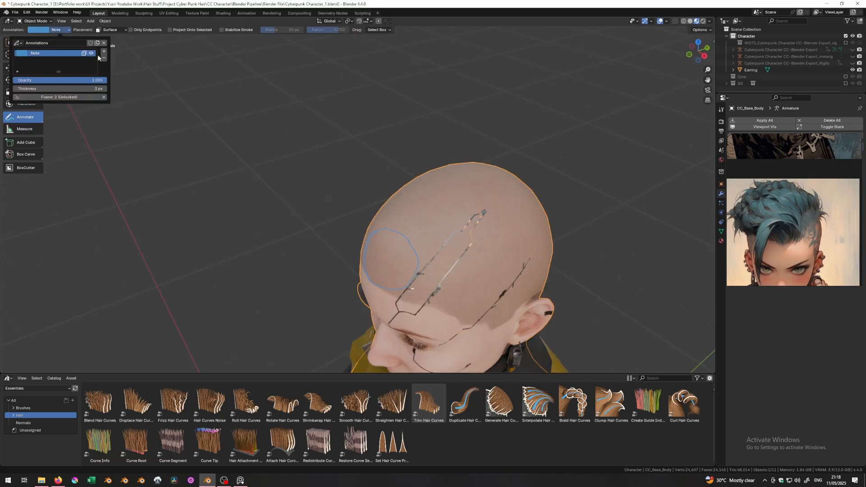
double_click(52, 55)
type("Front")
key("Return")
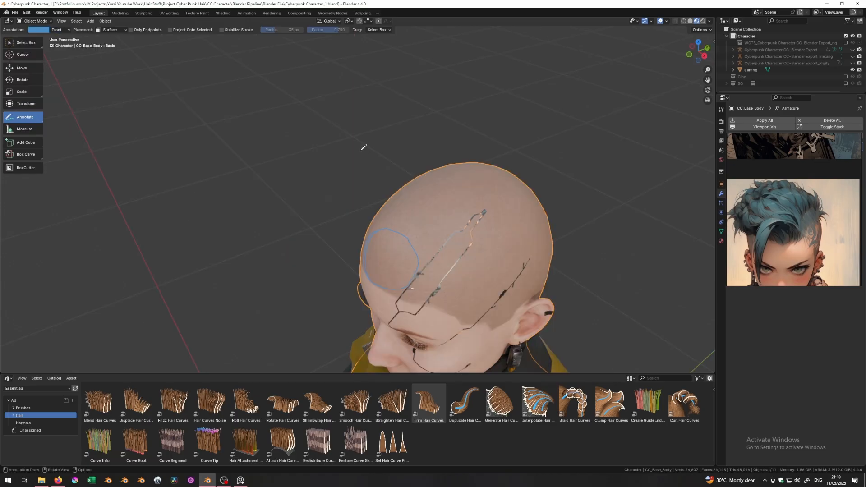
- Add a new red annotation layer named Left side
left_click(63, 30)
left_click(103, 52)
double_click(35, 54)
type("Le")
type("ft side")
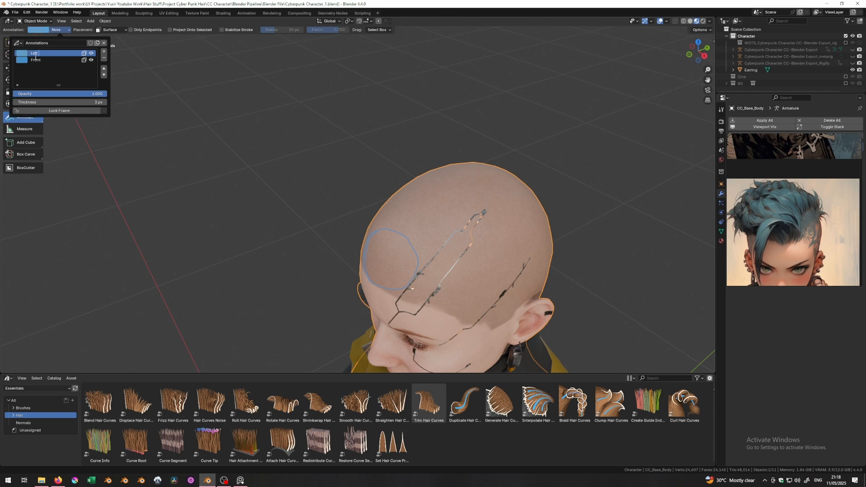
key("Return")
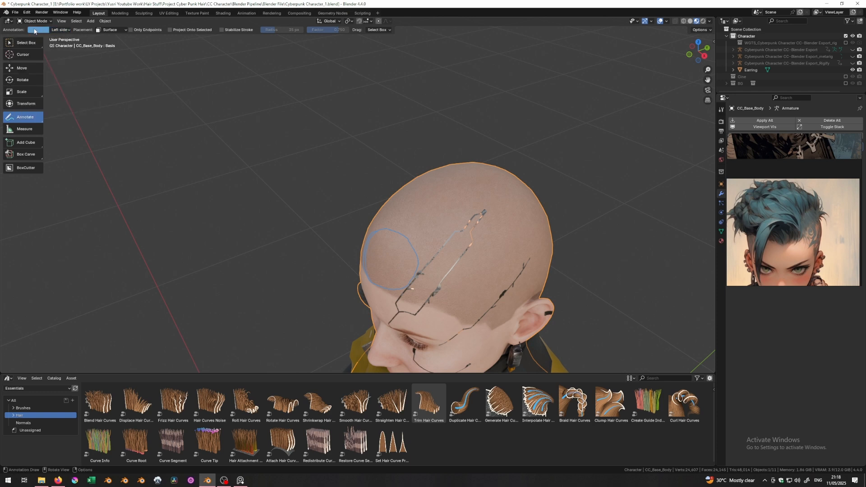
left_click(38, 30)
left_click(57, 82)
- Draw a red outline around the left-side hair zone of the scalp
middle_click_drag(366, 278, 333, 288)
mouse_move(346, 251)
left_mouse_down()
mouse_move(362, 289)
mouse_move(480, 271)
mouse_move(505, 257)
left_mouse_up()
mouse_move(506, 257)
middle_mouse_down()
mouse_move(476, 277)
mouse_move(471, 234)
mouse_move(479, 209)
mouse_move(343, 193)
middle_mouse_up()
- Erase unwanted annotation strokes on the head with Annotate Eraser
left_click(24, 117)
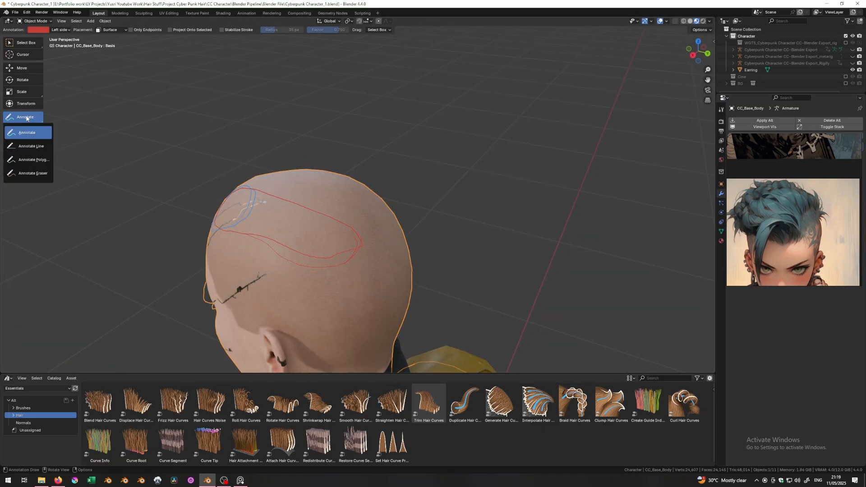
left_click(32, 173)
mouse_move(278, 228)
left_mouse_down()
mouse_move(313, 248)
mouse_move(350, 241)
mouse_move(288, 235)
left_mouse_up()
middle_click_drag(537, 226, 405, 185)
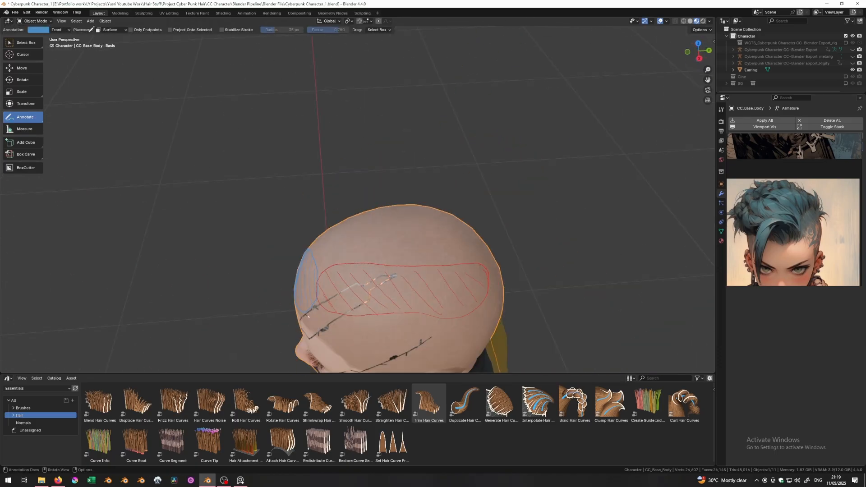
- Add a green mid annotation layer and outline the mid region on the crown
left_click(69, 29)
left_click(103, 51)
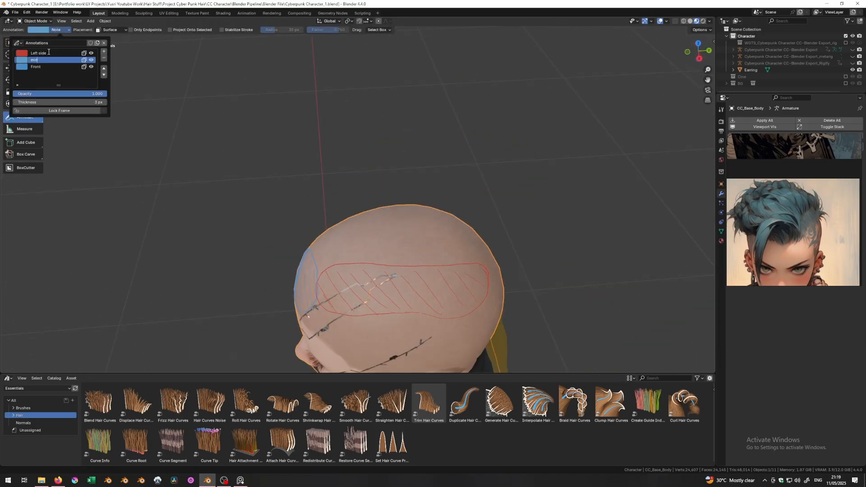
left_click(38, 29)
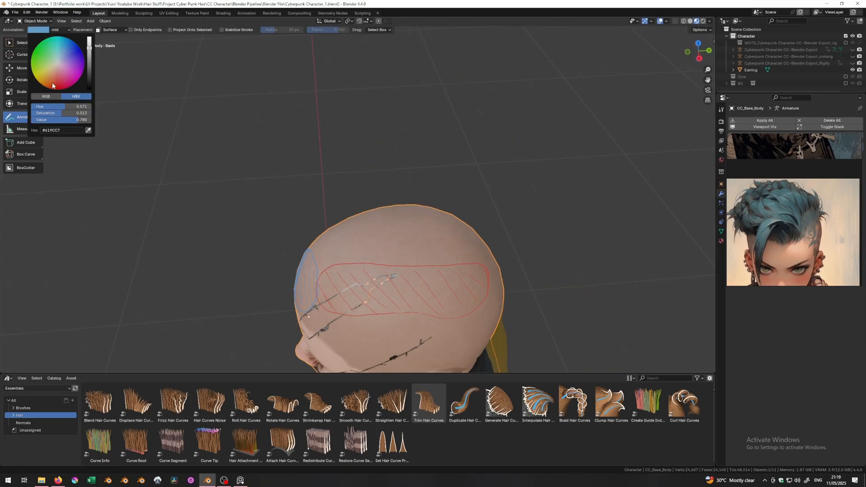
left_click(42, 55)
middle_click_drag(345, 260, 376, 300)
mouse_move(378, 302)
left_mouse_down()
mouse_move(382, 325)
mouse_move(397, 330)
left_mouse_up()
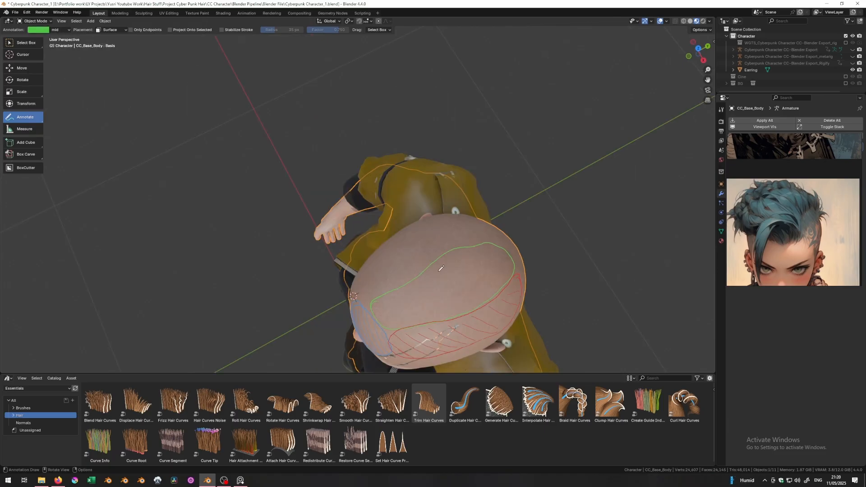
mouse_move(441, 268)
middle_mouse_down()
mouse_move(546, 219)
mouse_move(496, 235)
mouse_move(474, 206)
mouse_move(451, 216)
middle_mouse_up()
- Make the right layer magenta and trace the right-side outline along the green line
left_click(59, 29)
left_click(43, 60)
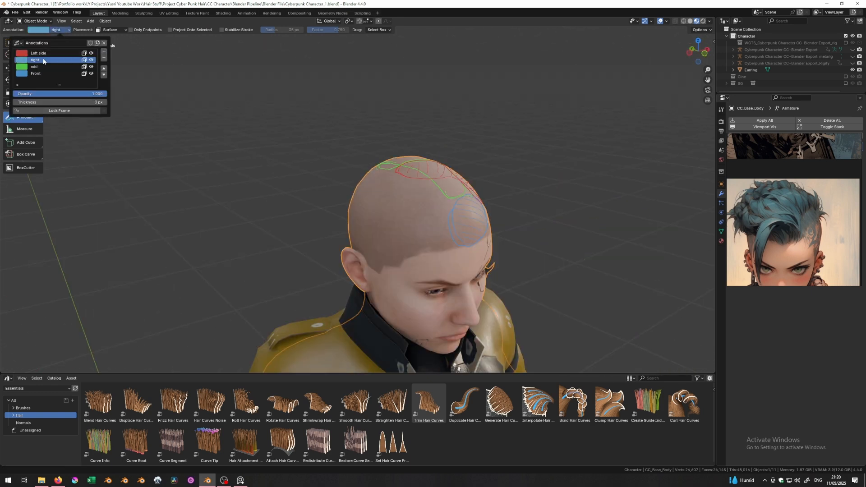
left_click(40, 30)
left_click(76, 77)
middle_click_drag(298, 153, 336, 171)
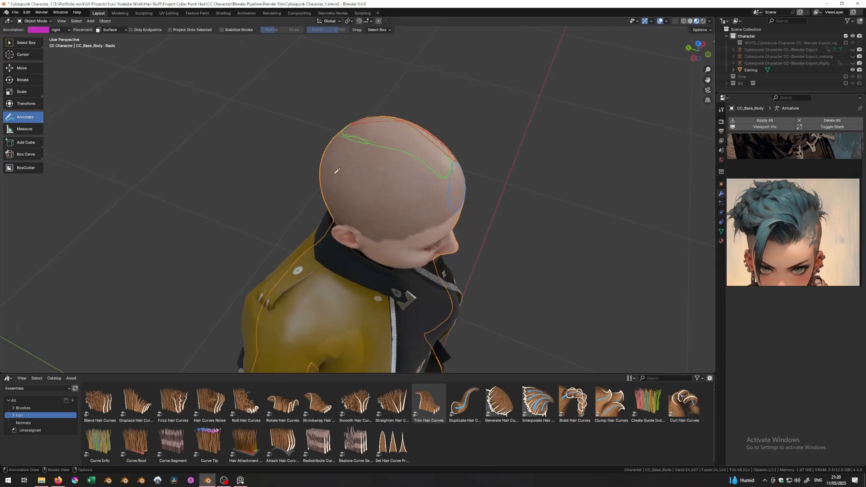
left_click_drag(443, 179, 450, 180)
left_click_drag(386, 150, 437, 175)
mouse_move(437, 175)
middle_mouse_down()
mouse_move(424, 191)
mouse_move(473, 155)
middle_mouse_up()
scroll(506, 139, "up", 2)
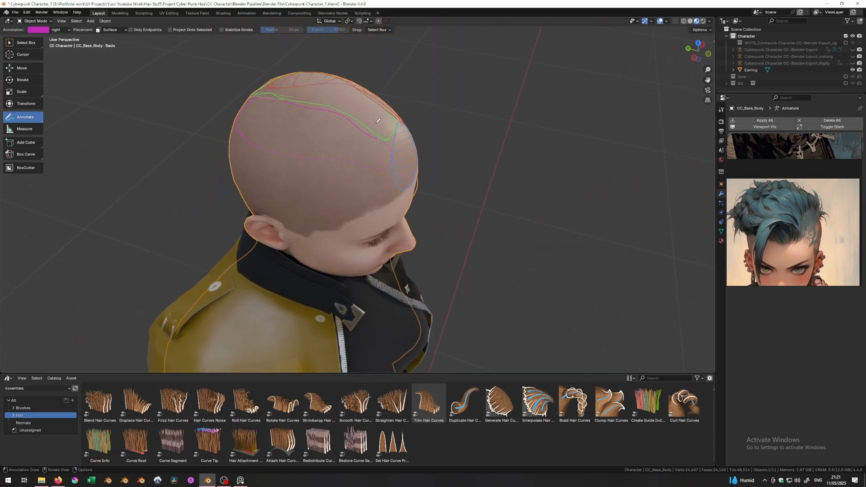
middle_click_drag(373, 163, 287, 173)
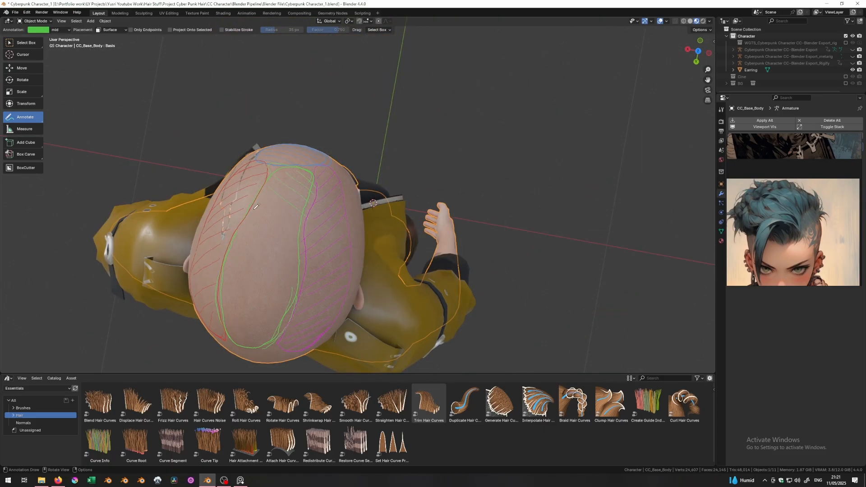
- Hatch the mid region on top of the head with green strokes
left_click_drag(254, 210, 299, 232)
left_click_drag(238, 232, 297, 259)
left_click_drag(230, 273, 297, 286)
left_click_drag(230, 285, 283, 301)
left_click_drag(231, 309, 283, 330)
left_click_drag(229, 297, 279, 311)
left_click_drag(261, 198, 298, 222)
middle_click_drag(423, 224, 371, 126)
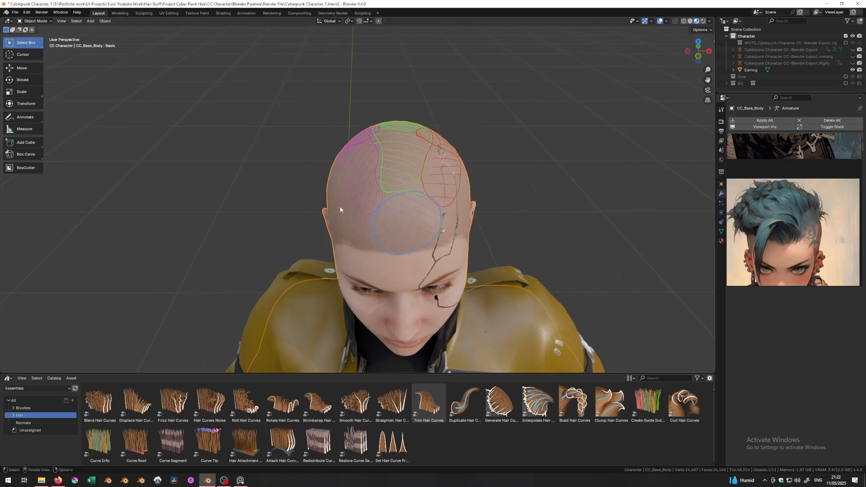
middle_click_drag(338, 206, 505, 198)
- Add an Empty Hair curves object from the Curve add menu
key("shift+a")
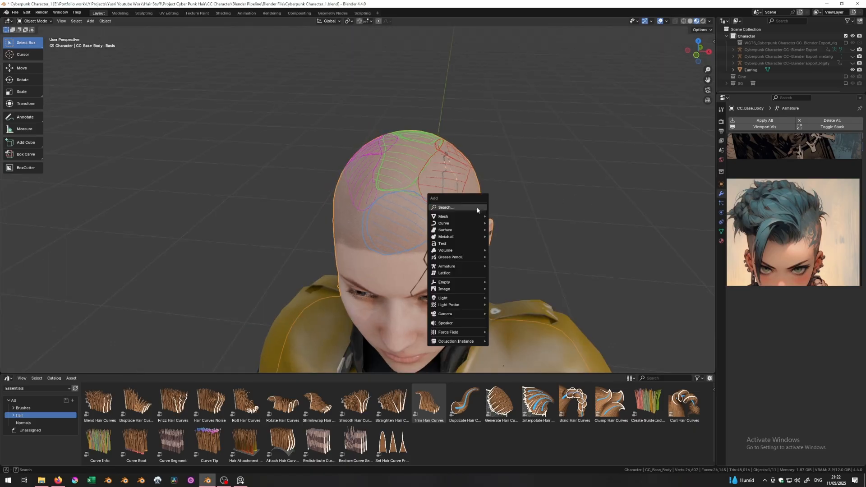
mouse_move(457, 221)
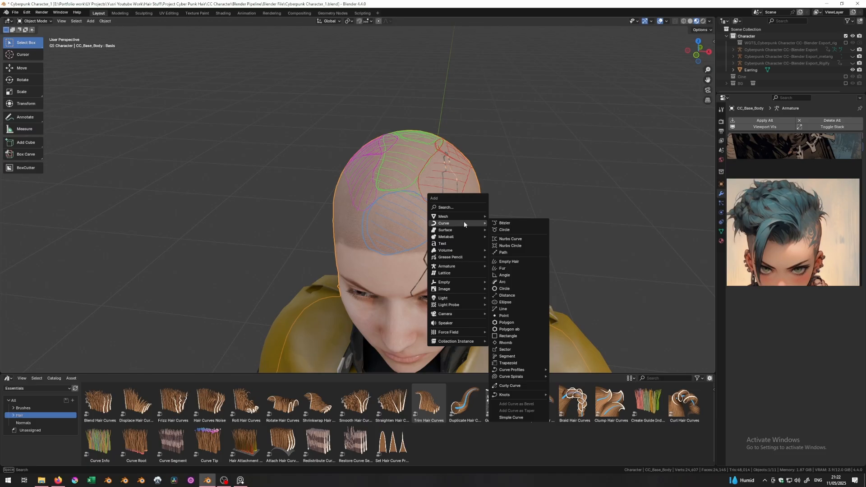
left_click(512, 262)
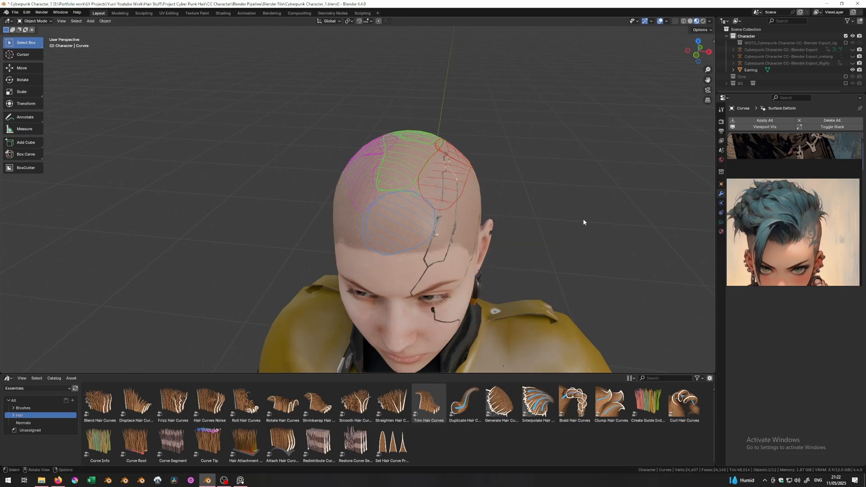
- Expand the rig in the Outliner and select CC_Base_Body
left_click(732, 63)
scroll(756, 51, "down", 3)
left_click(755, 50)
- Rename the Curves object under CC_Base_Body to Hair_Right_tutorial
left_click(739, 50)
scroll(775, 52, "down", 2)
left_click(763, 64)
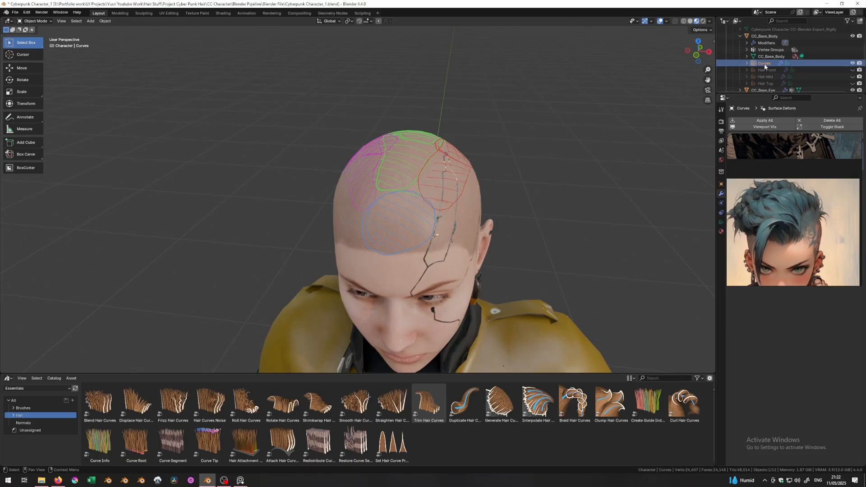
double_click(765, 67)
scroll(766, 65, "down", 1)
type("Hair_Right_tutorial")
key("Return")
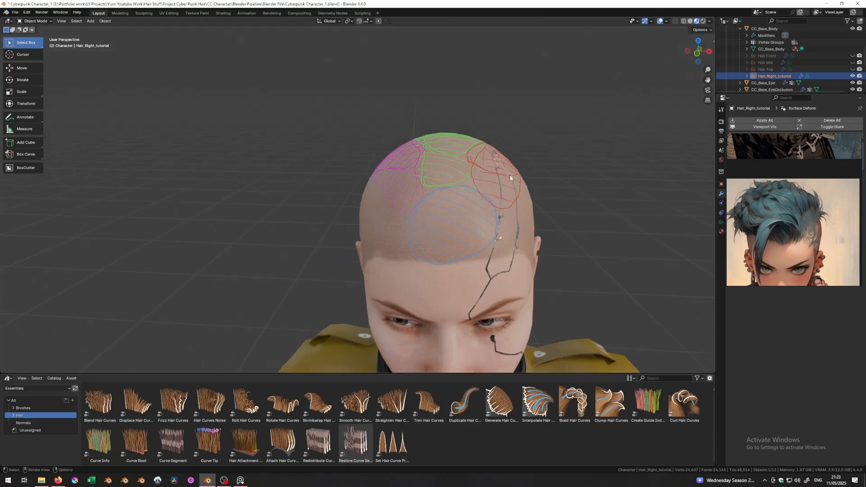
- Orbit around the head to inspect it from the side, top and front
middle_click_drag(509, 176, 412, 217)
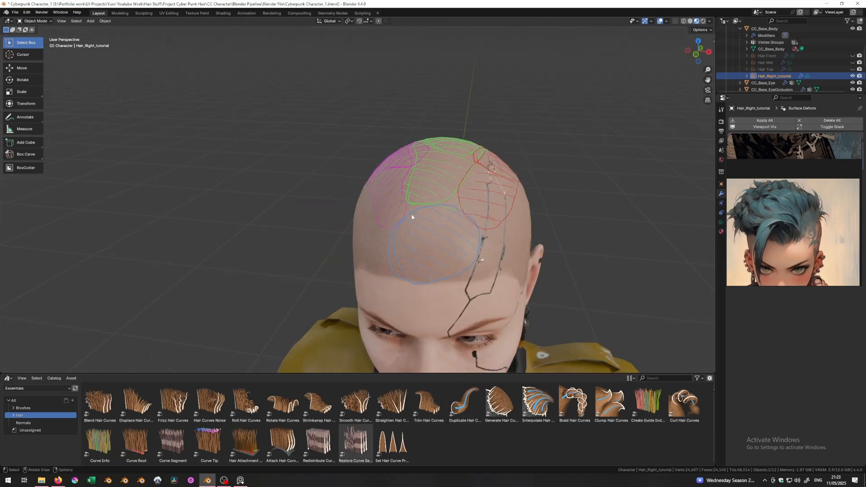
middle_click_drag(492, 190, 532, 227)
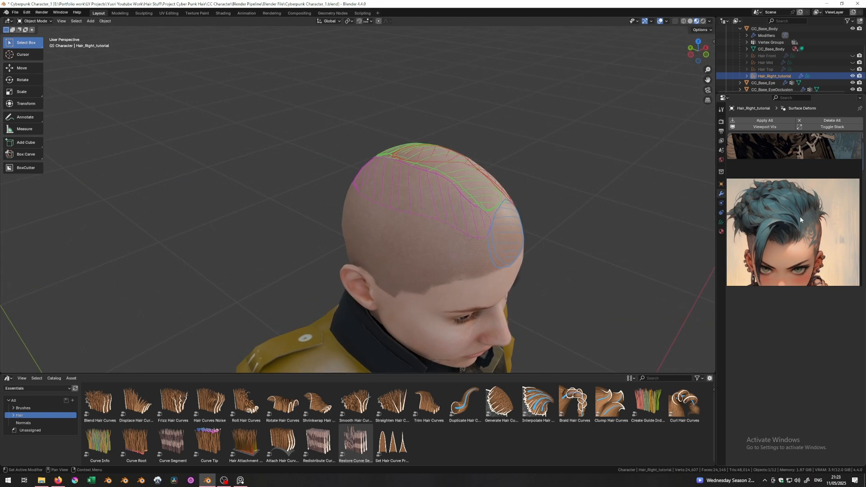
middle_click_drag(666, 215, 437, 180)
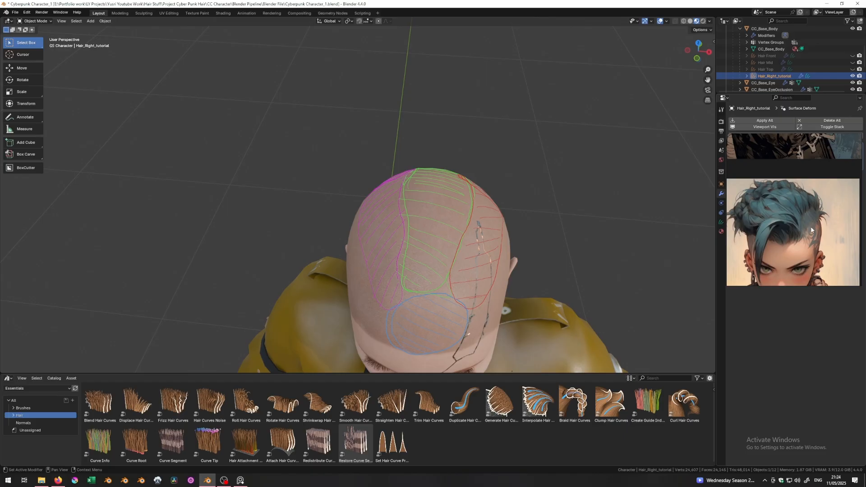
middle_click_drag(456, 193, 369, 157)
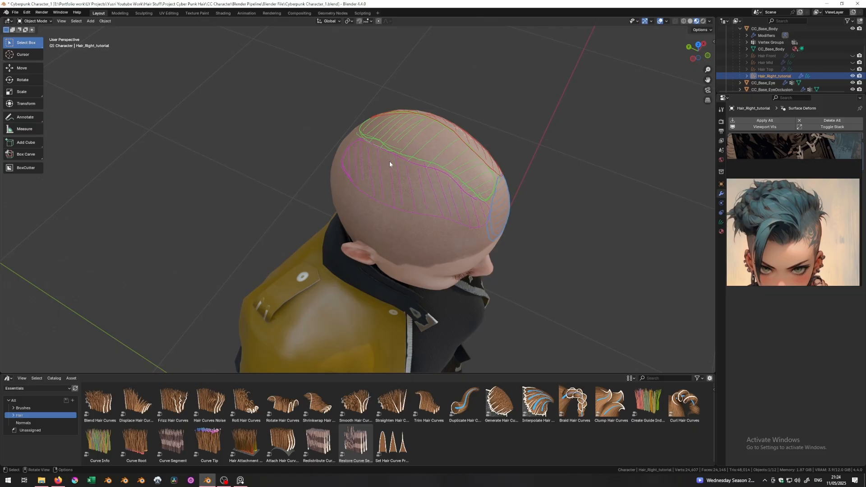
middle_click_drag(405, 174, 419, 135)
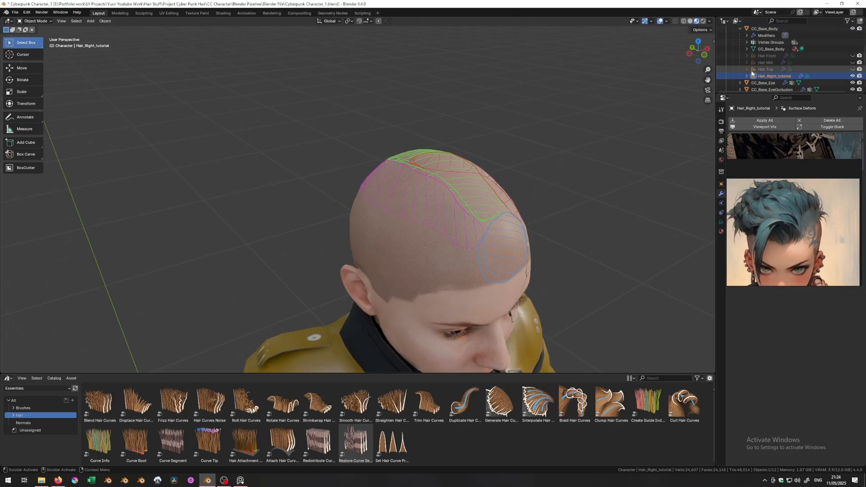
key("ctrl+Tab")
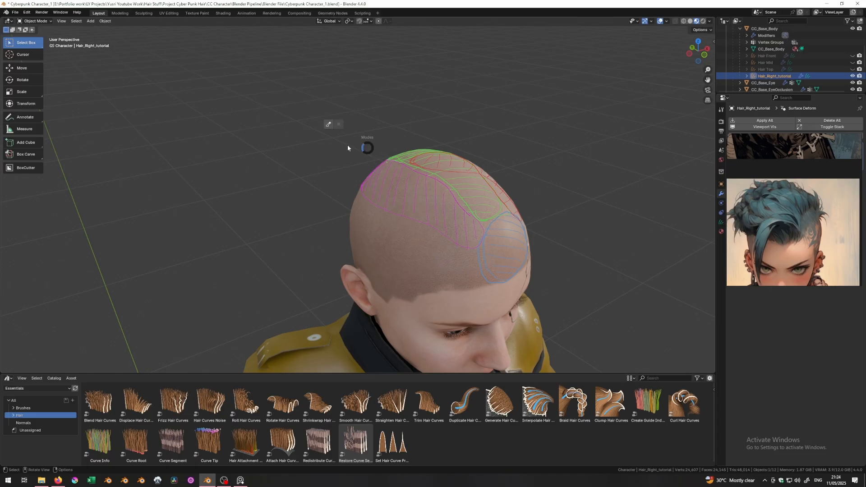
- Put Hair_Right_tutorial into Sculpt Mode and choose the Add brush
left_click(323, 127)
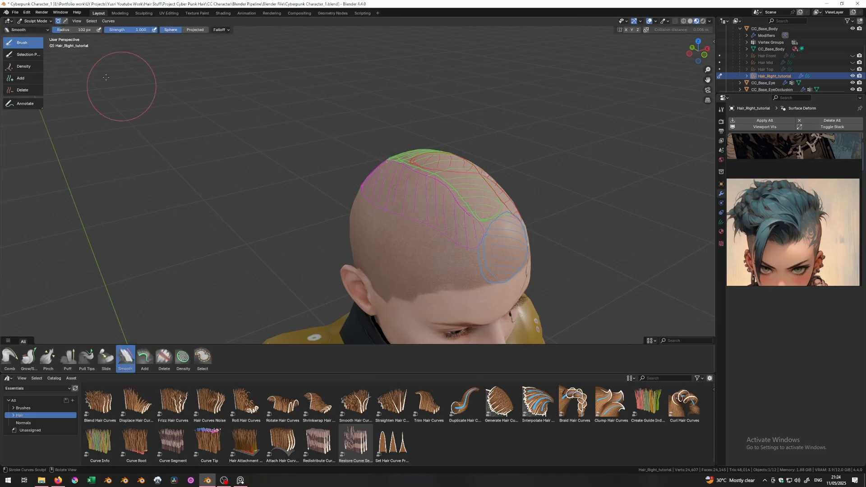
left_click(23, 77)
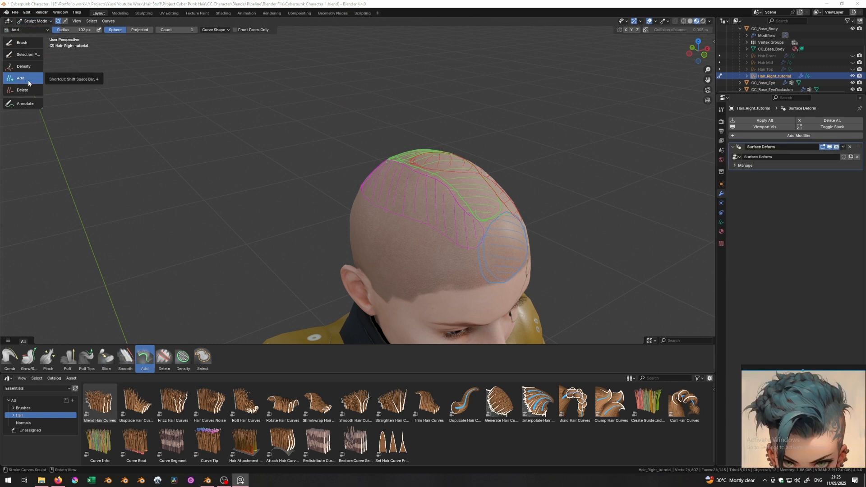
left_click(720, 111)
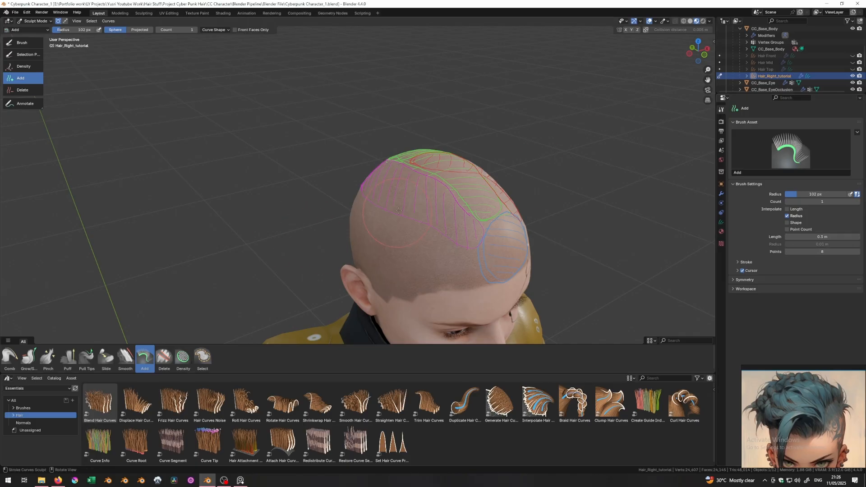
mouse_move(374, 232)
middle_mouse_down()
mouse_move(341, 180)
mouse_move(366, 185)
middle_mouse_up()
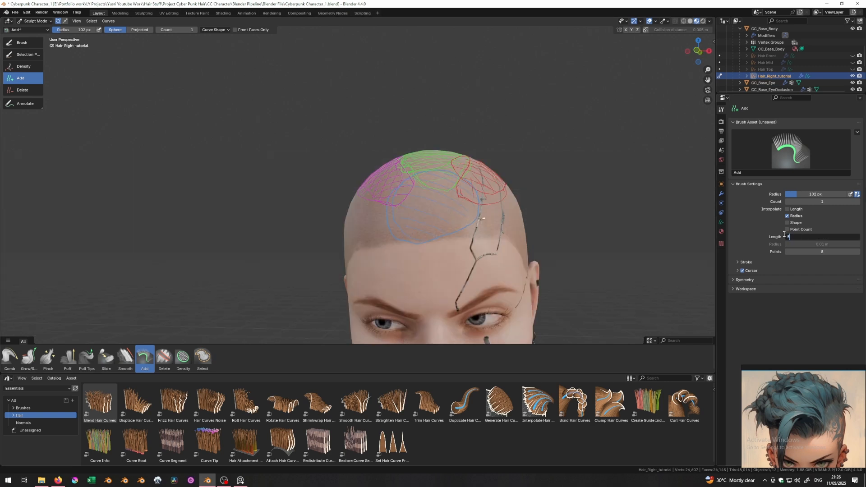
- Set the Add brush to 6.5 m strand length with 12 points per strand
key("Return")
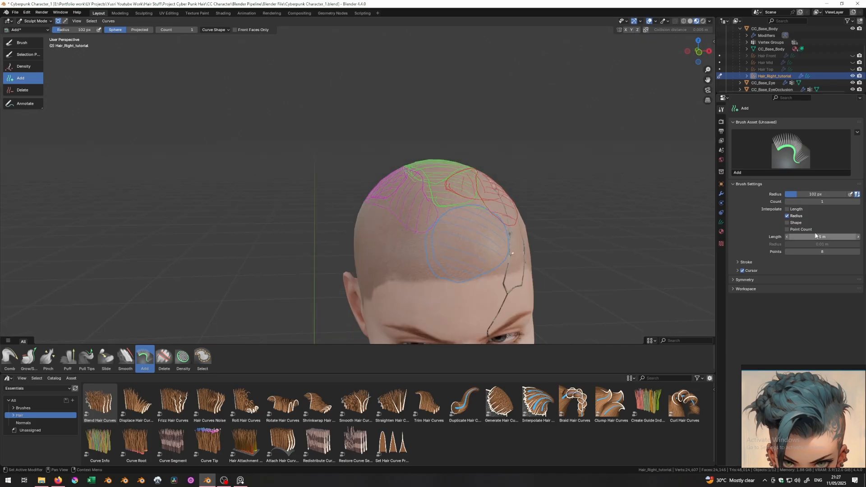
double_click(790, 236)
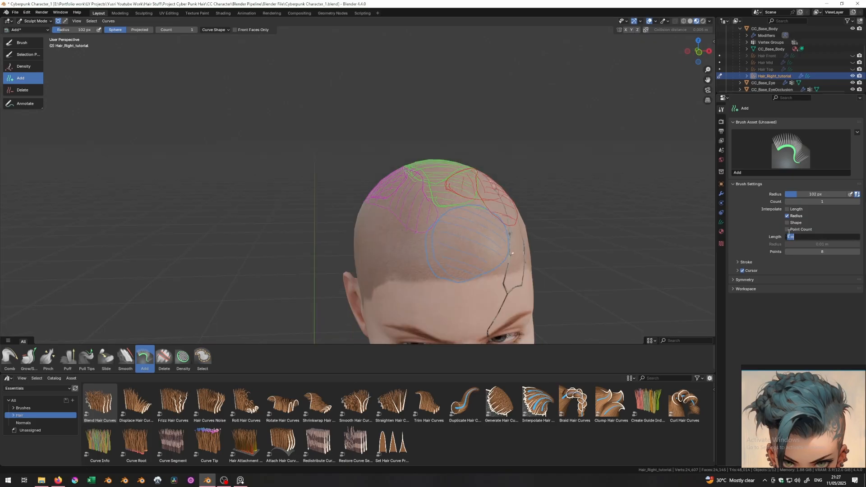
type("6.5")
key("Return")
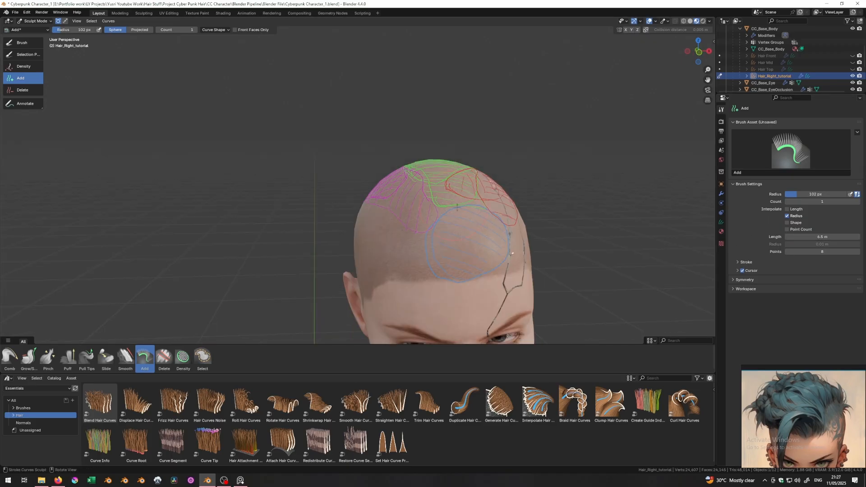
double_click(799, 251)
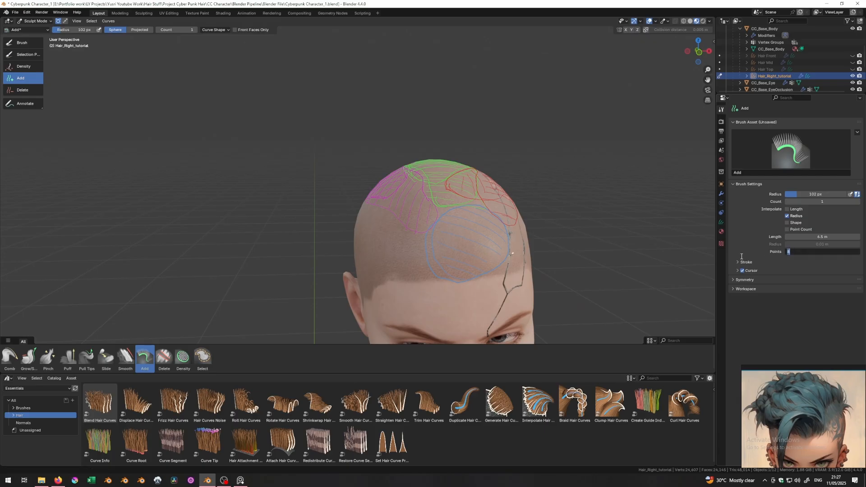
key("Return")
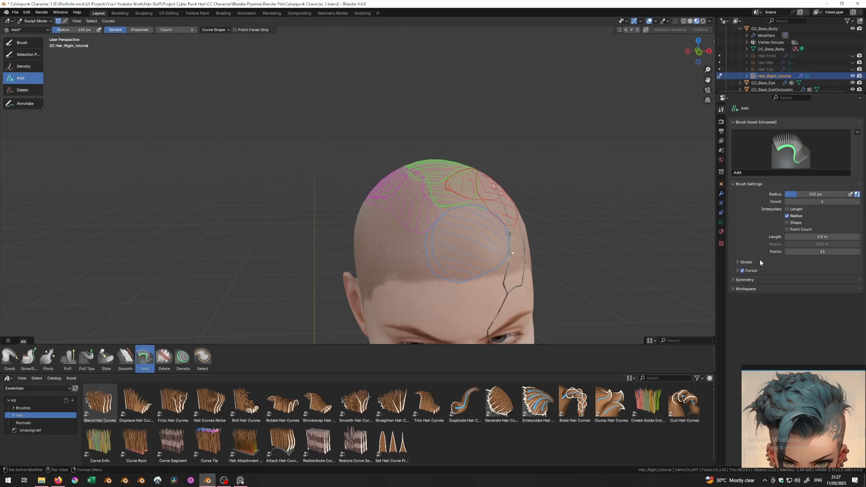
middle_click_drag(691, 263, 378, 163)
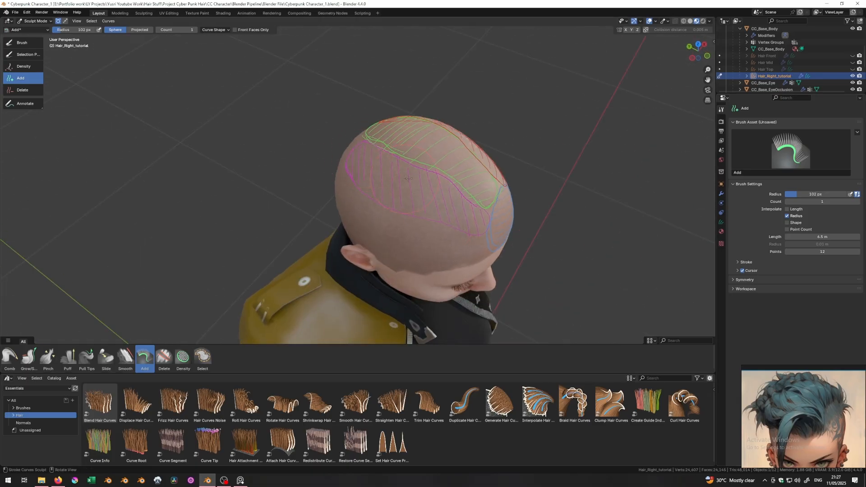
- Add upright strands on the head's top left, undoing one bad stroke, then select Smooth
mouse_move(426, 192)
left_mouse_down()
mouse_move(397, 180)
mouse_move(407, 209)
left_mouse_up()
key("ctrl+z")
left_click_drag(365, 148, 366, 164)
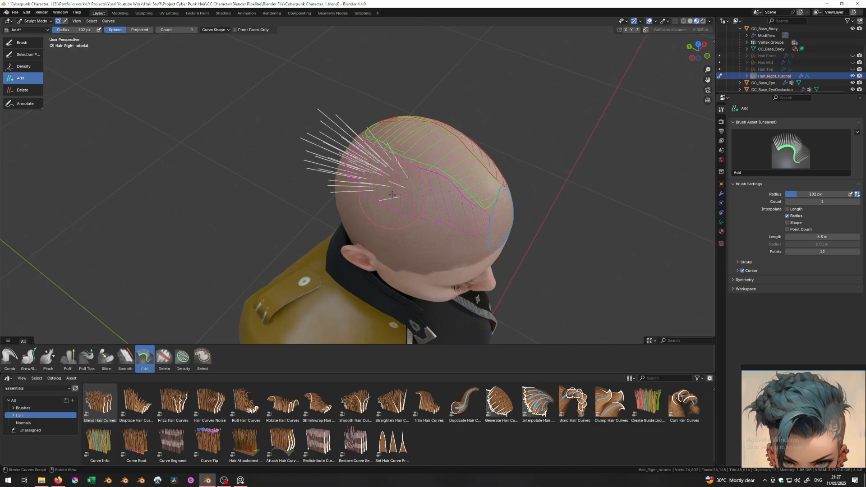
mouse_move(422, 197)
middle_mouse_down()
mouse_move(346, 197)
mouse_move(342, 171)
mouse_move(373, 117)
mouse_move(397, 214)
mouse_move(406, 211)
mouse_move(428, 240)
middle_mouse_up()
scroll(413, 213, "down", 2)
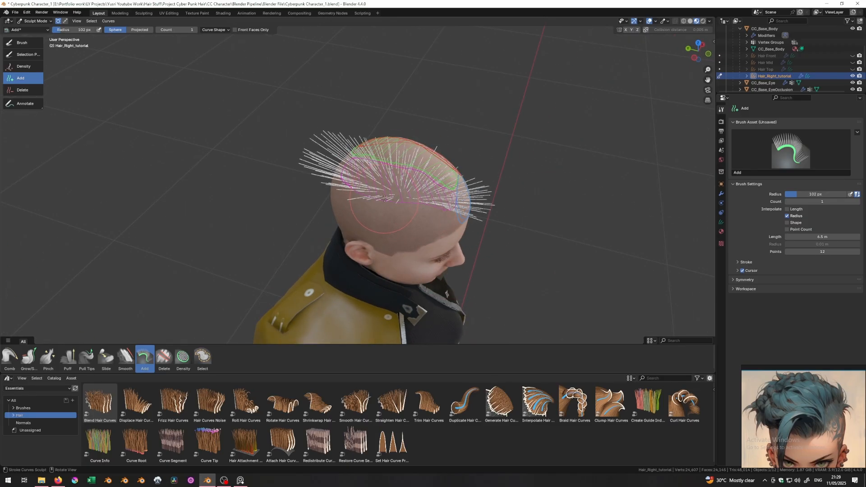
middle_click_drag(380, 195, 383, 215)
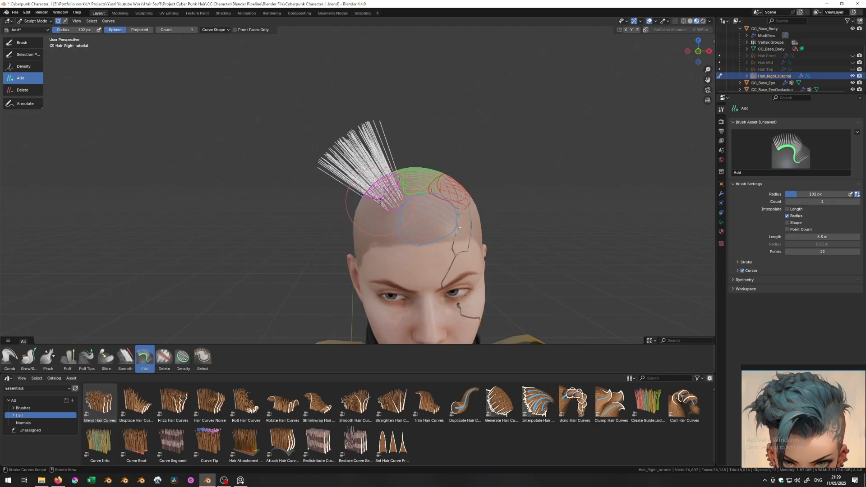
middle_click_drag(381, 203, 365, 176)
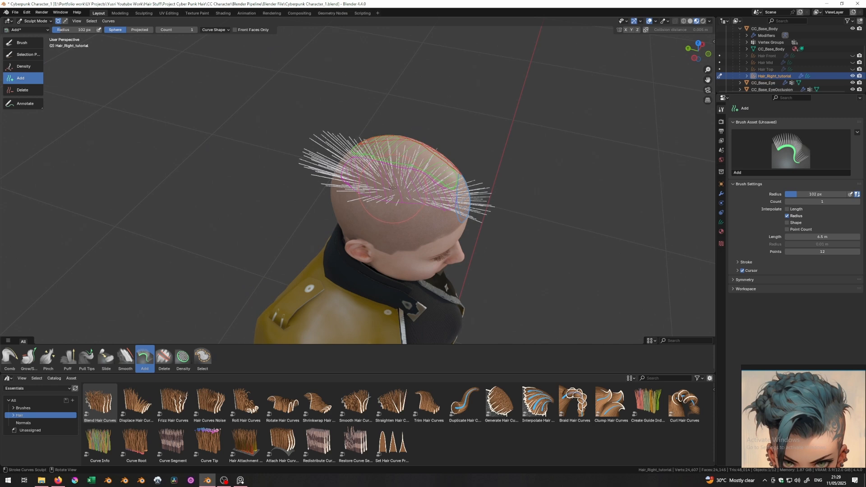
middle_click_drag(392, 188, 427, 187)
scroll(382, 197, "down", 3)
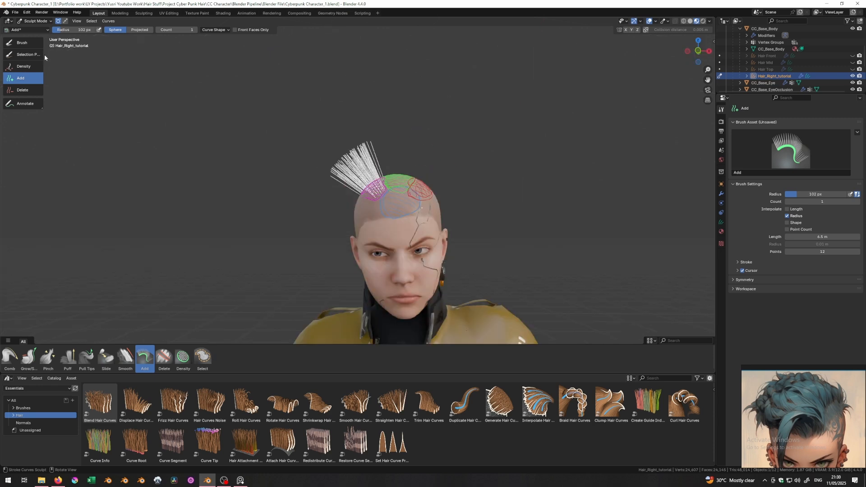
middle_click_drag(383, 181, 363, 178)
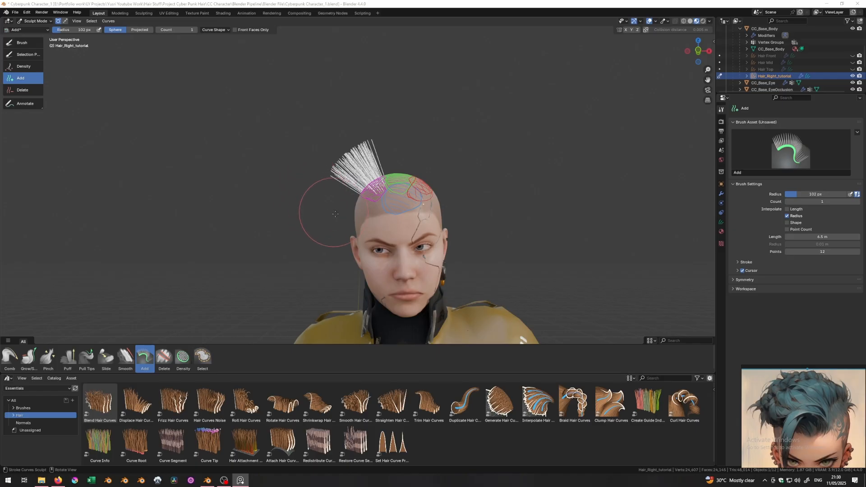
key("s")
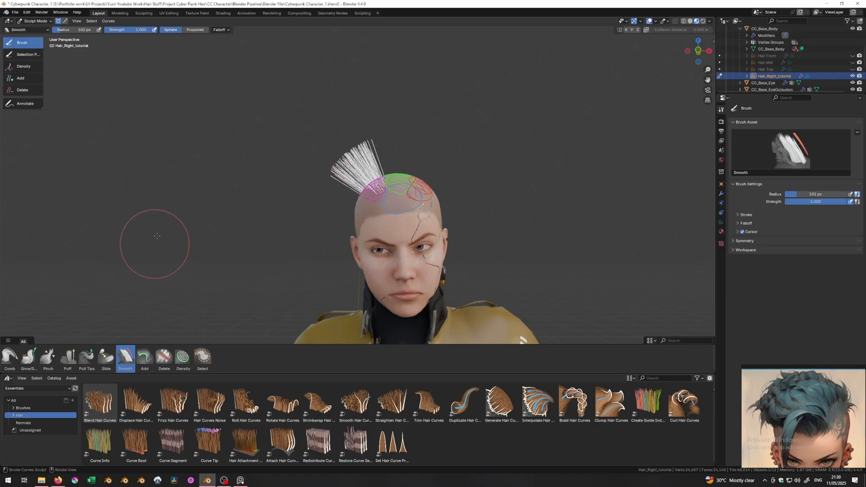
- Comb the new strands leftward and down with a 139 px Comb brush
left_click(11, 357)
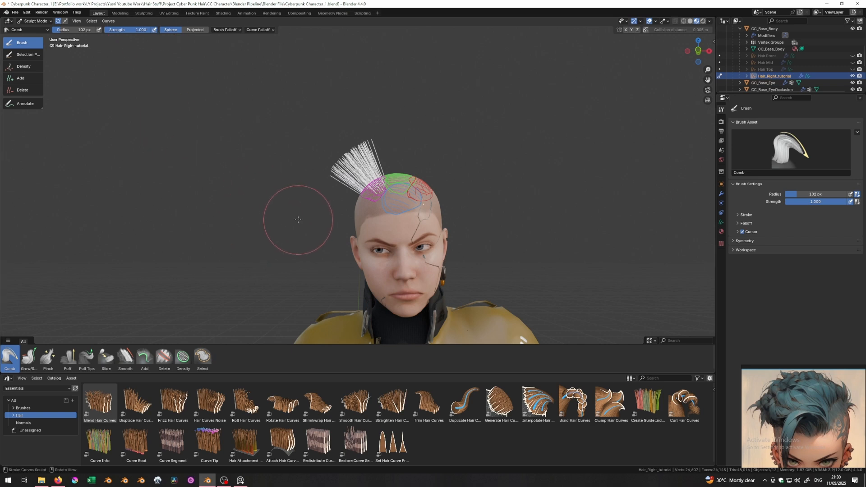
key("f")
left_click(315, 220)
mouse_move(314, 220)
middle_mouse_down()
mouse_move(317, 201)
mouse_move(295, 170)
mouse_move(298, 189)
middle_mouse_up()
scroll(317, 201, "up", 3)
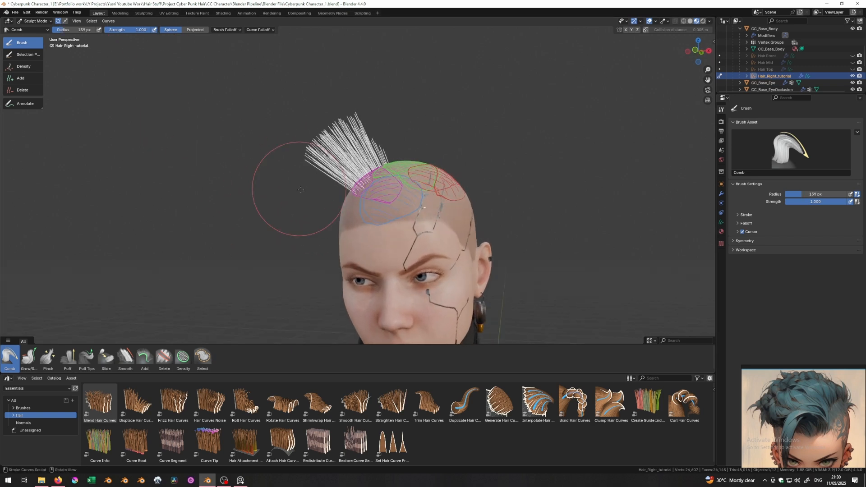
left_click_drag(348, 133, 323, 142)
mouse_move(323, 141)
middle_mouse_down()
mouse_move(369, 198)
mouse_move(393, 152)
mouse_move(429, 158)
middle_mouse_up()
middle_click_drag(350, 149, 359, 102)
left_click_drag(343, 167, 325, 210)
mouse_move(360, 138)
middle_mouse_down()
mouse_move(410, 215)
mouse_move(383, 194)
mouse_move(315, 178)
mouse_move(335, 267)
mouse_move(318, 260)
mouse_move(309, 193)
middle_mouse_up()
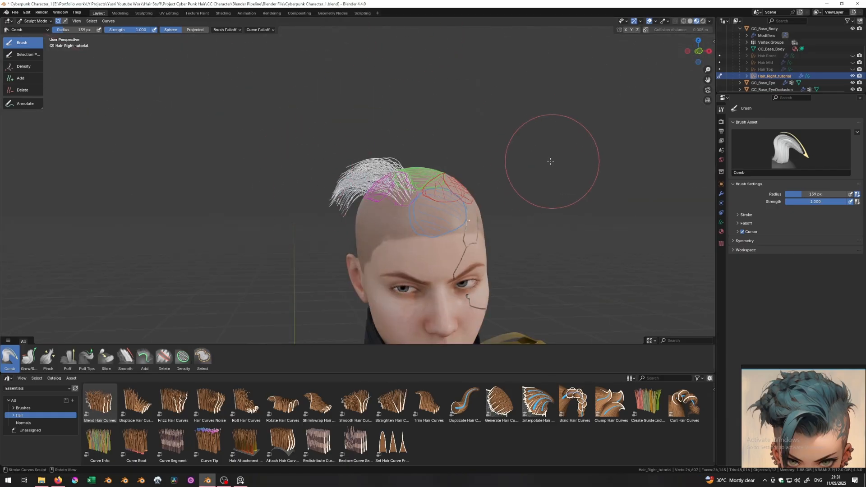
middle_click_drag(347, 219, 350, 205)
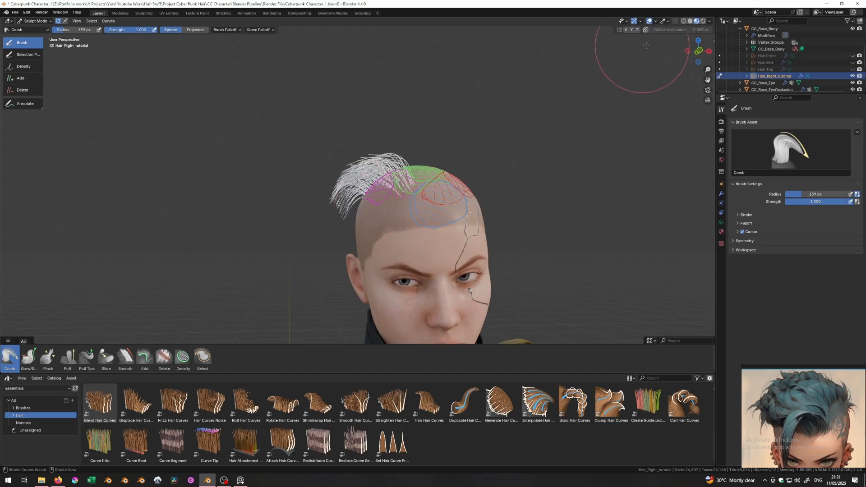
- Enable surface collision for combing with a 0.1 m collision distance
left_click(646, 30)
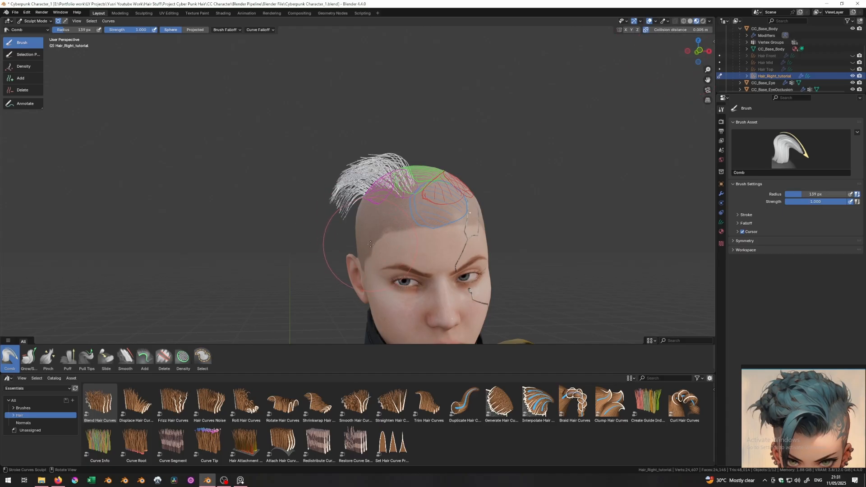
left_click(679, 30)
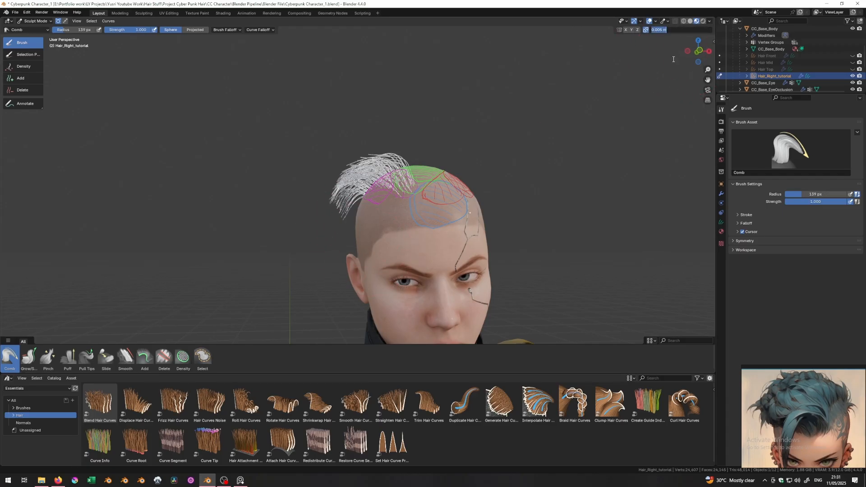
type("0.1")
key("Return")
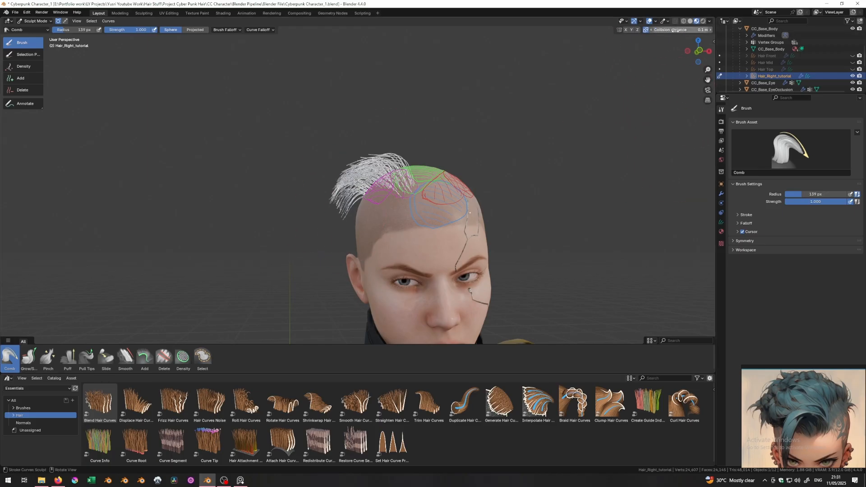
middle_click_drag(315, 113, 336, 207)
mouse_move(310, 145)
middle_mouse_down()
mouse_move(323, 174)
mouse_move(429, 154)
mouse_move(362, 246)
mouse_move(306, 187)
mouse_move(316, 198)
mouse_move(74, 266)
mouse_move(313, 204)
mouse_move(325, 261)
mouse_move(364, 164)
middle_mouse_up()
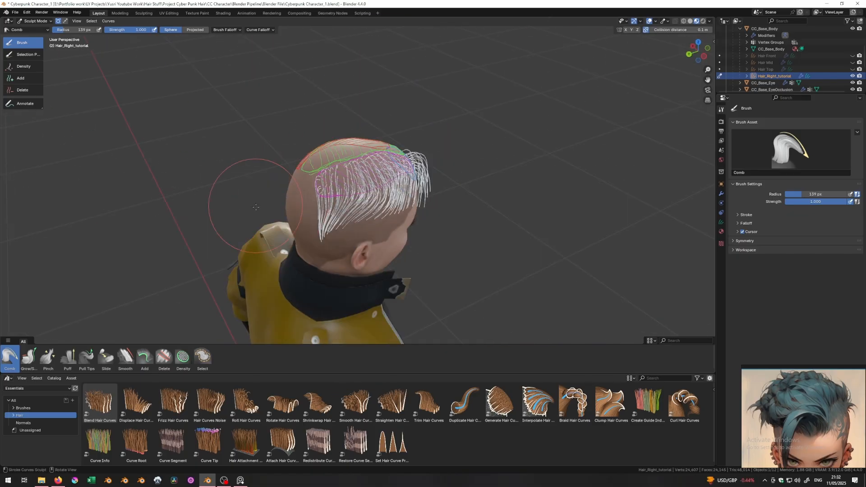
- Shorten the lower hair tips with Grow/Shrink, then return to Object Mode
left_click(30, 357)
left_click(169, 30)
left_click(163, 29)
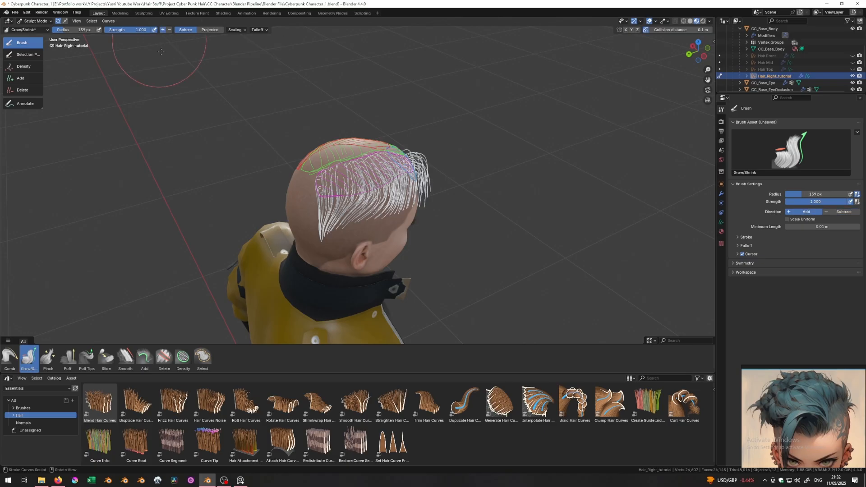
middle_click_drag(368, 326, 353, 315)
scroll(307, 293, "up", 4)
left_click_drag(270, 300, 238, 278, "ctrl")
mouse_move(238, 278)
middle_mouse_down()
mouse_move(289, 252)
mouse_move(319, 258)
mouse_move(350, 235)
mouse_move(381, 274)
mouse_move(306, 151)
mouse_move(311, 194)
middle_mouse_up()
key("ctrl+Tab")
- Add a Geometry Nodes modifier to Hair_Right_tutorial
middle_click_drag(510, 219, 480, 210)
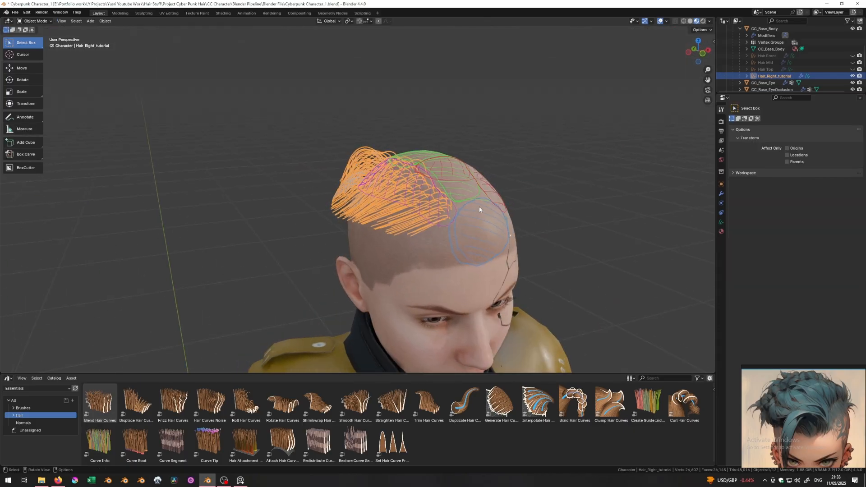
left_click(542, 196)
middle_click_drag(542, 196, 383, 176)
left_click(720, 193)
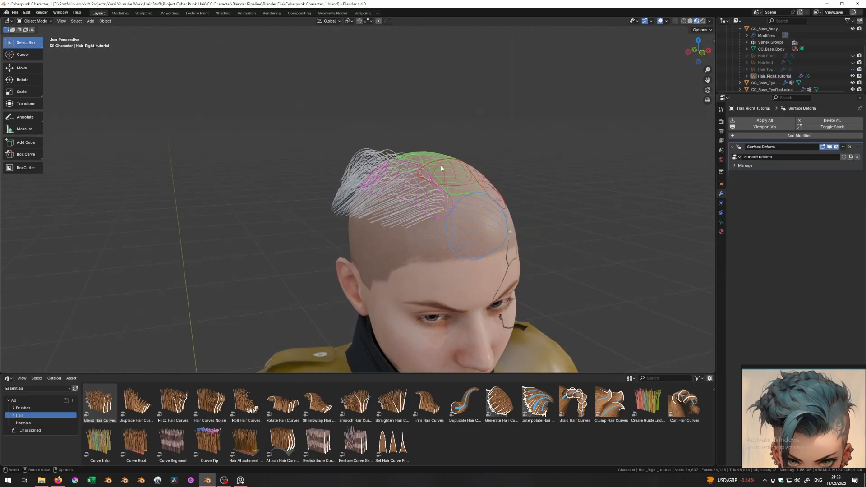
left_click(772, 136)
left_click(760, 149)
- Name the modifier and a new node group 'My Cyberpunk Hair Style', then open Geometry Nodes
double_click(783, 175)
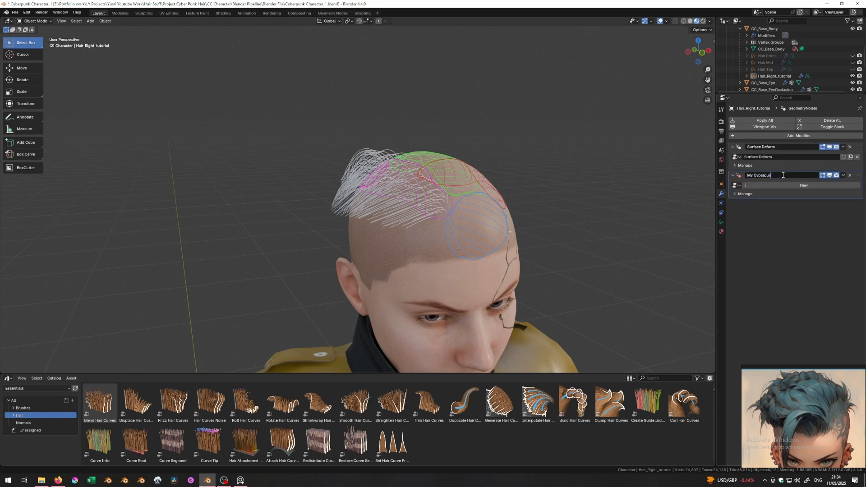
type("My Cyberpunk hair style")
key("Return")
double_click(782, 175)
type("S")
double_click(783, 175)
type("H")
key("Return")
left_click(757, 188)
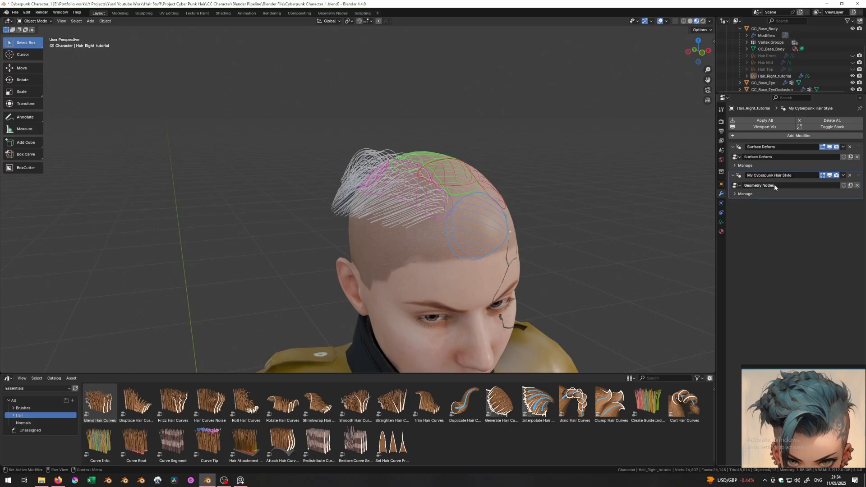
type("My Cyberpunk Hair Style")
left_click(337, 13)
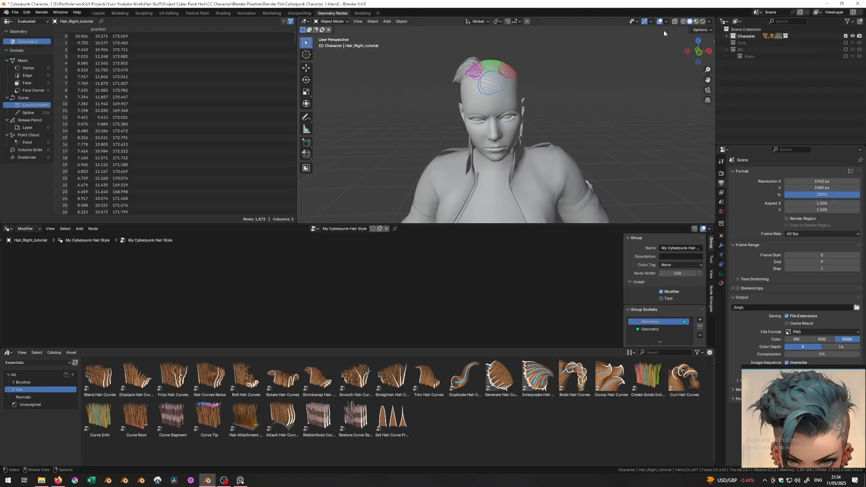
- Split off an asset browser below the node editor showing the Hair node catalog
left_click(697, 22)
middle_click_drag(428, 97, 453, 125)
scroll(453, 125, "up", 3)
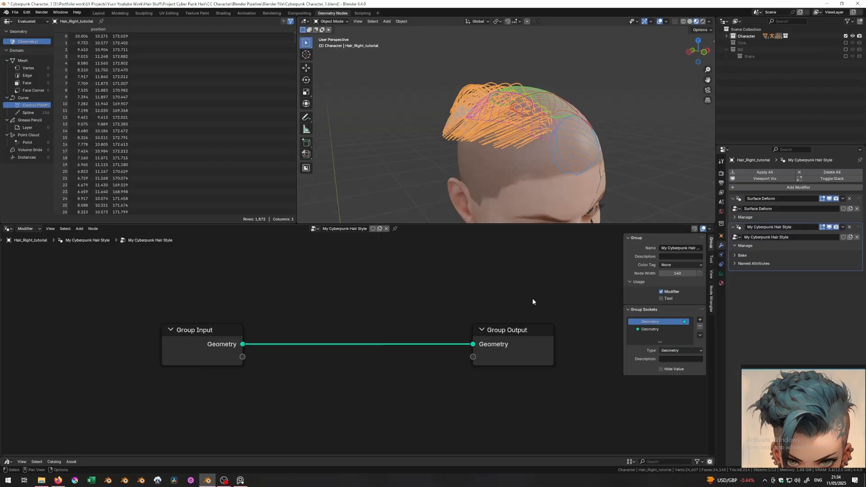
key("n")
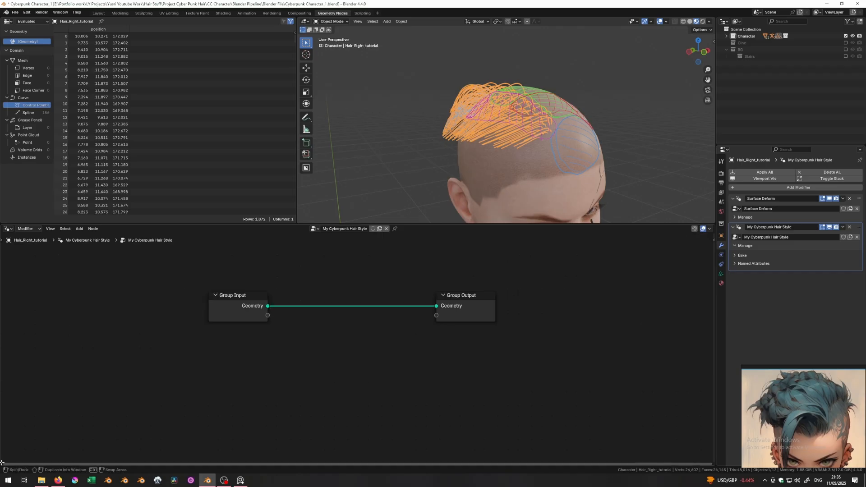
left_click_drag(2, 464, 4, 450)
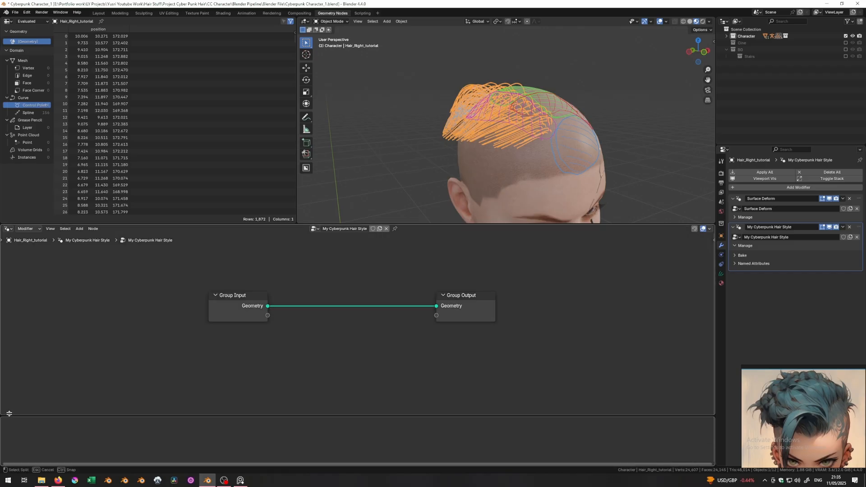
left_click_drag(9, 415, 9, 401)
left_click(8, 406)
left_click(9, 406)
left_click(218, 363)
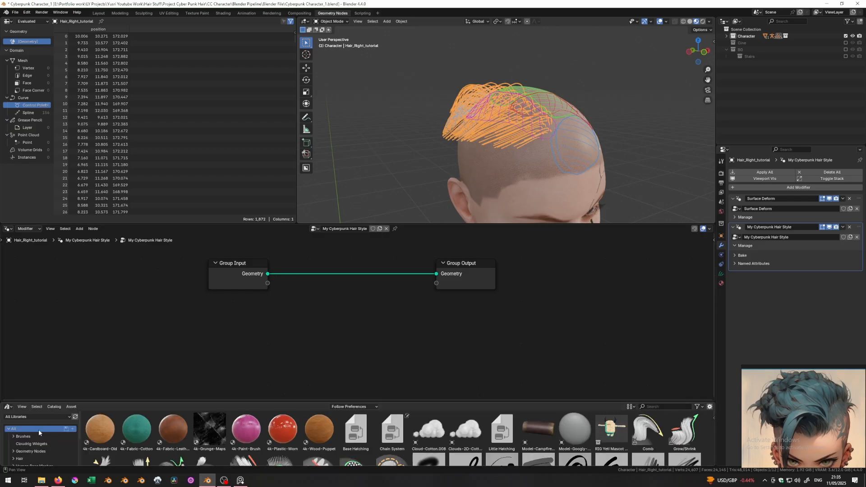
scroll(32, 456, "down", 1)
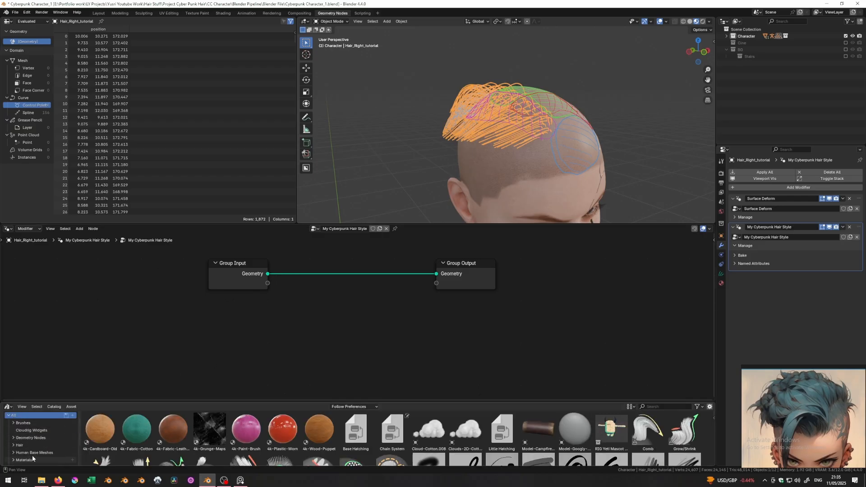
left_click(20, 444)
scroll(27, 442, "down", 1)
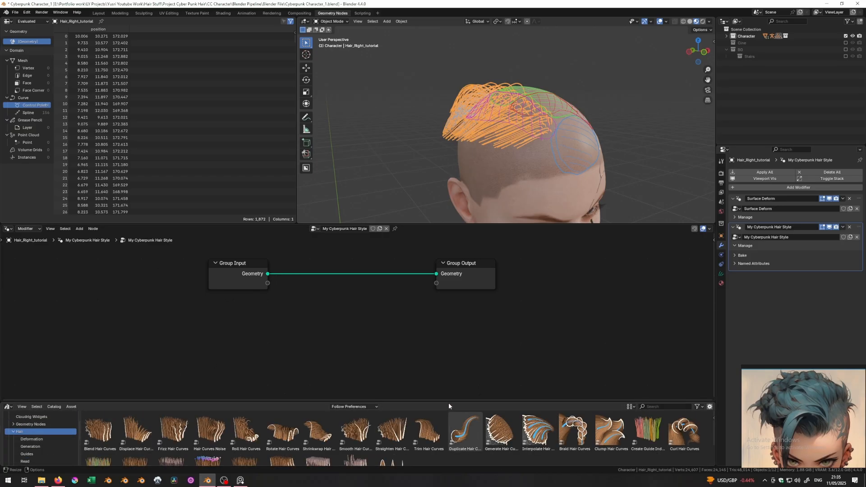
left_click_drag(449, 404, 449, 375)
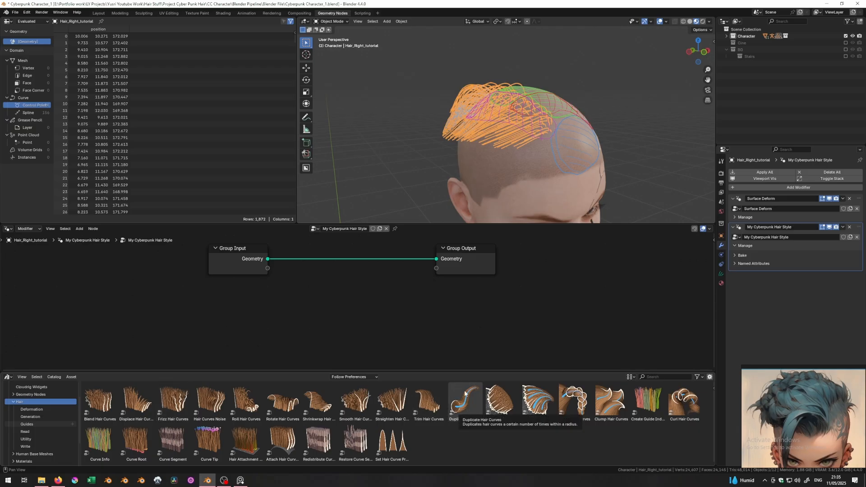
- Insert Duplicate Hair Curves between Group Input and Group Output, toggling mute to compare
left_click_drag(464, 407, 341, 270)
left_click(381, 166)
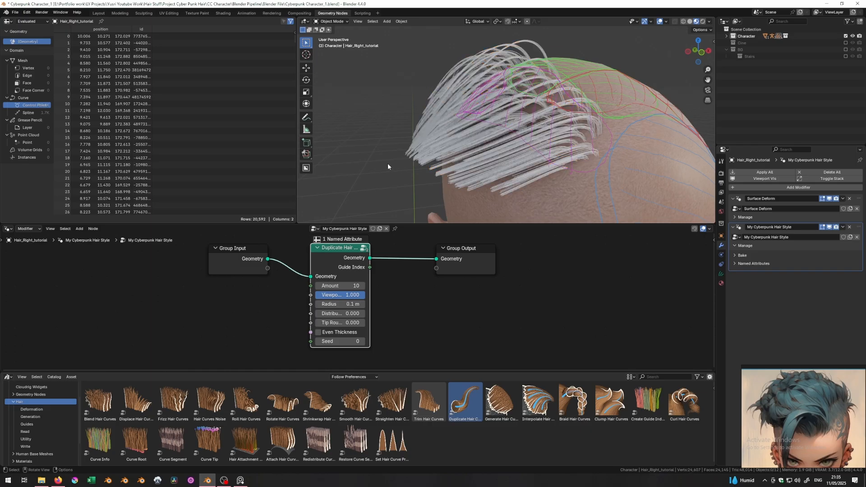
key("m")
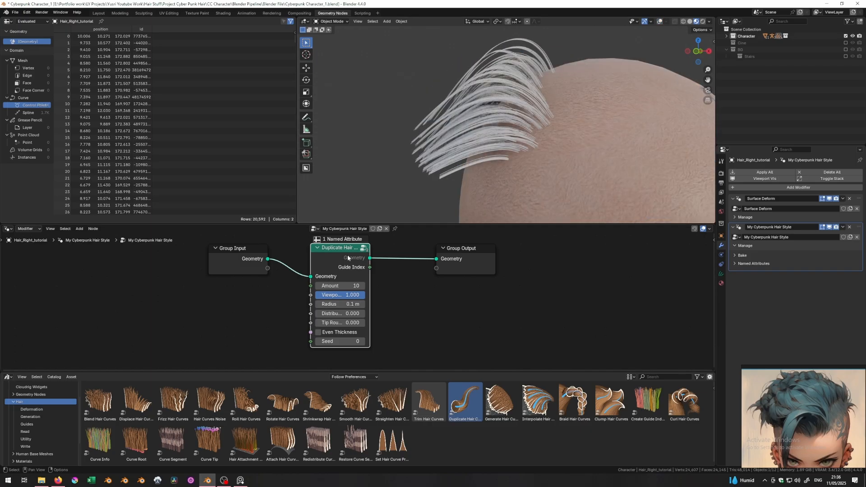
key("m")
key("m")
scroll(543, 177, "up", 6)
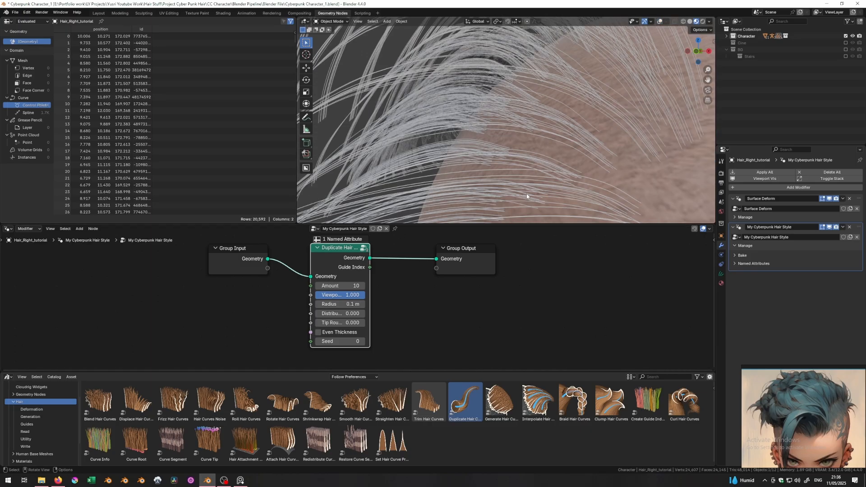
key("m")
key("m")
scroll(591, 157, "down", 5)
middle_click_drag(601, 156, 529, 174)
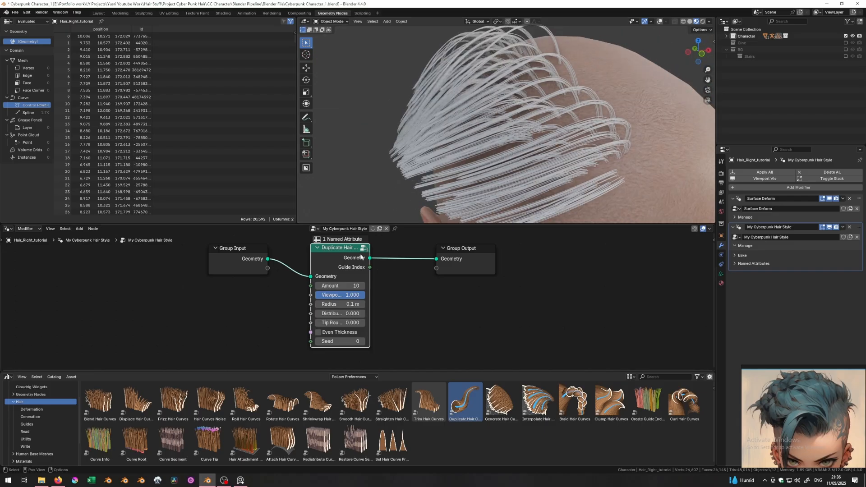
scroll(440, 166, "down", 2)
middle_click_drag(440, 166, 432, 150)
- Set Duplicate Hair Curves to radius 1.5 m and amount 100, and expose Viewport Amount
left_click_drag(341, 304, 378, 303)
middle_click_drag(407, 128, 460, 125)
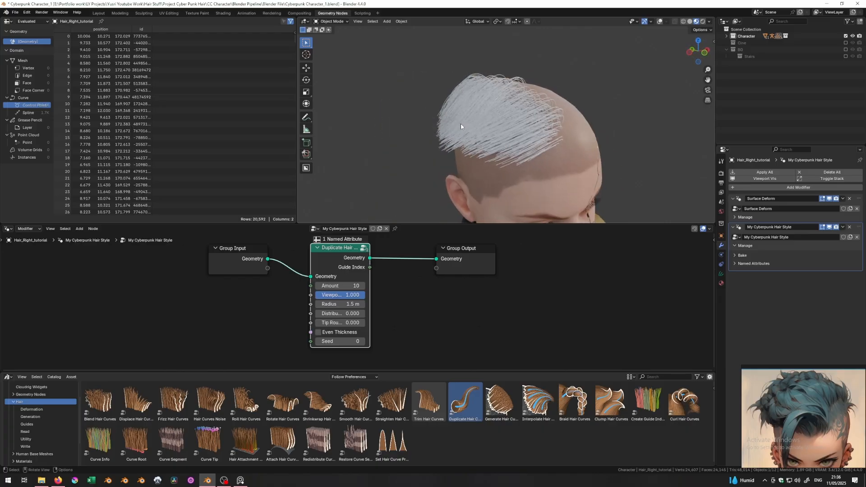
left_click(358, 286)
key("Return")
middle_click_drag(416, 184, 553, 149)
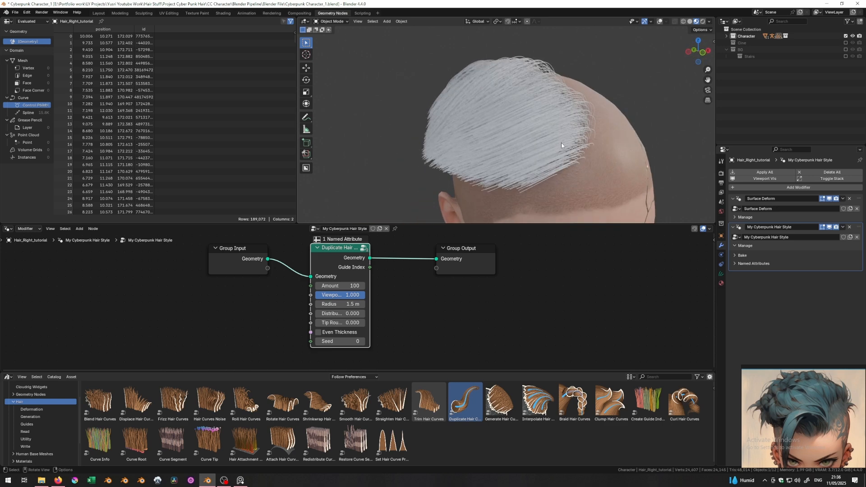
left_click_drag(310, 294, 269, 269)
left_click_drag(841, 247, 783, 247)
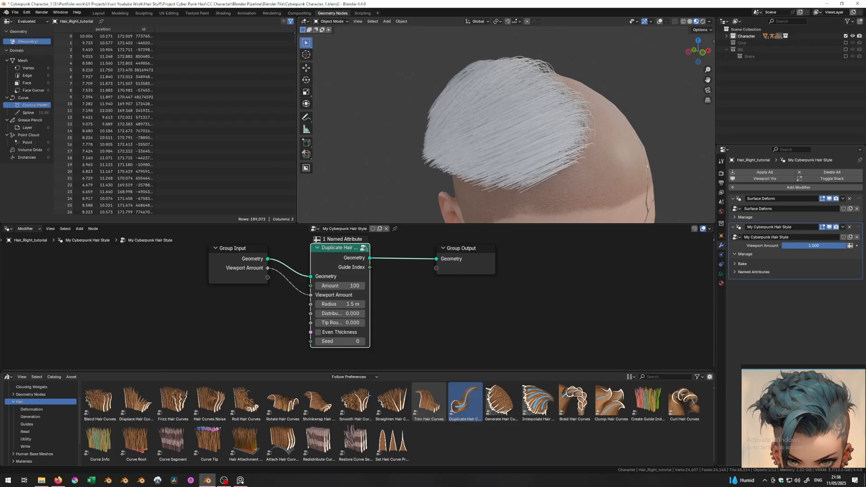
- Restore the viewport amount to full density and try a larger hair radius
middle_click_drag(476, 155, 453, 129)
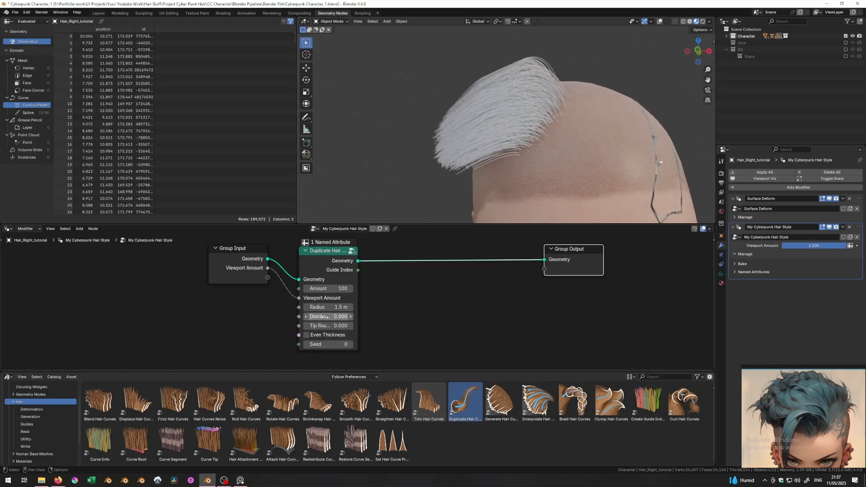
left_click_drag(325, 307, 361, 307)
scroll(518, 142, "down", 3)
middle_click_drag(523, 140, 453, 69)
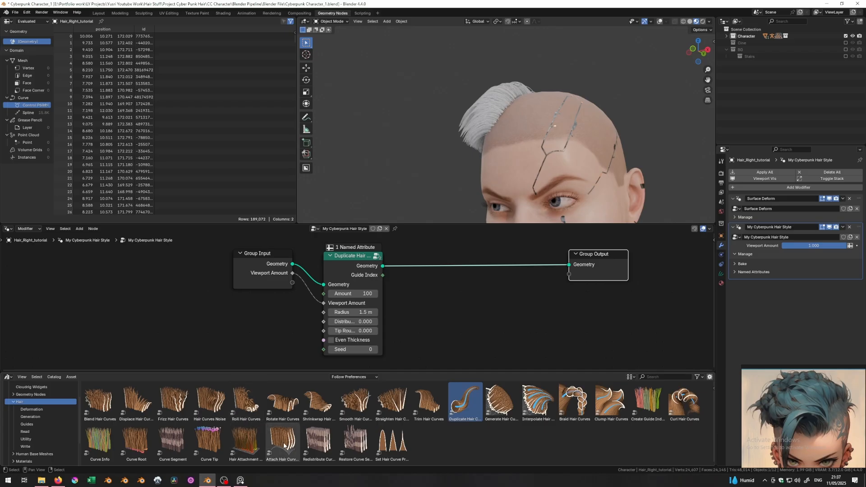
- Insert Attach Hair Curves to Surface after Duplicate Hair and set its surface to CC_Base_Body
left_click_drag(284, 448, 468, 239)
left_click(449, 247)
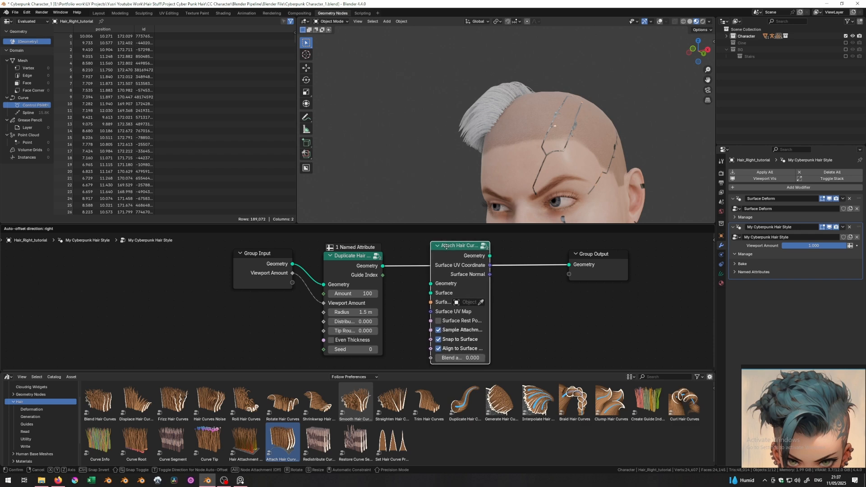
middle_click_drag(428, 147, 454, 159)
left_click_drag(471, 293, 524, 278)
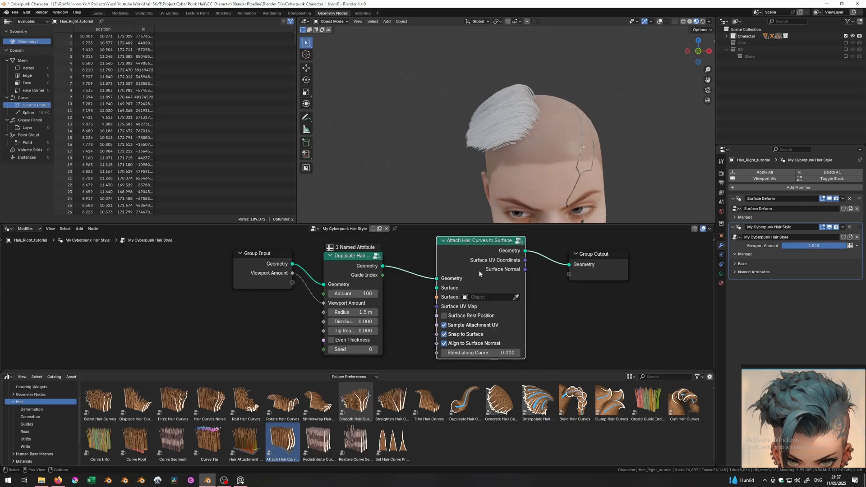
left_click(517, 297)
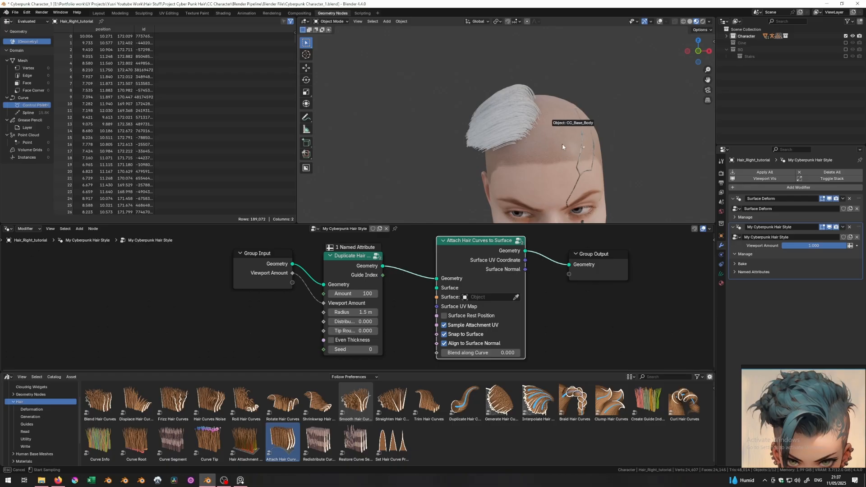
left_click(549, 138)
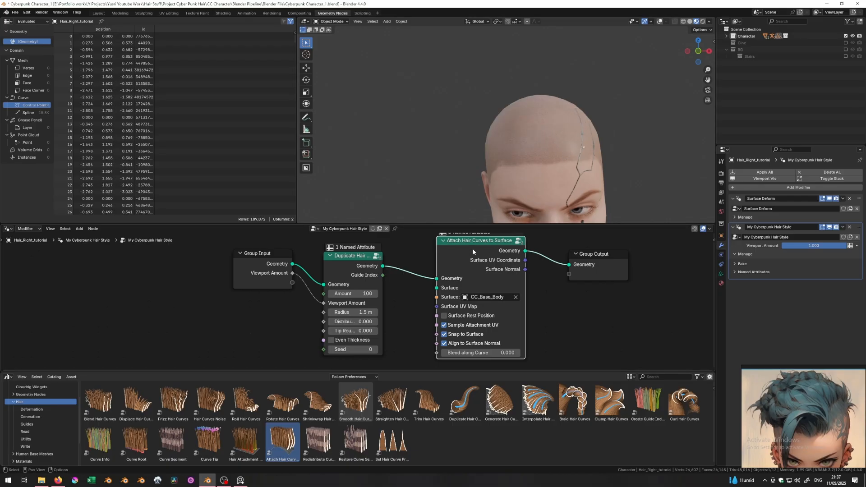
- Shift the Attach and Group Output nodes to the right to tidy the graph
middle_click_drag(409, 270, 385, 270)
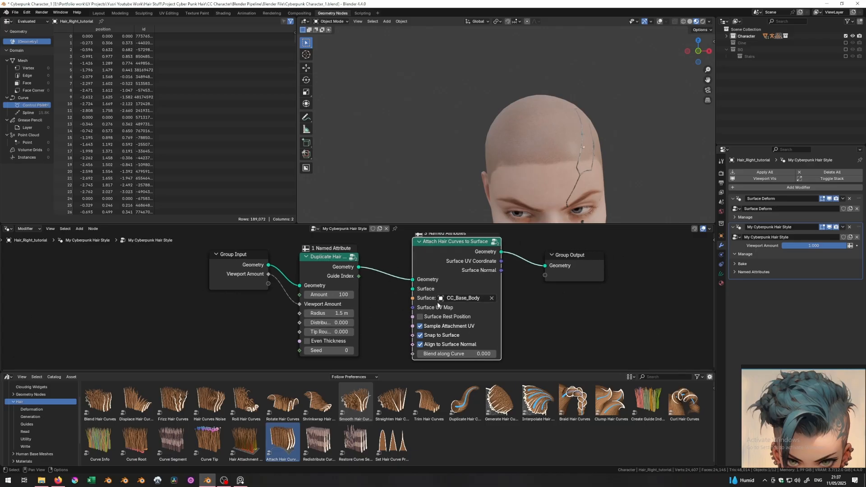
left_click_drag(603, 308, 444, 250)
key("g")
left_click(496, 261)
left_click(454, 304)
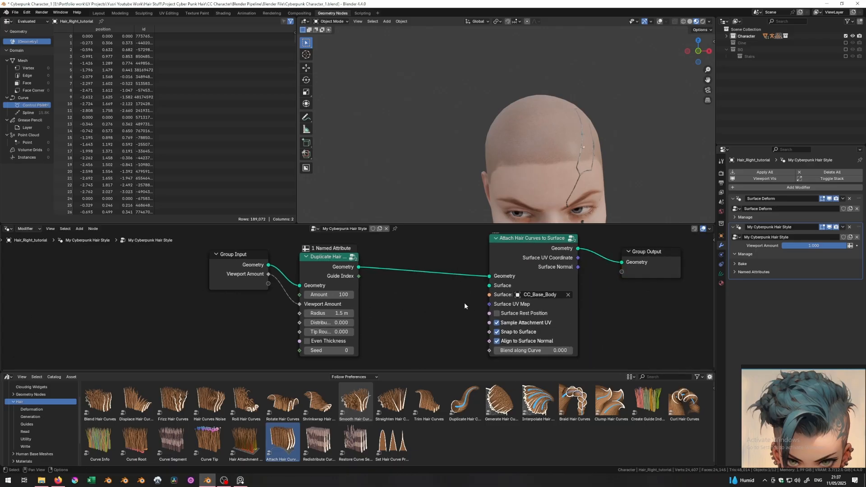
- Add a Named Attribute node with its data type set to Vector
key("shift+a")
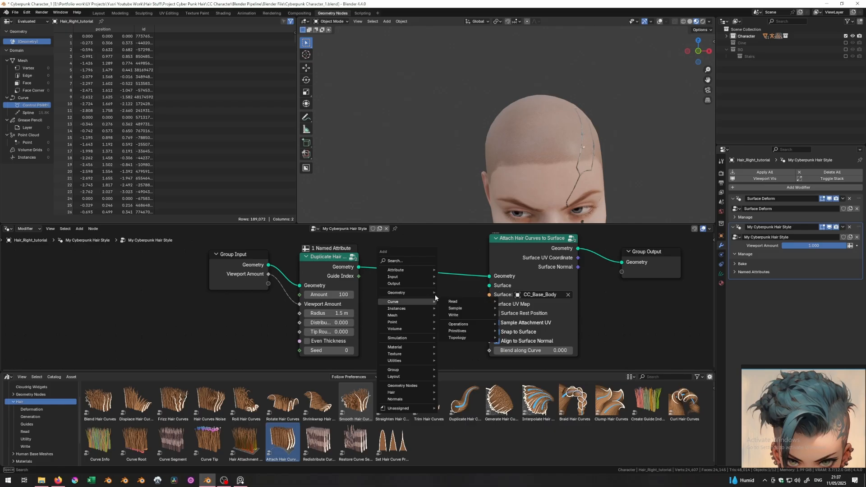
type("name")
key("Return")
left_click(404, 324)
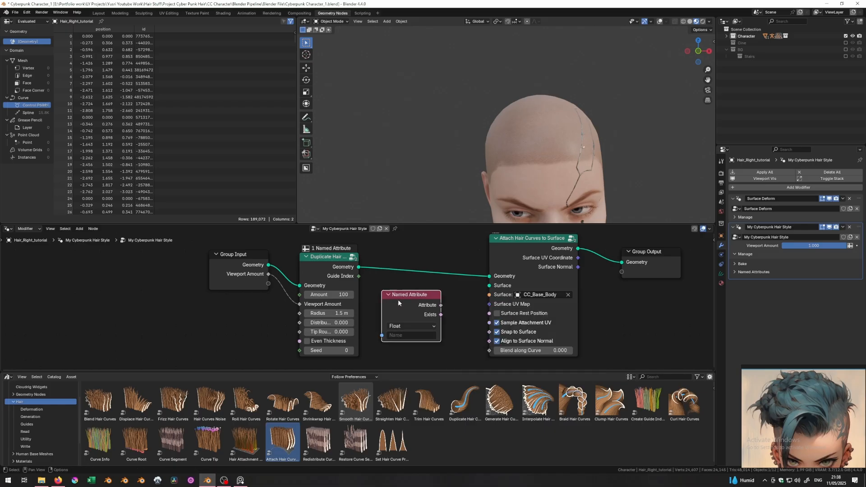
left_click(403, 323)
left_click(401, 365)
- Check the head's UV map names, name the attribute Channel0, and link it to Surface UV Map
left_click(526, 148)
left_click(659, 21)
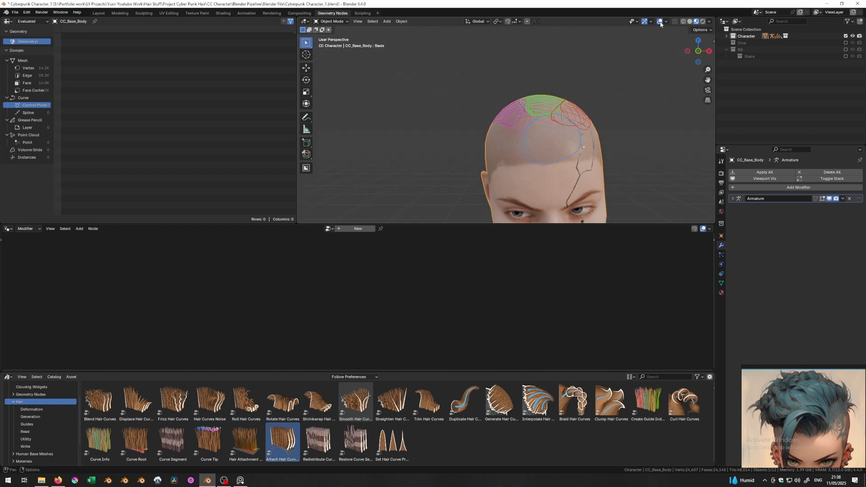
left_click(721, 283)
left_click(732, 310)
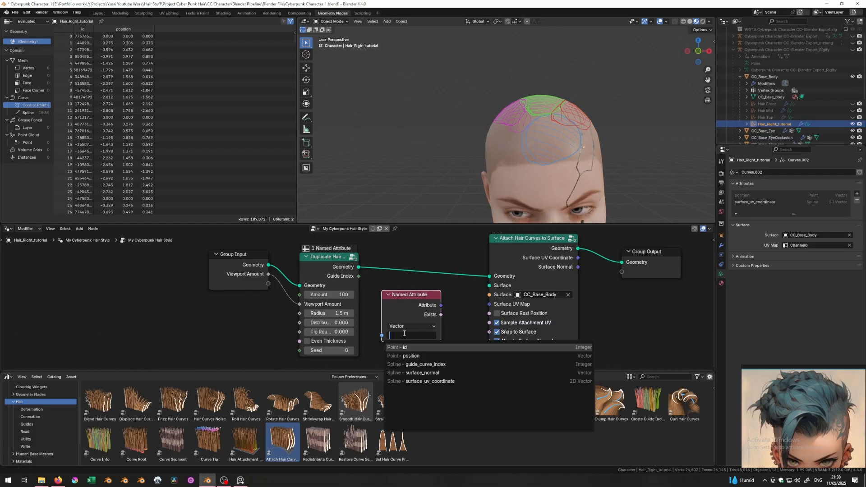
type("Channel0")
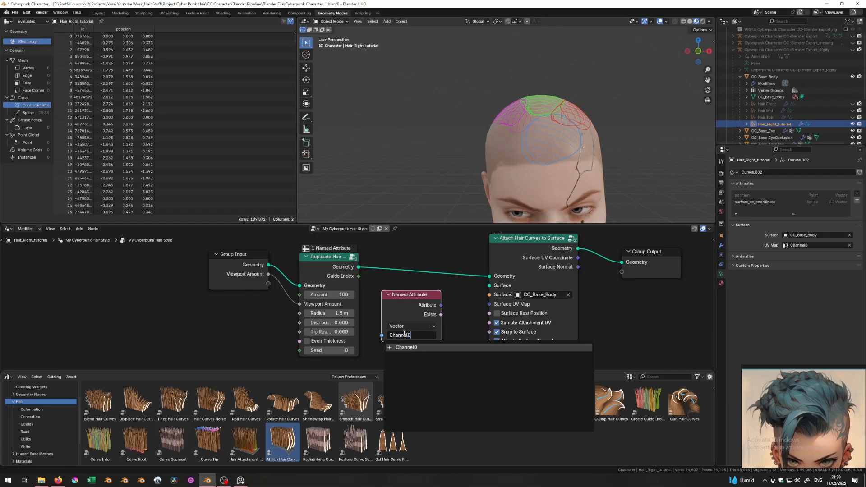
key("Return")
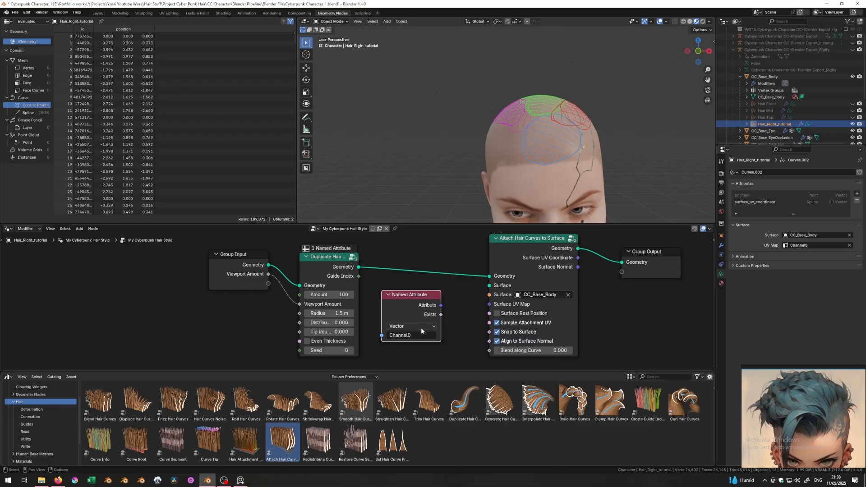
left_click_drag(441, 305, 489, 304)
- Increase Blend along Curve and push the hair radius up to 5.8 m
middle_click_drag(464, 158, 450, 161)
left_click(417, 176)
left_click_drag(505, 350, 527, 350)
left_click_drag(324, 313, 351, 312)
middle_click_drag(519, 180, 364, 169)
- Bring the hair radius back down to about 0.72 m and reselect the CC_Base_Body head
middle_click_drag(536, 131, 667, 138)
left_click_drag(341, 312, 317, 312)
middle_click_drag(456, 111, 461, 156)
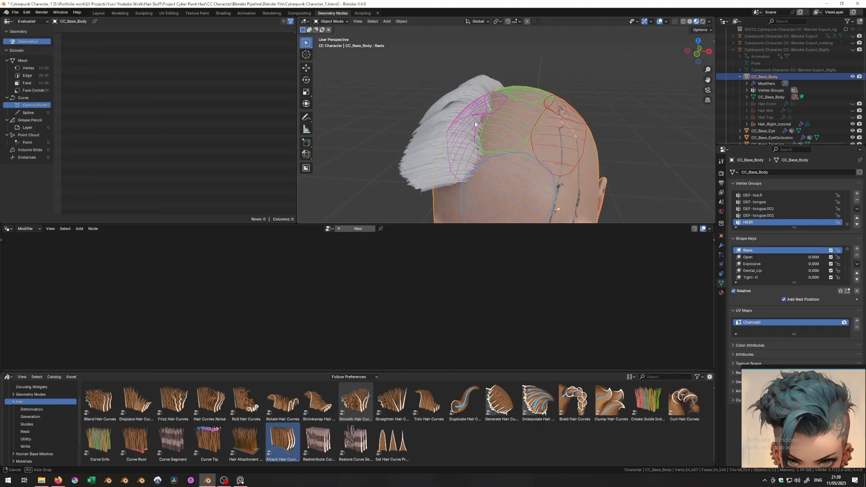
middle_click_drag(474, 121, 463, 148)
left_click(465, 162)
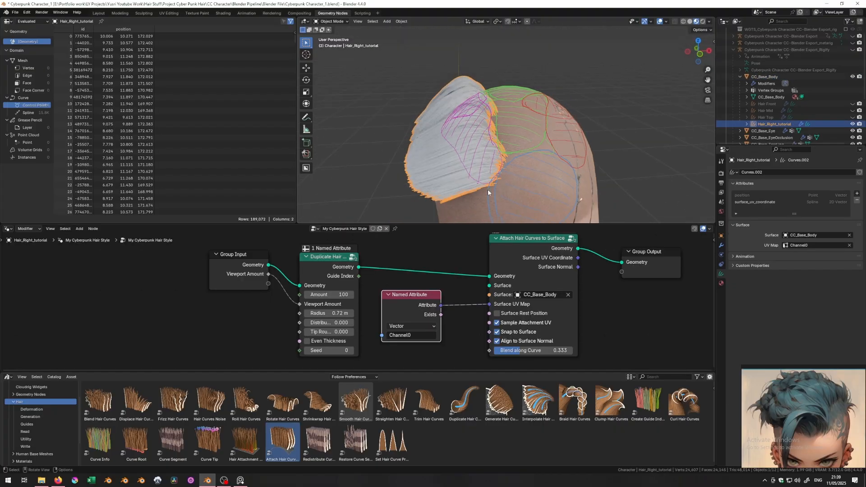
middle_click_drag(538, 158, 467, 132)
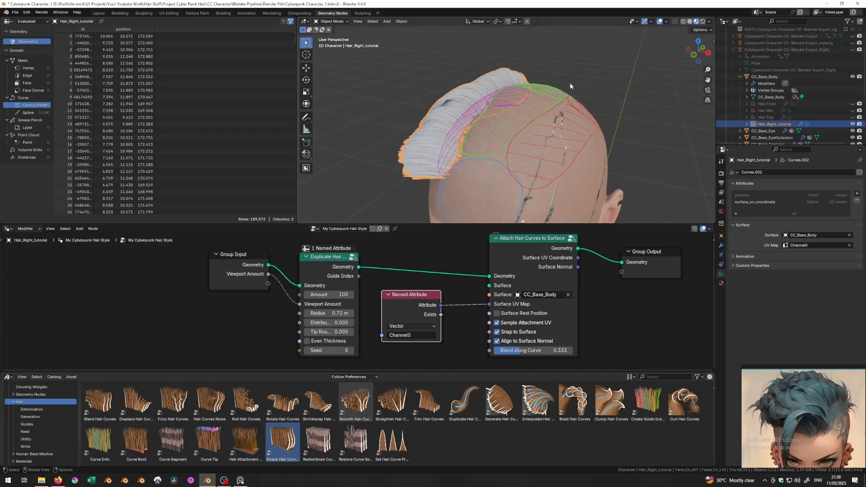
middle_click_drag(526, 117, 507, 147)
left_click(508, 147)
- Add an empty hair object and rename it Hair_Mid_tutorial
key("shift+a")
key("shift+a")
mouse_move(503, 118)
left_click(521, 157)
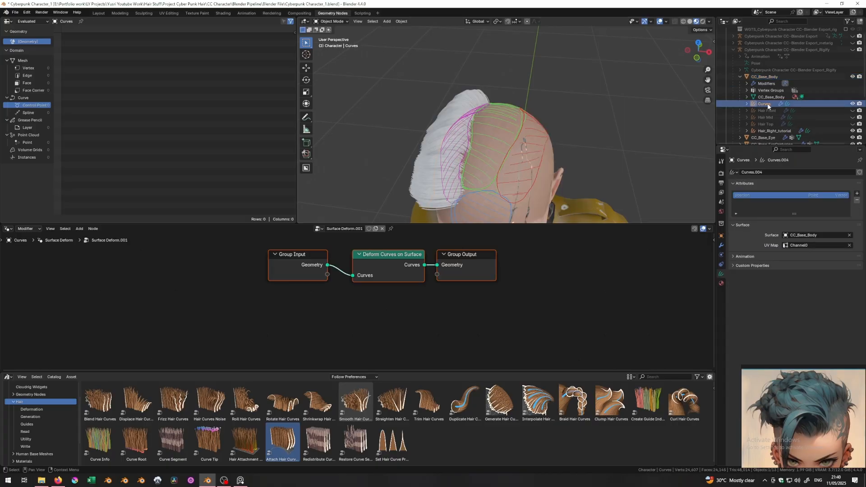
double_click(768, 105)
type("Hair_Mid_tut")
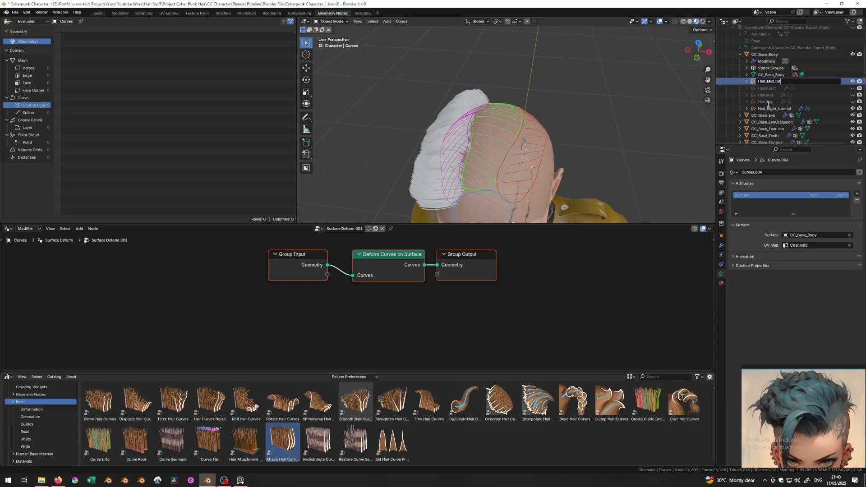
type("orial")
key("Return")
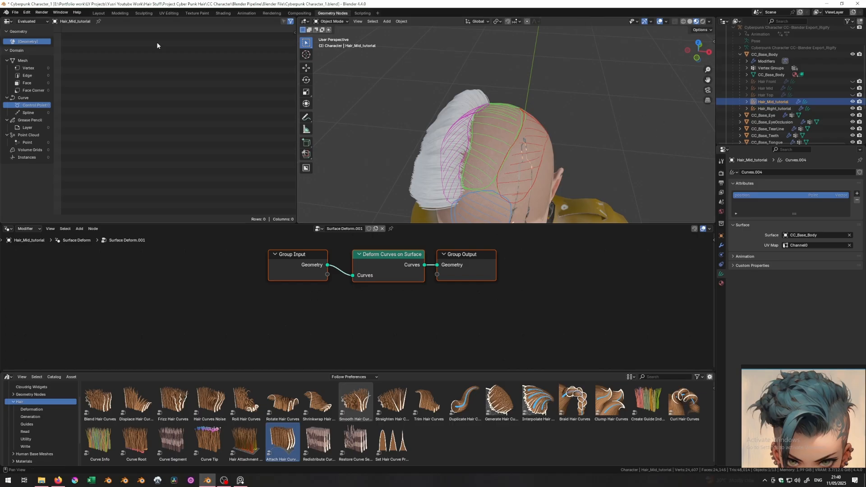
- In the Layout workspace, use the Add sculpt brush to plant upright guide hairs across the crown
left_click(98, 13)
middle_click_drag(522, 198, 617, 158)
left_click(34, 24)
left_click(35, 43)
left_click(23, 79)
mouse_move(406, 162)
middle_mouse_down()
mouse_move(423, 243)
mouse_move(420, 203)
middle_mouse_up()
scroll(420, 203, "up", 3)
left_click_drag(401, 201, 446, 217)
mouse_move(435, 194)
middle_mouse_down()
mouse_move(439, 209)
mouse_move(367, 265)
middle_mouse_up()
mouse_move(424, 253)
middle_mouse_down()
mouse_move(402, 278)
mouse_move(339, 267)
mouse_move(393, 277)
mouse_move(352, 268)
mouse_move(308, 229)
mouse_move(369, 261)
mouse_move(403, 242)
mouse_move(386, 158)
middle_mouse_up()
- Comb the new hairs to the left and puff them into a swept shape over the crown
left_click(29, 357)
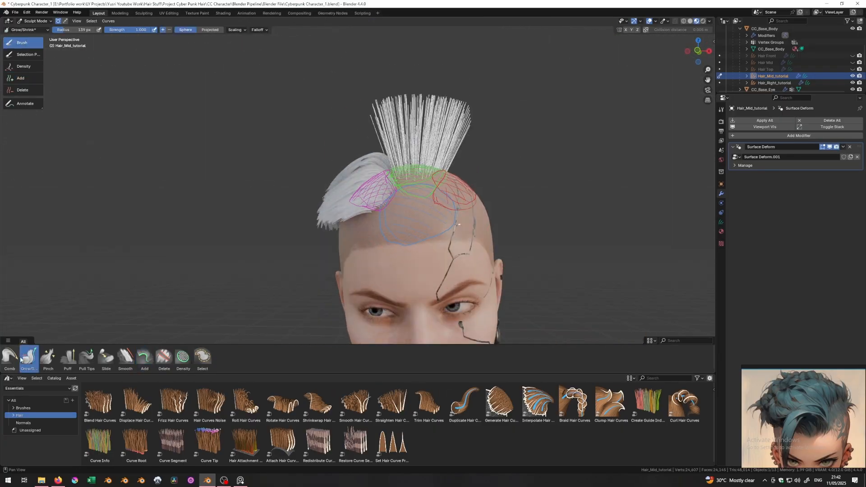
left_click(9, 357)
left_click_drag(411, 98, 372, 125)
mouse_move(403, 98)
middle_mouse_down()
mouse_move(369, 127)
mouse_move(580, 106)
mouse_move(383, 145)
mouse_move(284, 139)
mouse_move(401, 136)
mouse_move(342, 189)
mouse_move(290, 310)
mouse_move(357, 126)
mouse_move(241, 151)
mouse_move(338, 126)
mouse_move(285, 86)
mouse_move(297, 118)
mouse_move(397, 145)
mouse_move(335, 156)
middle_mouse_up()
left_click(67, 357)
mouse_move(435, 155)
middle_mouse_down()
mouse_move(413, 175)
mouse_move(347, 203)
mouse_move(352, 237)
mouse_move(324, 139)
mouse_move(270, 203)
middle_mouse_up()
left_click(9, 357)
mouse_move(417, 166)
middle_mouse_down()
mouse_move(348, 145)
mouse_move(358, 165)
mouse_move(412, 142)
mouse_move(453, 183)
middle_mouse_up()
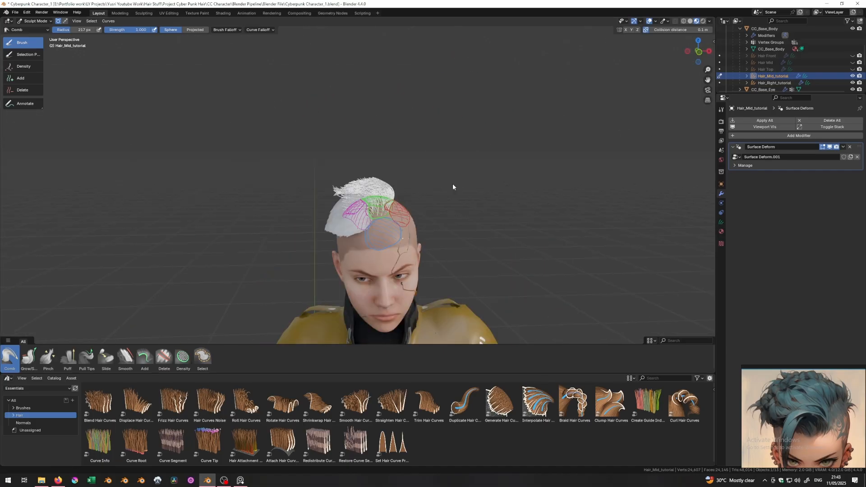
scroll(415, 208, "up", 1)
- Return to Object Mode and deselect the mid hair object
key("ctrl+Tab")
left_click(385, 181)
left_click(188, 99)
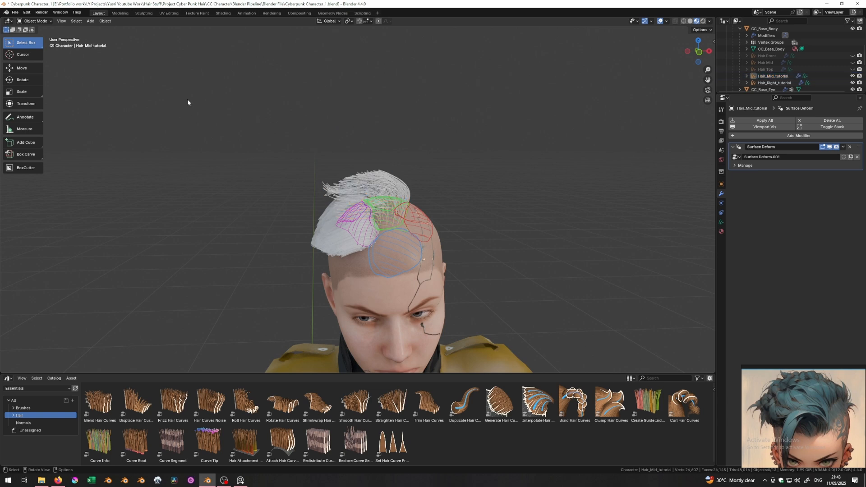
scroll(416, 181, "up", 2)
key("Tab")
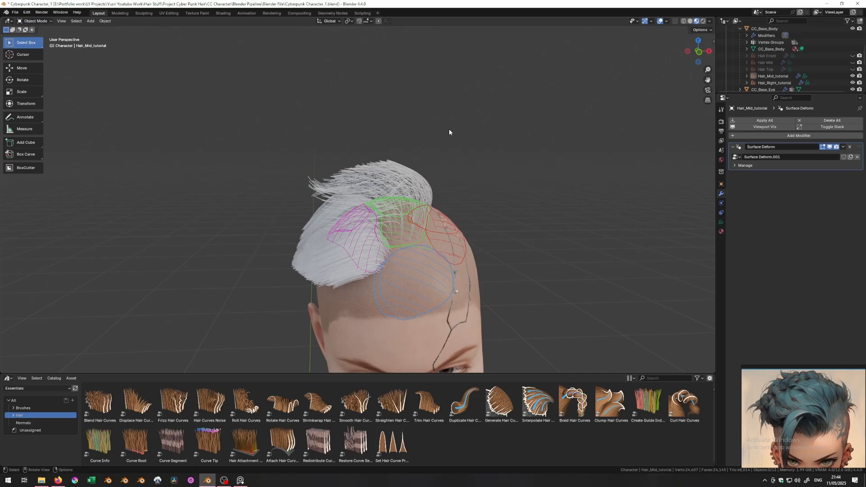
left_click(772, 136)
- Add a Geometry Nodes modifier named My Cyberpunk Hair Style, copying the name from the right hair's modifier
left_click(747, 134)
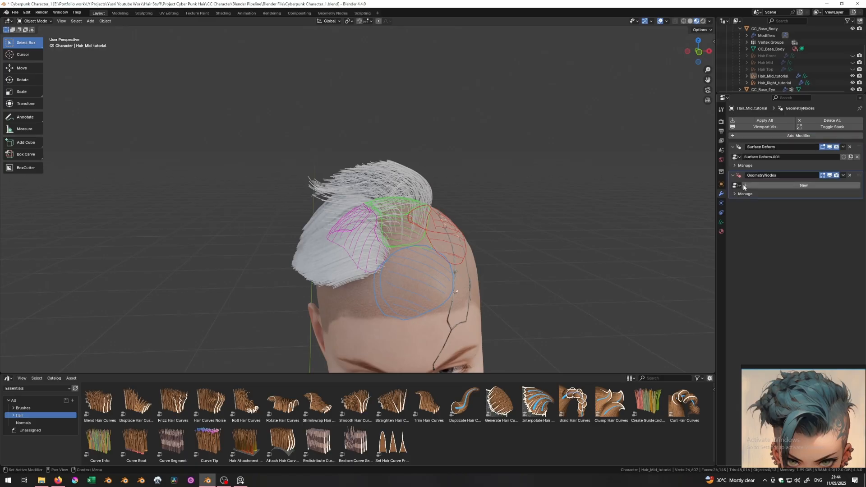
left_click(796, 176)
key("Escape")
left_click(773, 83)
left_click(779, 175)
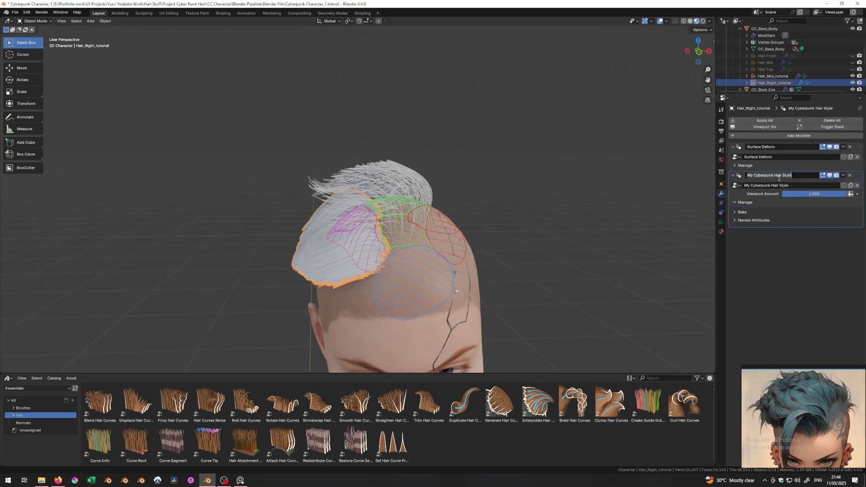
left_click(765, 77)
left_click(776, 175)
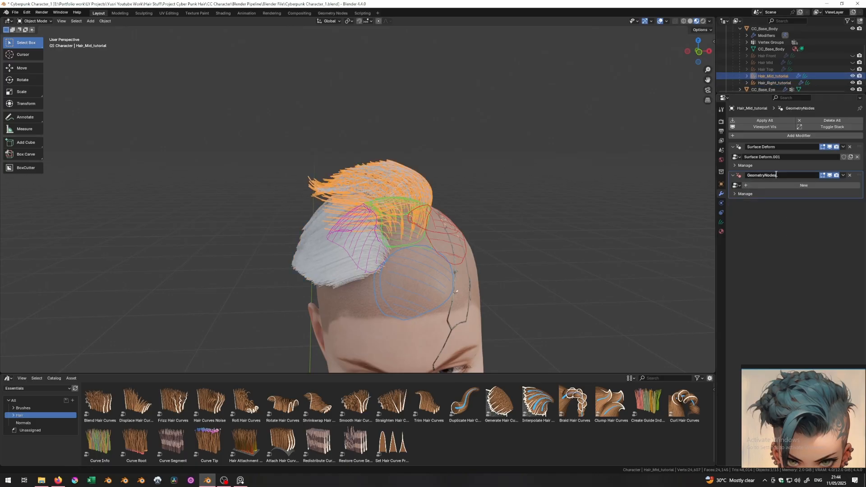
type("My Cyberpunk Hair Style")
key("Return")
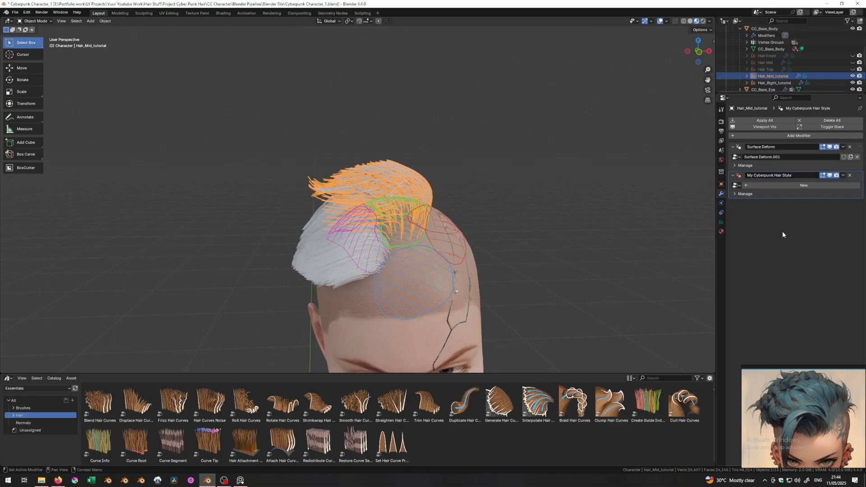
- Assign the My Cyberpunk Hair Style node group to Hair_Mid_tutorial's modifier
left_click(738, 185)
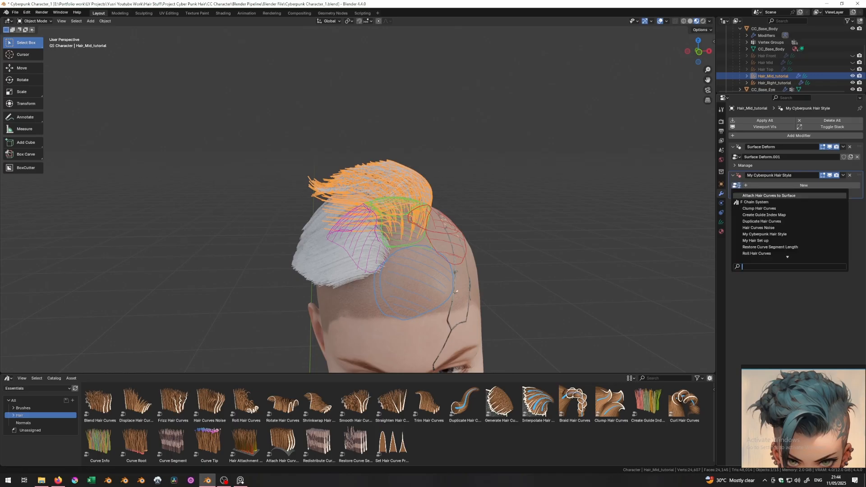
left_click(762, 83)
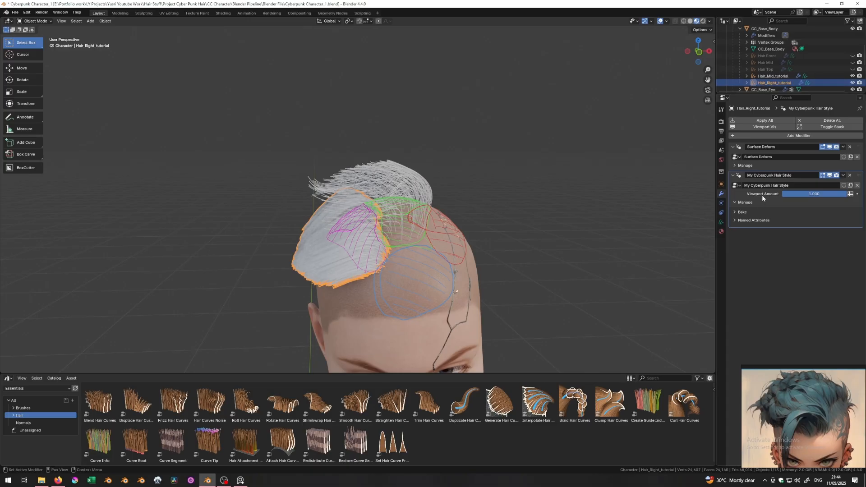
left_click(769, 76)
left_click(738, 185)
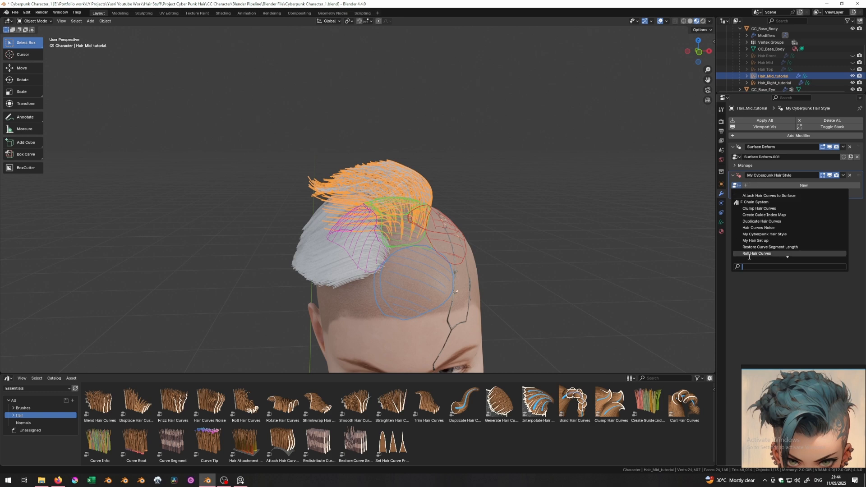
type("My Cyberpunk Hair Style")
left_click(762, 196)
- Tune the viewport hair amount, ending at 0.285, and comb strands toward the left
middle_click_drag(459, 189, 532, 175)
left_click(527, 188)
mouse_move(398, 244)
middle_mouse_down()
mouse_move(408, 239)
mouse_move(339, 243)
middle_mouse_up()
left_click(370, 242)
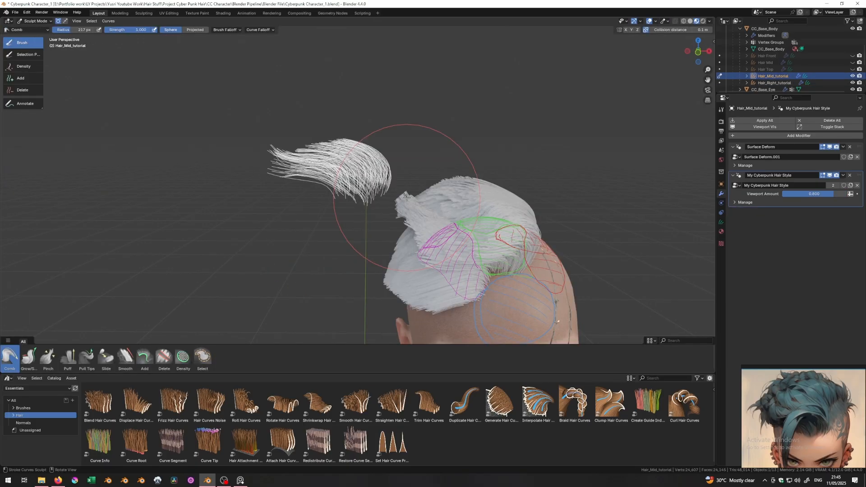
middle_click_drag(405, 196, 435, 175)
left_click_drag(822, 194, 776, 193)
middle_click_drag(444, 199, 412, 214)
left_click_drag(412, 214, 342, 185)
middle_click_drag(541, 185, 644, 212)
left_click_drag(789, 194, 802, 194)
- Comb the white hair strands into shape from the front and both sides
middle_click_drag(342, 207, 291, 261)
middle_click_drag(214, 156, 341, 179)
mouse_move(355, 189)
left_mouse_down()
mouse_move(410, 188)
mouse_move(423, 207)
left_mouse_up()
mouse_move(423, 207)
middle_mouse_down()
mouse_move(434, 147)
mouse_move(387, 180)
middle_mouse_up()
mouse_move(388, 181)
left_mouse_down()
mouse_move(444, 179)
mouse_move(428, 180)
left_mouse_up()
mouse_move(428, 181)
middle_mouse_down()
mouse_move(390, 209)
mouse_move(267, 136)
mouse_move(312, 173)
middle_mouse_up()
left_click_drag(311, 173, 322, 187)
mouse_move(323, 187)
middle_mouse_down()
mouse_move(283, 190)
mouse_move(425, 203)
mouse_move(300, 107)
mouse_move(383, 189)
mouse_move(343, 198)
mouse_move(273, 176)
mouse_move(396, 145)
mouse_move(338, 181)
mouse_move(270, 164)
mouse_move(273, 170)
mouse_move(315, 148)
mouse_move(343, 216)
mouse_move(259, 164)
mouse_move(337, 206)
mouse_move(423, 134)
mouse_move(311, 208)
middle_mouse_up()
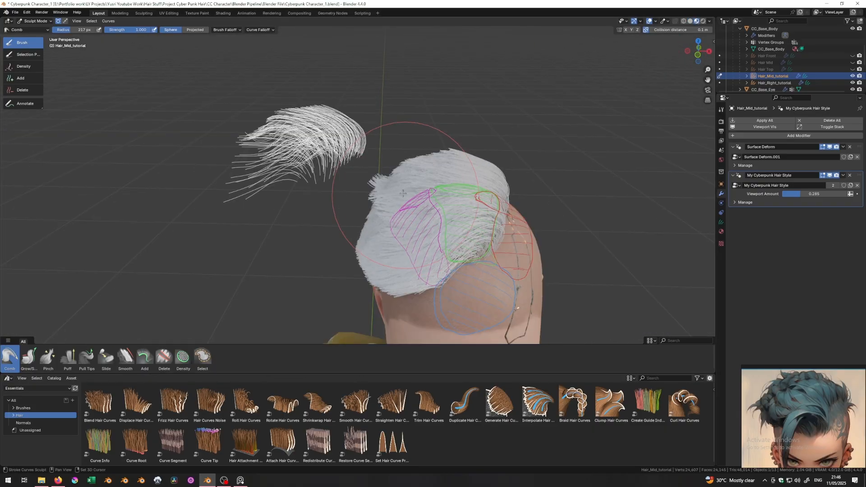
- Return to Object Mode, select the body mesh and add a new empty hair object
mouse_move(402, 193)
middle_mouse_down()
mouse_move(343, 149)
mouse_move(380, 162)
mouse_move(424, 153)
middle_mouse_up()
key("ctrl+Tab")
left_click(485, 167)
mouse_move(485, 168)
middle_mouse_down()
mouse_move(298, 162)
mouse_move(405, 182)
mouse_move(401, 222)
middle_mouse_up()
left_click(403, 226)
key("shift+a")
left_click(462, 267)
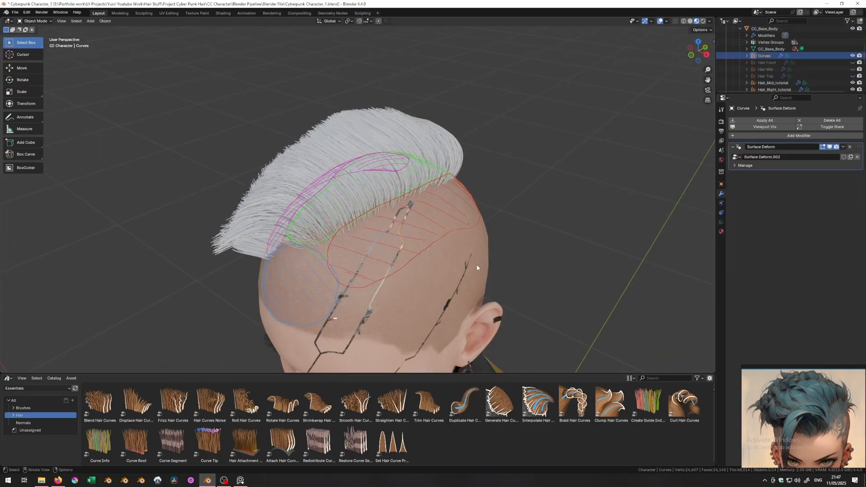
- Add a Geometry Nodes modifier using My Cyberpunk Hair Style to the new hair
left_click(778, 136)
type("ge")
key("Return")
left_click(740, 185)
left_click(764, 234)
- Switch the new hair to Sculpt Mode and use the Grow/Shrink and Add brushes
middle_click_drag(349, 211, 310, 216)
key("ctrl+Tab")
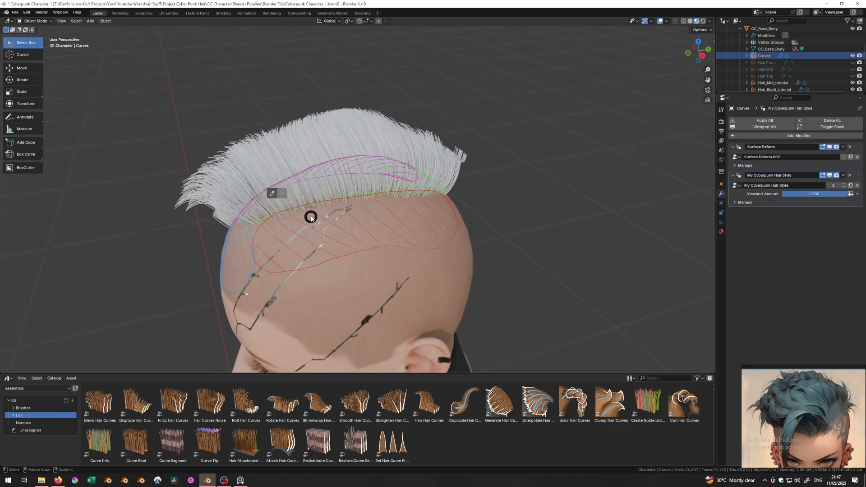
left_click_drag(834, 194, 772, 194)
middle_click_drag(339, 237, 391, 264)
mouse_move(429, 189)
middle_mouse_down()
mouse_move(342, 270)
mouse_move(324, 241)
mouse_move(333, 260)
mouse_move(378, 270)
mouse_move(454, 255)
mouse_move(491, 186)
mouse_move(377, 155)
mouse_move(376, 130)
mouse_move(257, 108)
mouse_move(342, 163)
middle_mouse_up()
left_click(29, 357)
scroll(342, 163, "up", 2)
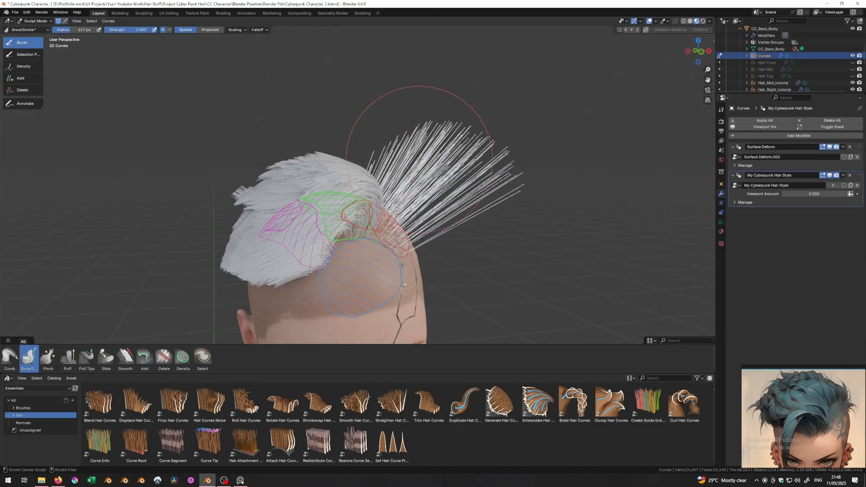
left_click(721, 110)
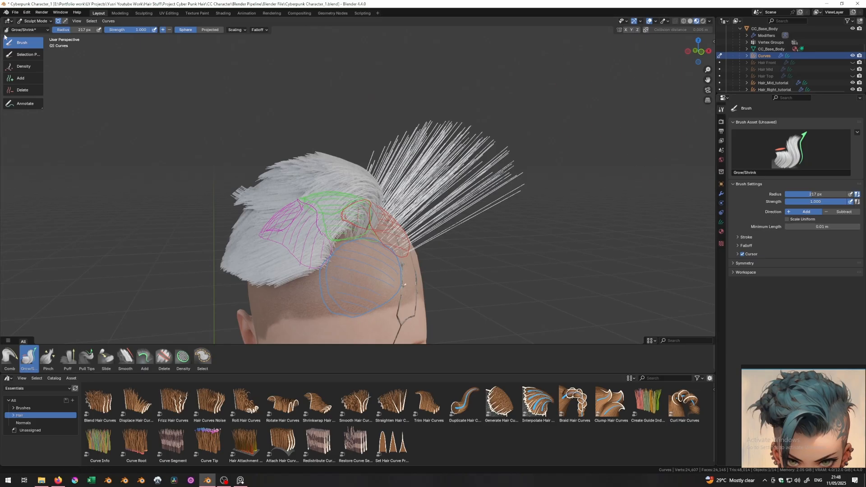
left_click(20, 78)
middle_click_drag(393, 167, 355, 166)
- Add another Geometry Nodes modifier with a new empty node tree and open it in Geometry Nodes
left_click(721, 194)
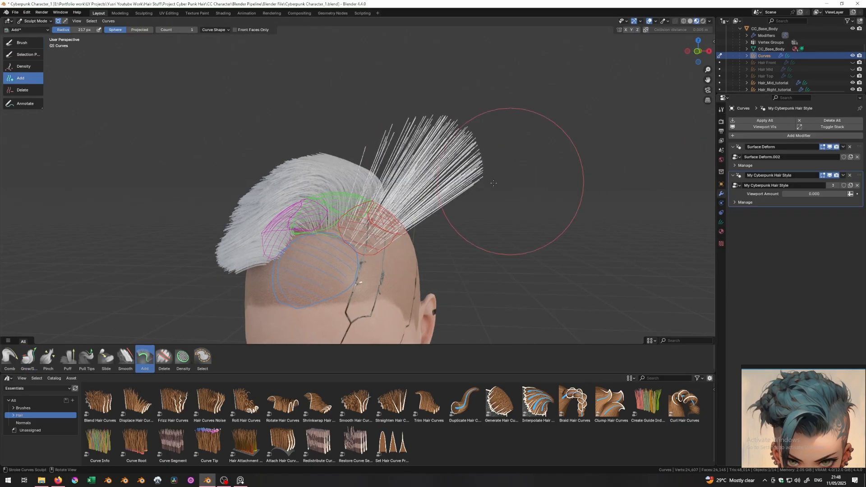
left_click(766, 137)
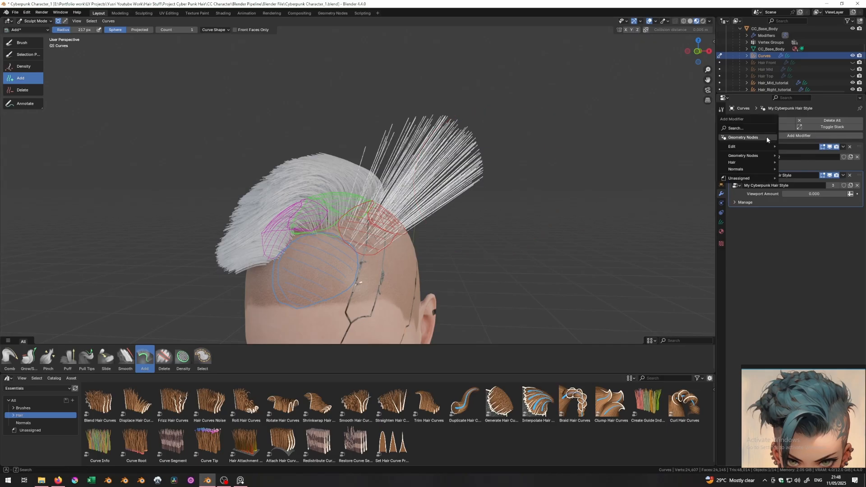
left_click(741, 138)
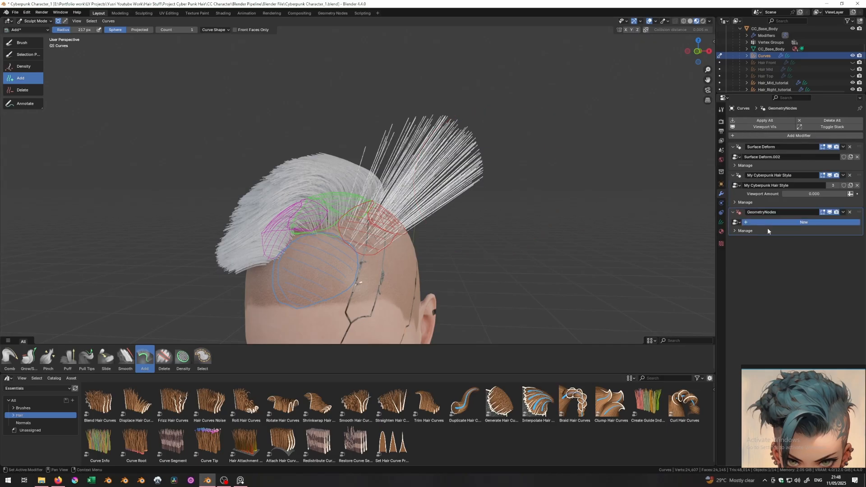
left_click(770, 222)
left_click(332, 13)
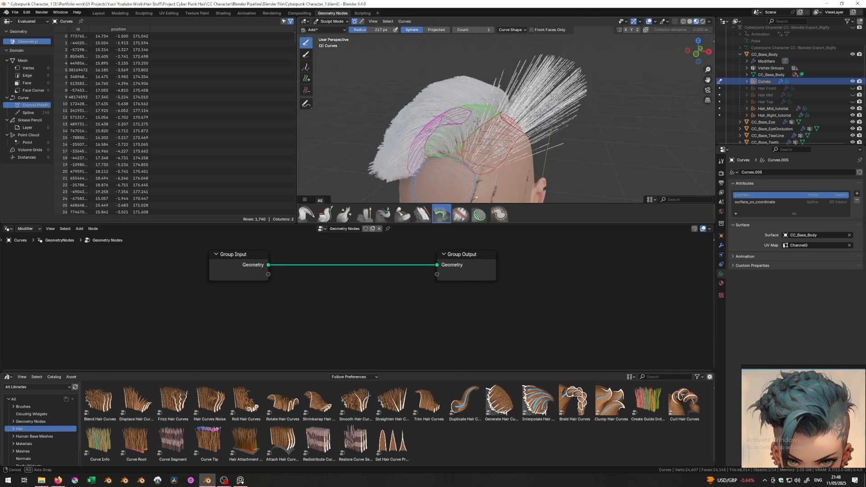
- Add a Resample Curve node with Count 20 and insert it between Group Input and Group Output
key("shift+a")
type("r")
key("Return")
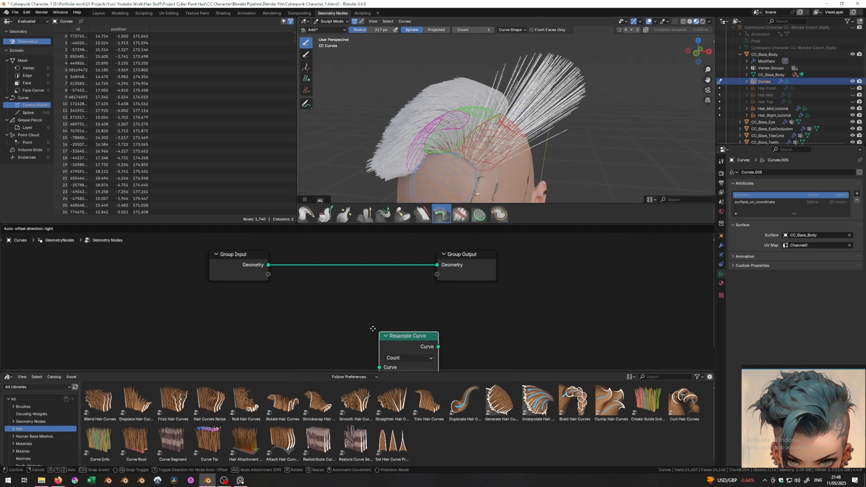
left_click(318, 278)
left_click(721, 174)
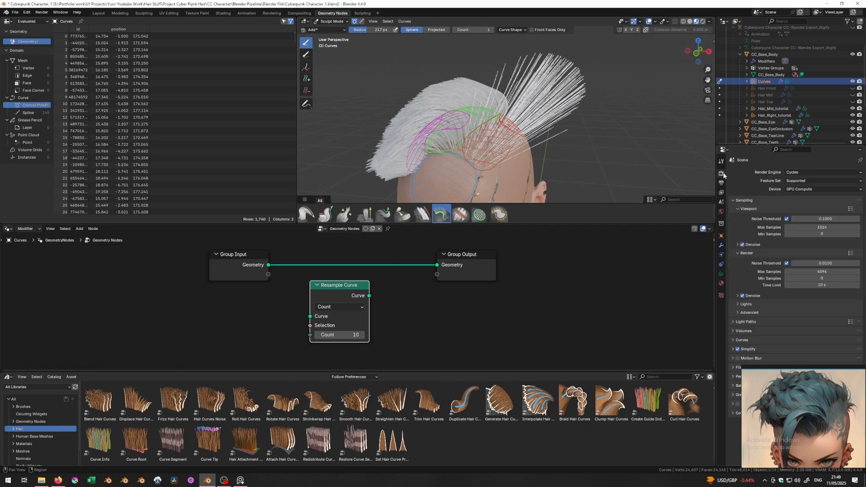
left_click(722, 161)
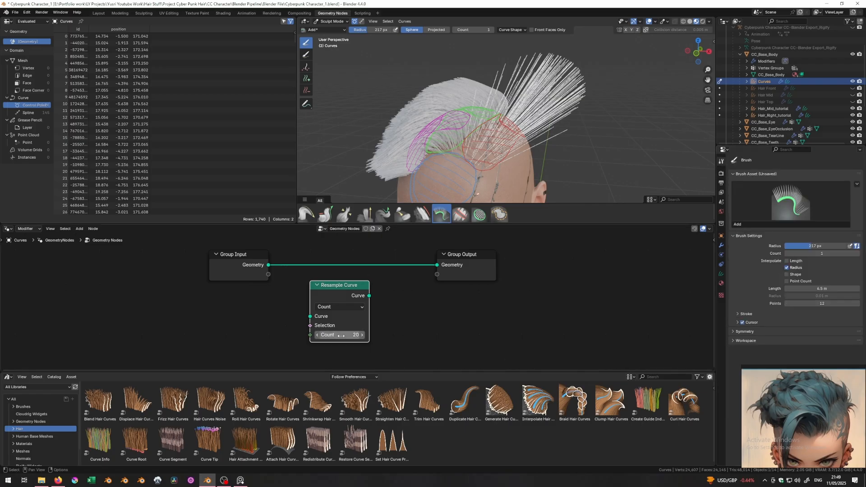
left_click_drag(334, 289, 319, 263)
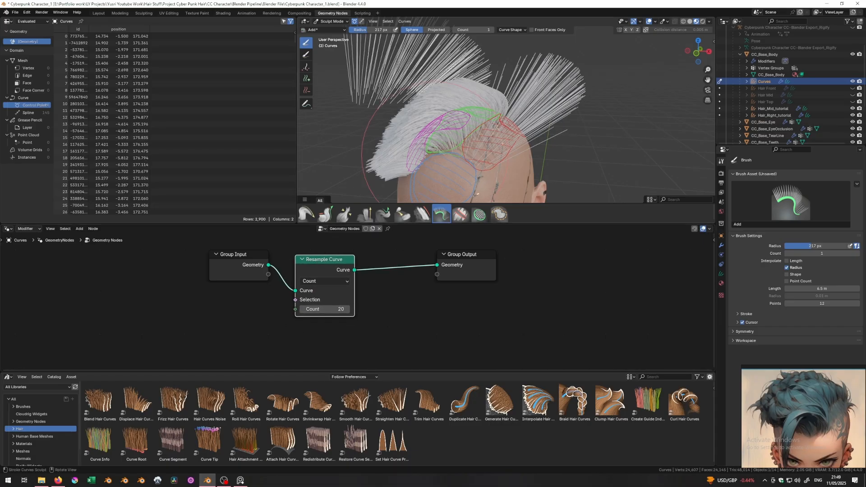
middle_click_drag(437, 150, 462, 131)
scroll(471, 111, "down", 3)
middle_click_drag(471, 97, 478, 133, "shift")
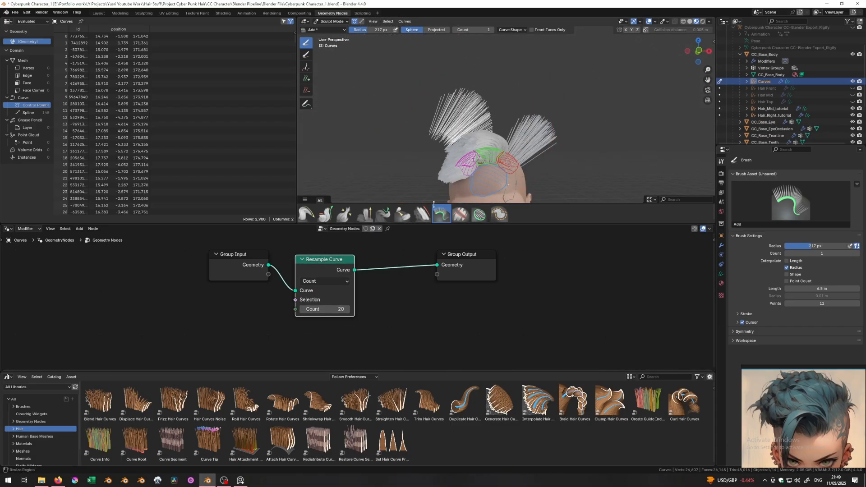
scroll(468, 105, "up", 3)
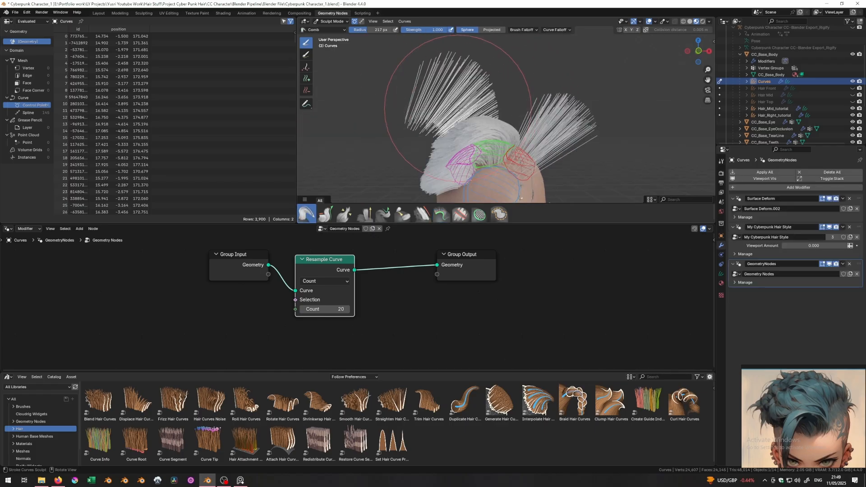
mouse_move(458, 103)
middle_mouse_down()
mouse_move(481, 104)
mouse_move(460, 107)
mouse_move(466, 118)
mouse_move(461, 108)
middle_mouse_up()
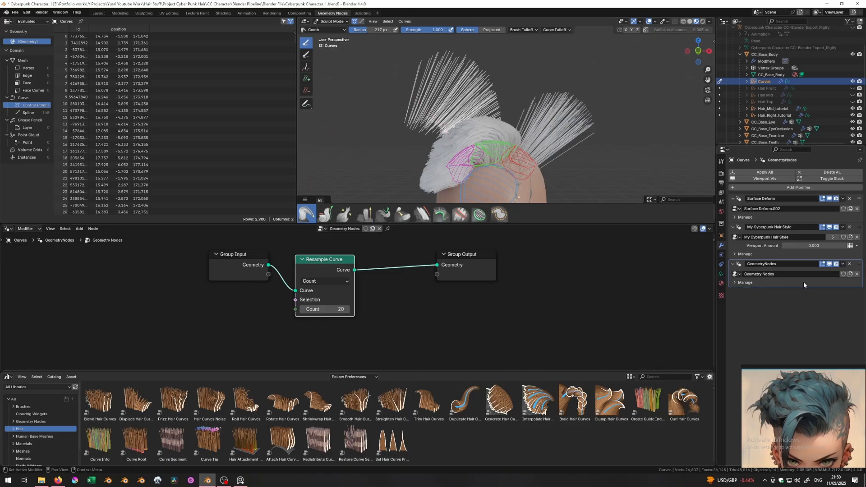
- Apply the resampling GeometryNodes modifier, then select the Add hair brush
left_click(842, 263)
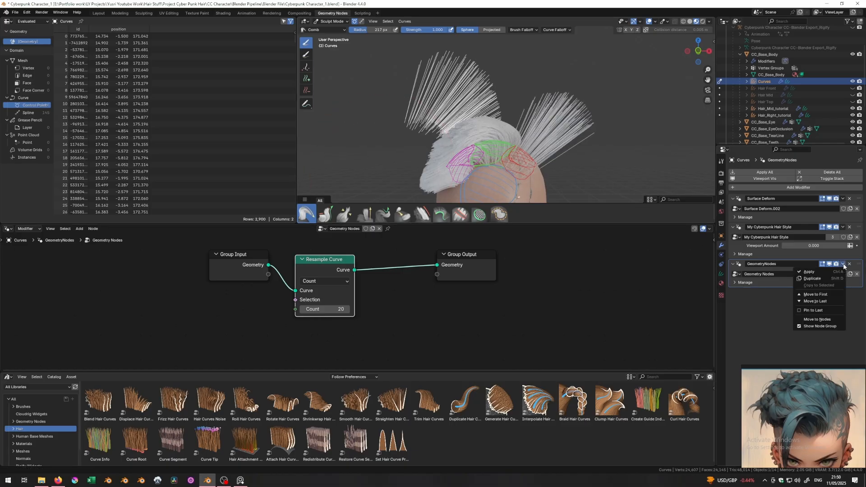
left_click(826, 270)
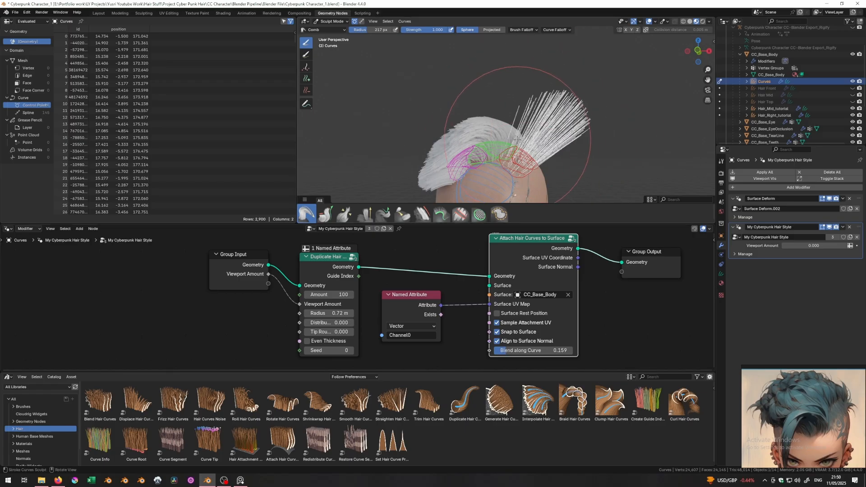
left_click(720, 160)
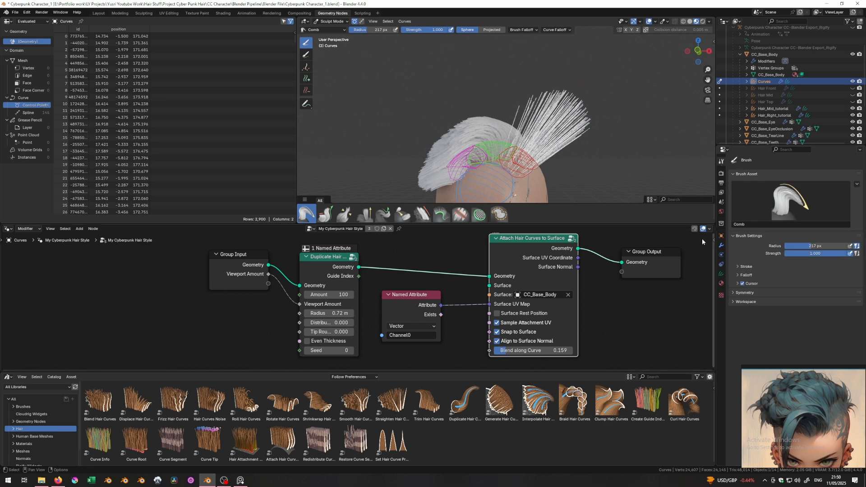
left_click(306, 79)
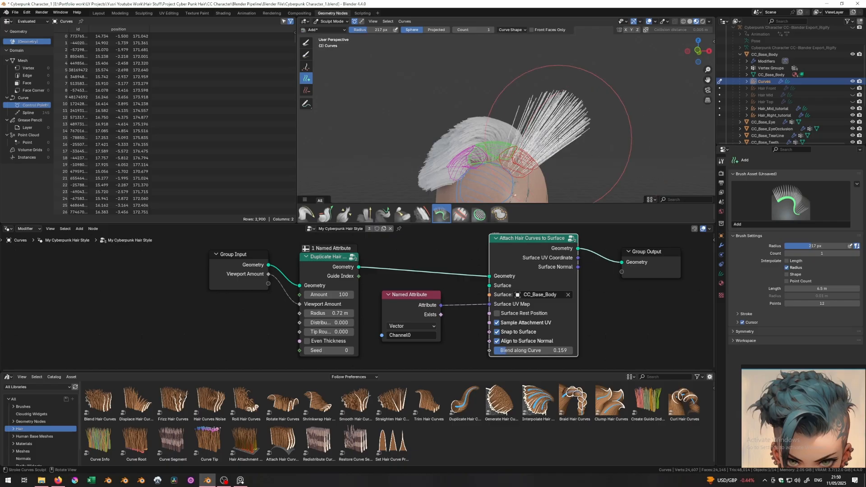
- Comb the loose hair strands upward and to the left, shrinking the comb brush to 109 px
left_click(99, 13)
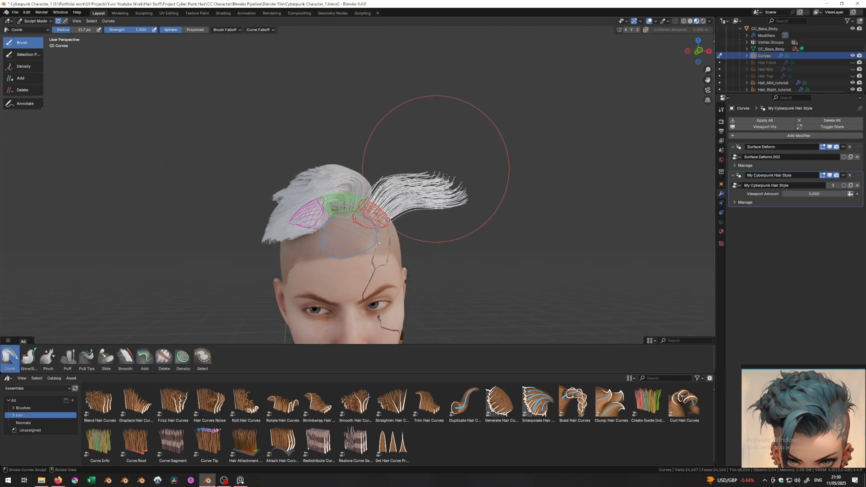
mouse_move(447, 180)
left_mouse_down()
mouse_move(431, 147)
mouse_move(347, 125)
left_mouse_up()
middle_click_drag(492, 144, 307, 159)
left_click_drag(307, 158, 322, 153)
middle_click_drag(320, 156, 494, 171)
left_click_drag(410, 200, 398, 185)
middle_click_drag(451, 180, 270, 189)
left_click_drag(291, 193, 318, 170)
middle_click_drag(374, 175, 455, 205)
key("f")
left_click(340, 150)
- Raise the viewport hair amount to 0.870 and comb the loose hair up and left
left_click_drag(390, 215, 407, 184)
middle_click_drag(408, 185, 225, 151)
left_click_drag(798, 194, 853, 194)
middle_click_drag(487, 149, 298, 158)
left_click_drag(234, 174, 228, 135)
middle_click_drag(228, 135, 231, 155)
left_click_drag(231, 155, 241, 146)
mouse_move(241, 145)
middle_mouse_down()
mouse_move(253, 121)
mouse_move(239, 149)
mouse_move(156, 199)
middle_mouse_up()
- Smooth, comb and puff the loose strands into a fuller upward sweep
left_click(125, 358)
middle_click_drag(239, 194, 271, 113)
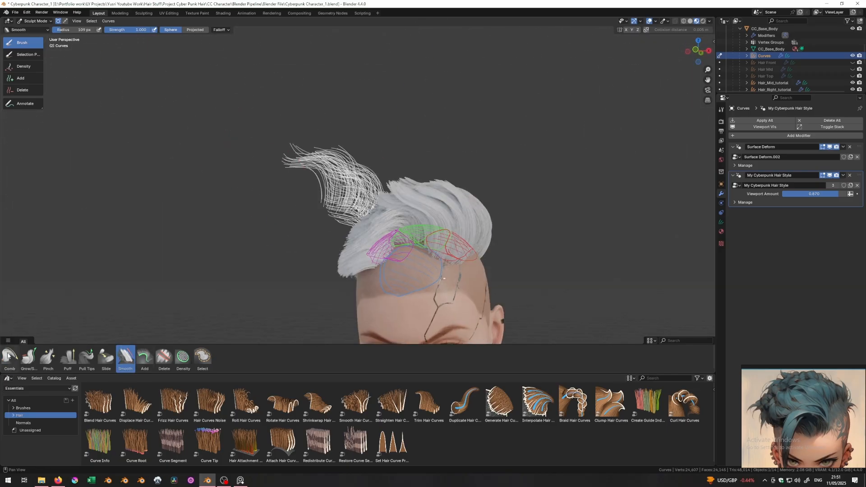
left_click(7, 356)
middle_click_drag(299, 145, 372, 165)
middle_click_drag(403, 208, 351, 158)
left_click(67, 357)
mouse_move(319, 199)
middle_mouse_down()
mouse_move(377, 233)
mouse_move(135, 127)
mouse_move(356, 311)
mouse_move(449, 173)
middle_mouse_up()
scroll(450, 173, "down", 5)
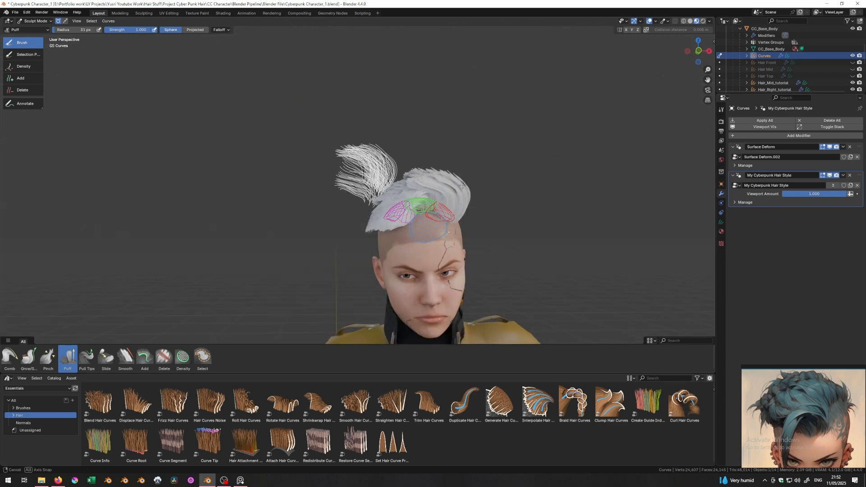
left_click(10, 357)
left_click_drag(388, 157, 415, 167)
- Review the dense swept hair layer from a raised front view
middle_click_drag(415, 167, 361, 92)
scroll(369, 135, "up", 4)
middle_click_drag(379, 140, 316, 158)
middle_click_drag(333, 140, 409, 102)
scroll(388, 148, "up", 2)
left_click(332, 13)
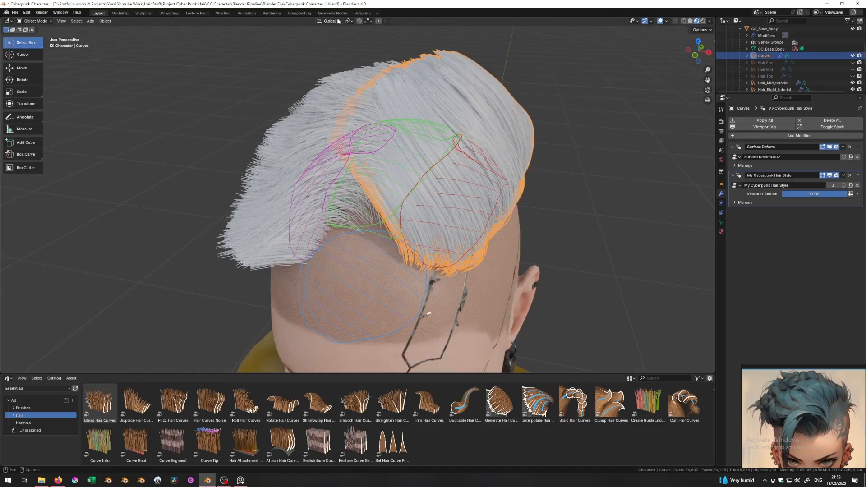
- Connect Duplicate Hair Curves' Amount and Radius to the Group Input, exposing them on the modifier
middle_click_drag(402, 277, 434, 283)
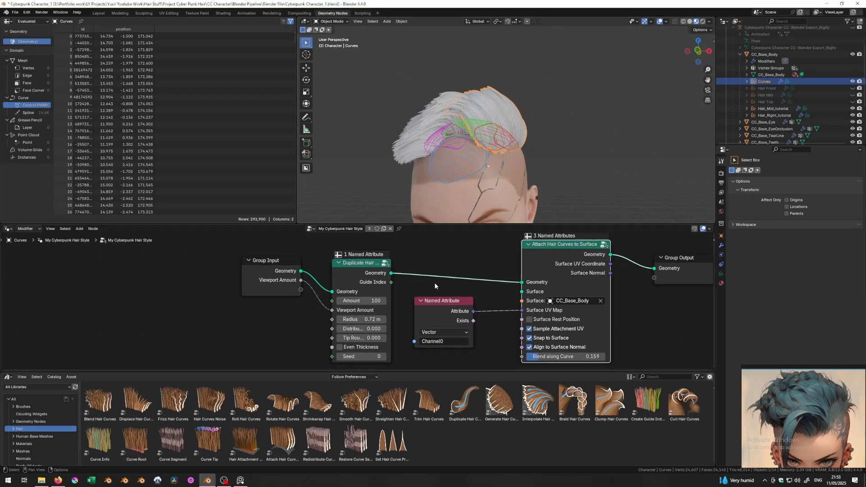
left_click_drag(332, 301, 245, 283)
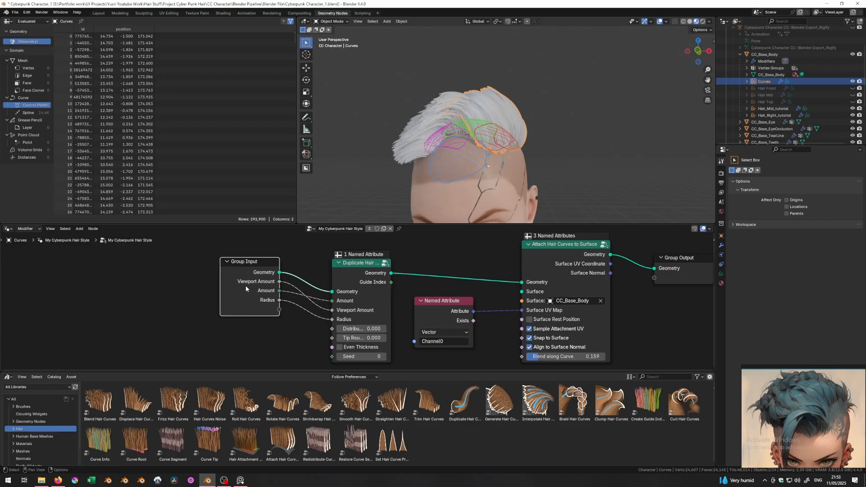
scroll(476, 132, "up", 4)
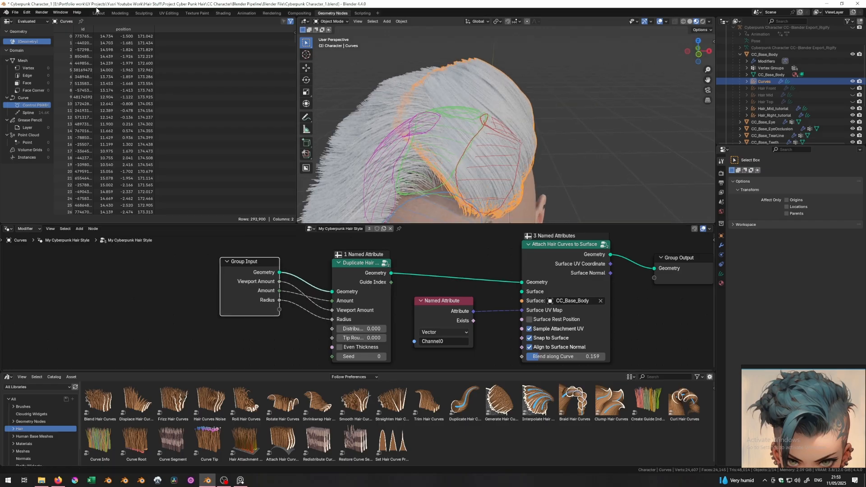
left_click(98, 12)
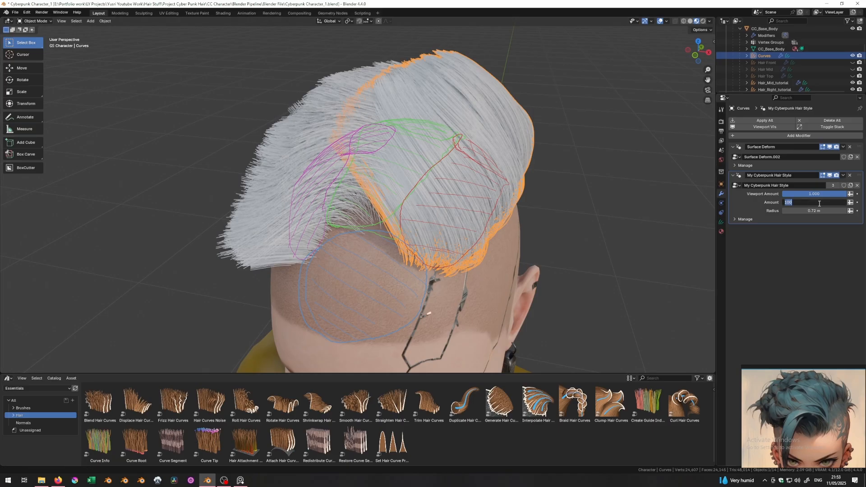
- Adjust the hair style radius, raising it to 0.744 m then settling at 0.704 m
left_click(538, 221)
middle_click_drag(538, 221, 605, 194)
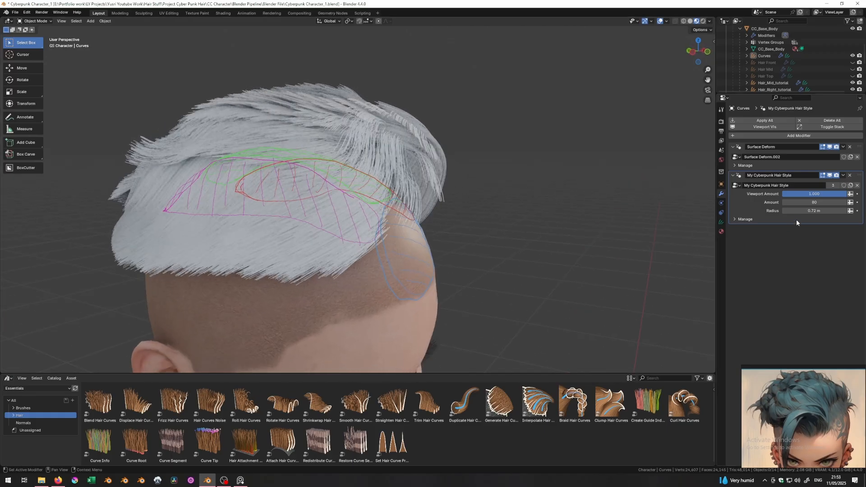
left_click_drag(814, 210, 817, 210)
middle_click_drag(505, 187, 412, 186)
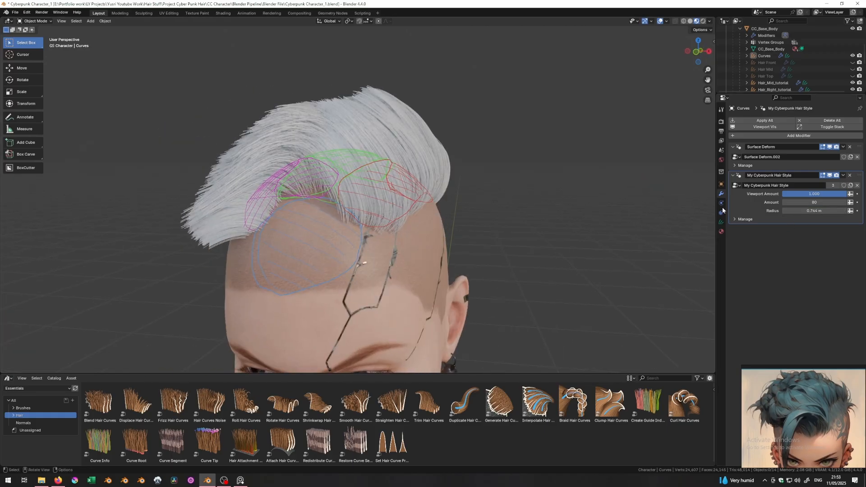
left_click_drag(813, 211, 795, 210)
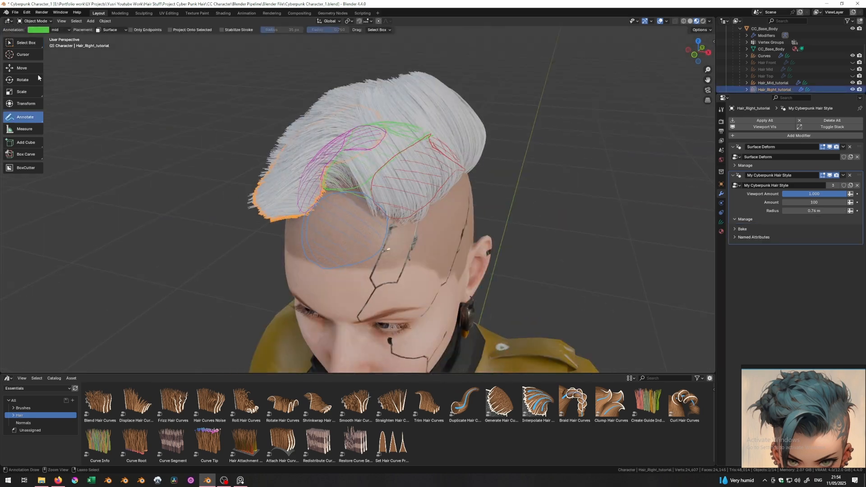
- With the body selected, add a new Empty Hair curves object attached to it
left_click(27, 43)
left_click(367, 241)
key("shift+a")
mouse_move(366, 242)
left_click(418, 280)
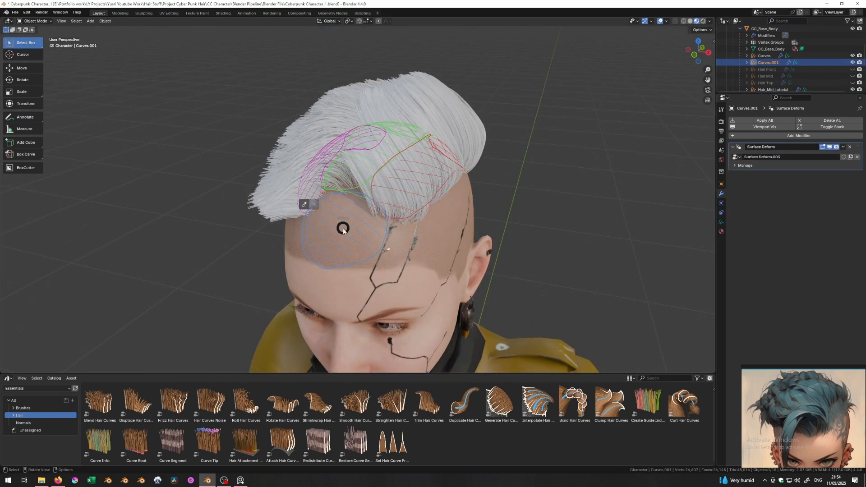
- Sculpt the new hair with the Add brush set to 24 points per strand
left_click(309, 204)
left_click(23, 79)
left_click(720, 109)
double_click(796, 252)
type("24")
key("Return")
- Paint new hair strands onto the scalp and check them from around the head
left_click_drag(350, 247, 335, 230)
middle_click_drag(336, 230, 444, 221)
scroll(444, 225, "down", 3)
scroll(450, 235, "up", 4)
left_click_drag(469, 239, 482, 300)
middle_click_drag(483, 299, 416, 306)
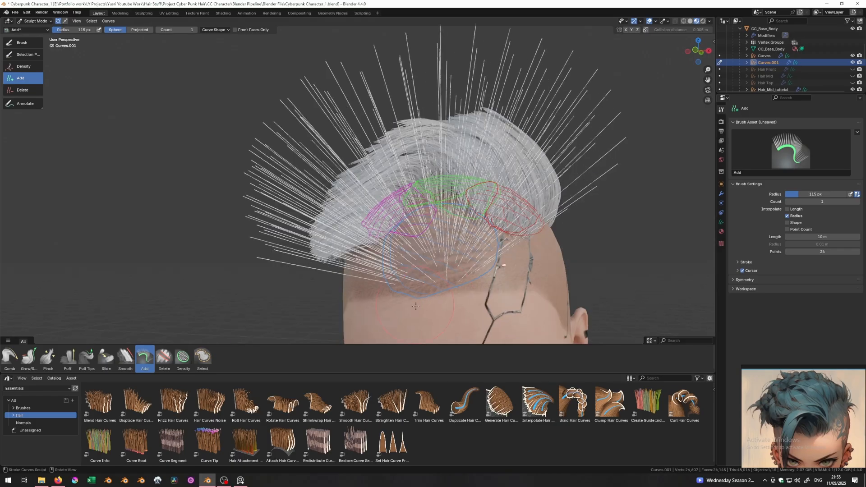
- Trim stray strands with Delete, then shorten the left strands evenly with projected Grow/Shrink
left_click(18, 93)
middle_click_drag(54, 136, 56, 31)
scroll(55, 81, "down", 4)
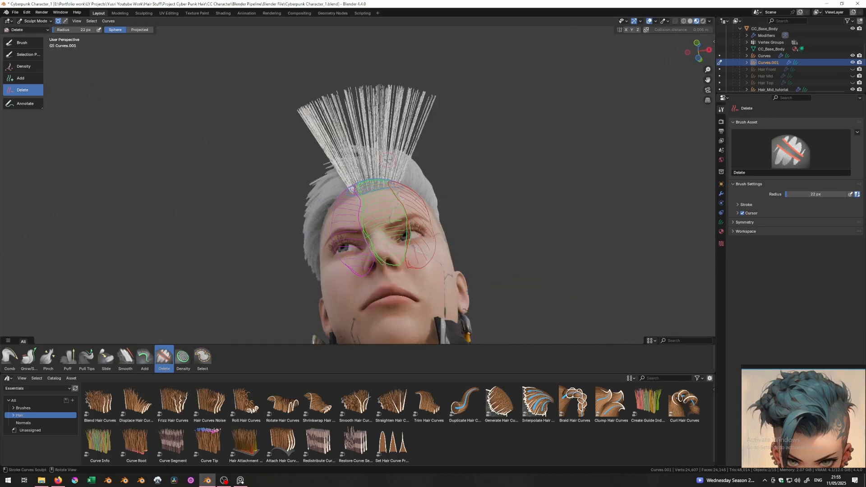
middle_click_drag(56, 333, 56, 313)
left_click(30, 357)
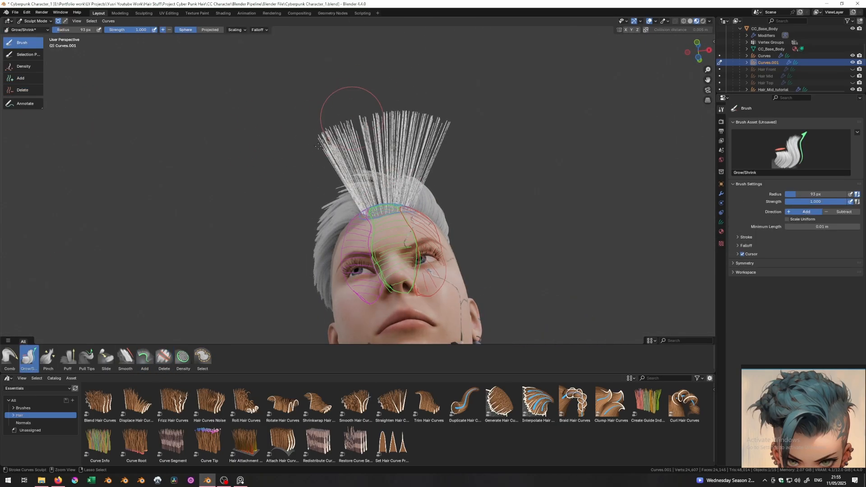
scroll(316, 141, "up", 1)
left_click(210, 30)
left_click_drag(341, 111, 298, 171, "ctrl")
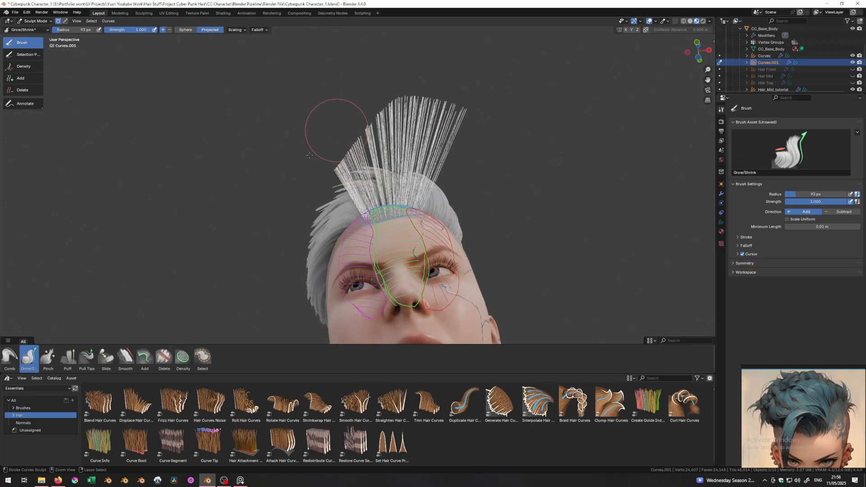
- Comb the hair over to the left and the front hair down, using a 159 px comb brush
left_click(9, 356)
mouse_move(68, 300)
middle_mouse_down()
mouse_move(316, 252)
mouse_move(482, 185)
mouse_move(464, 198)
middle_mouse_up()
key("f")
left_click(462, 158)
left_click_drag(455, 126, 361, 180)
left_click_drag(454, 165, 330, 99)
middle_click_drag(388, 119, 325, 164)
mouse_move(285, 199)
left_mouse_down()
mouse_move(313, 228)
mouse_move(304, 271)
left_mouse_up()
middle_click_drag(304, 198, 407, 233)
- Comb the front fringe down over the face in short strokes and enable collision with the body
left_click_drag(406, 232, 397, 257)
middle_click_drag(393, 203, 411, 255)
left_click_drag(411, 255, 337, 244)
mouse_move(336, 234)
middle_mouse_down()
mouse_move(350, 175)
mouse_move(346, 138)
middle_mouse_up()
left_click_drag(349, 181, 334, 236)
middle_click_drag(334, 203, 406, 234)
middle_click_drag(392, 203, 419, 216)
left_click(646, 30)
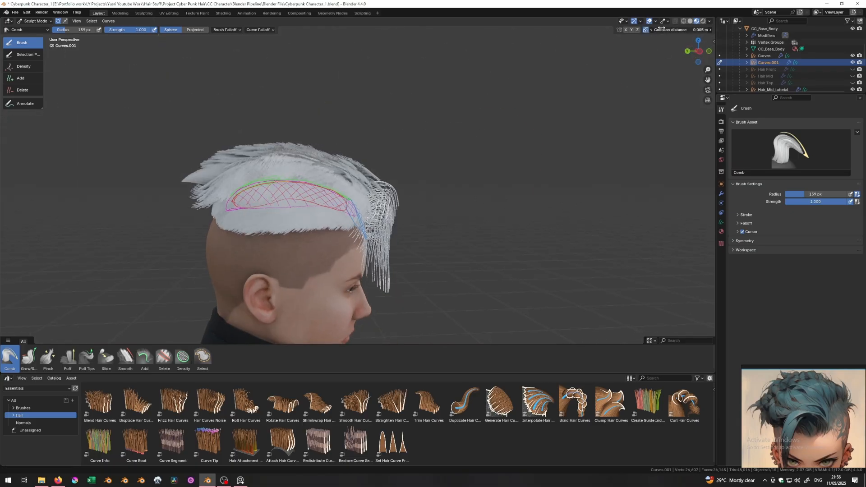
middle_click_drag(352, 280, 356, 182)
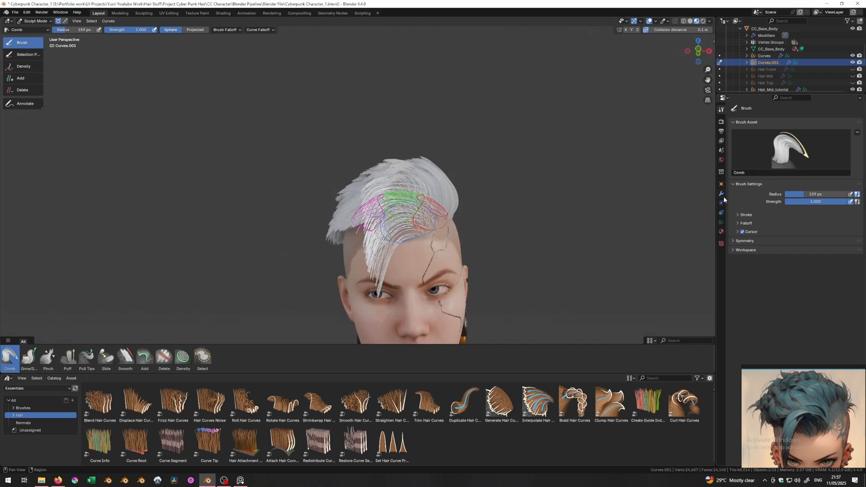
- Assign the My Cyberpunk Hair Style node group to the new hair and set Amount to 20
left_click(721, 193)
left_click(736, 185)
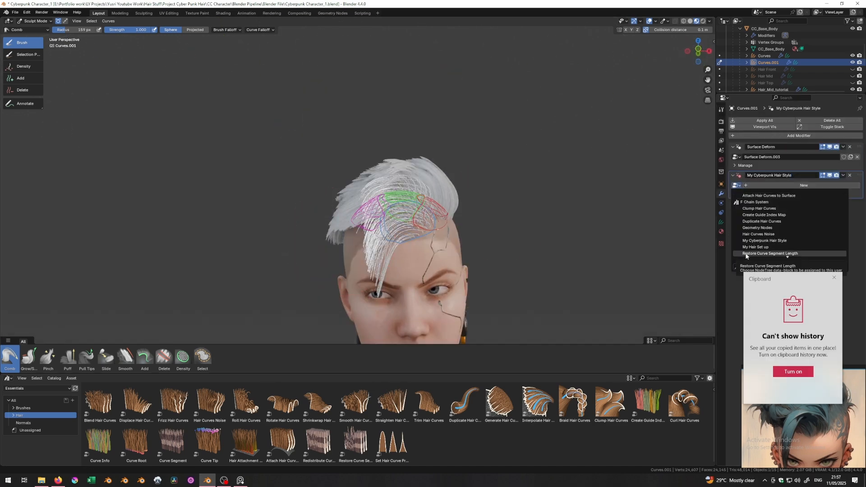
left_click(775, 199)
key("Return")
double_click(789, 203)
type("80")
key("Return")
double_click(788, 203)
type("20")
key("Return")
- Review the hair from several sides and ready a 69 px Pull Tips brush
mouse_move(316, 180)
middle_mouse_down()
mouse_move(415, 180)
mouse_move(293, 225)
mouse_move(424, 181)
mouse_move(284, 221)
mouse_move(237, 145)
middle_mouse_up()
middle_click_drag(305, 116, 302, 74)
mouse_move(253, 214)
middle_mouse_down()
mouse_move(238, 212)
mouse_move(406, 189)
mouse_move(274, 234)
mouse_move(412, 224)
mouse_move(266, 227)
middle_mouse_up()
left_click(86, 357)
key("f")
left_click(331, 217)
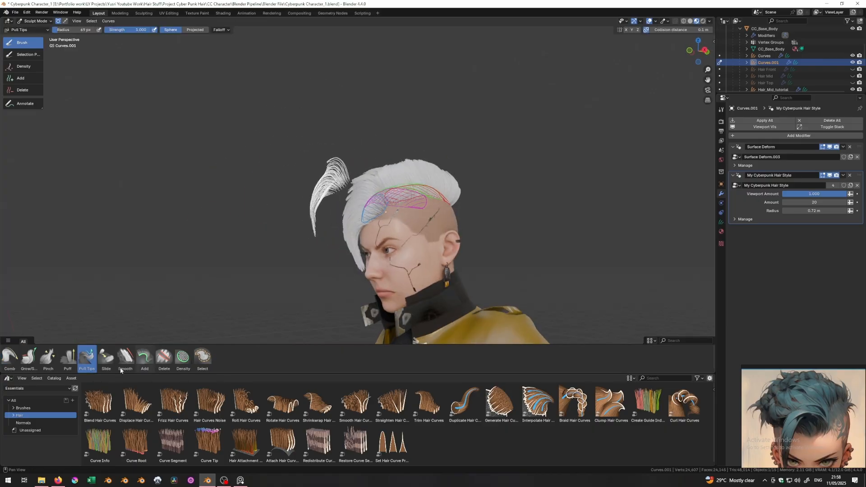
- Comb the new strands into shape and set the hair style Amount to 10
left_click(9, 357)
middle_click_drag(327, 198, 311, 189)
left_click_drag(310, 194, 306, 207)
mouse_move(279, 230)
middle_mouse_down()
mouse_move(373, 244)
mouse_move(333, 266)
middle_mouse_up()
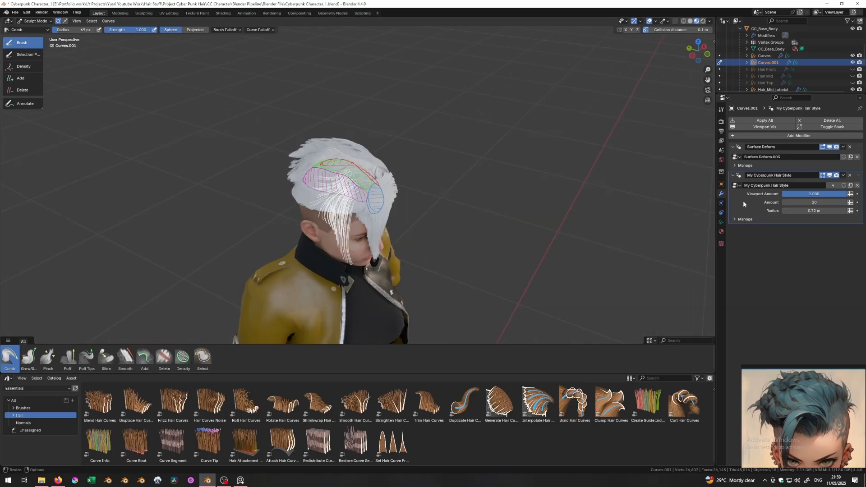
double_click(814, 202)
type("10")
key("Return")
middle_click_drag(405, 235, 369, 199)
scroll(383, 203, "up", 3)
- Widen the hair style radius through 0.94 m to 1.01 m and review the spread fringe
left_click_drag(811, 211, 823, 210)
left_click_drag(817, 202, 846, 203)
scroll(451, 193, "down", 2)
middle_click_drag(451, 194, 337, 175)
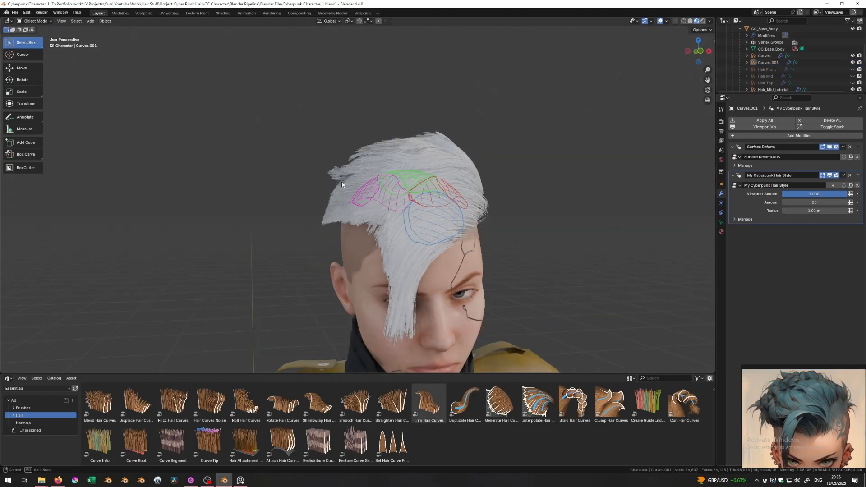
scroll(379, 207, "down", 3)
mouse_move(378, 206)
middle_mouse_down()
mouse_move(334, 196)
mouse_move(363, 204)
mouse_move(387, 196)
mouse_move(370, 212)
mouse_move(396, 237)
mouse_move(319, 248)
mouse_move(420, 247)
middle_mouse_up()
scroll(363, 205, "up", 3)
left_click(355, 204)
left_click(474, 232)
middle_click_drag(330, 172, 434, 164)
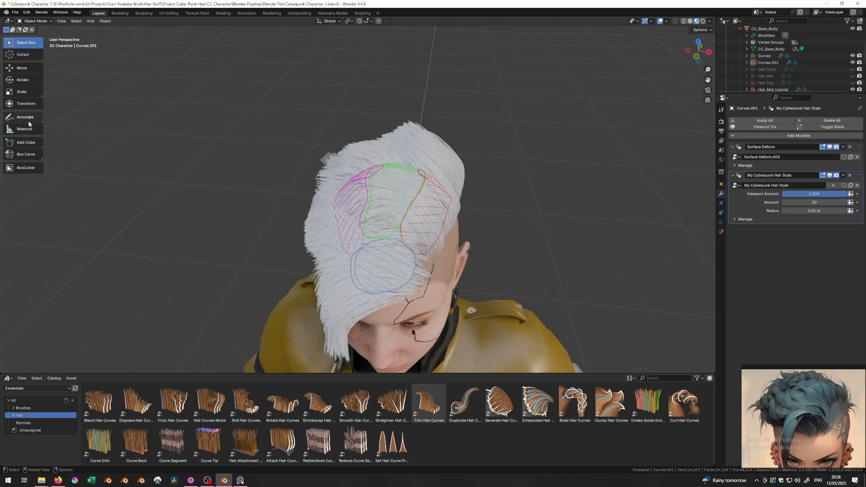
- Hide all four annotation layers, then go back to the box select tool
left_click(22, 118)
left_click(68, 30)
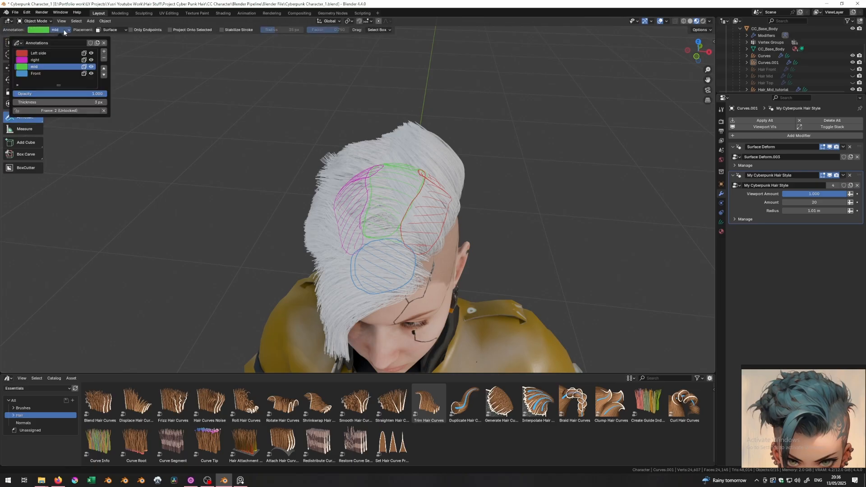
left_click_drag(91, 52, 91, 76)
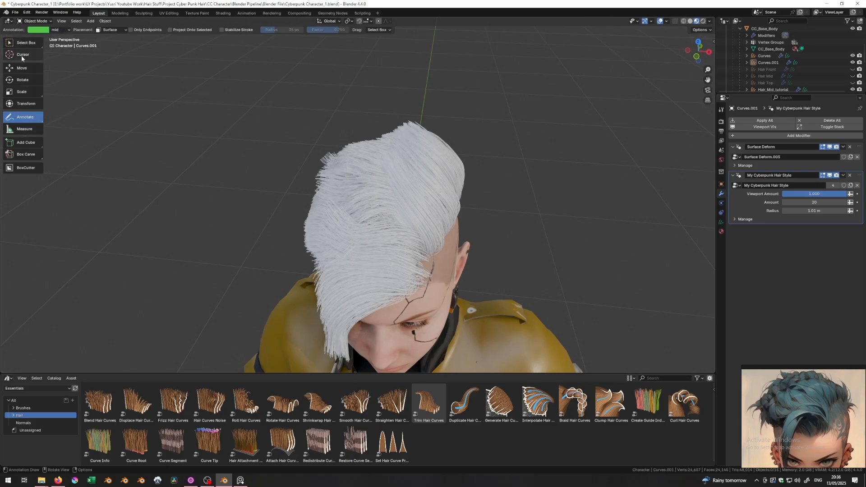
left_click(28, 43)
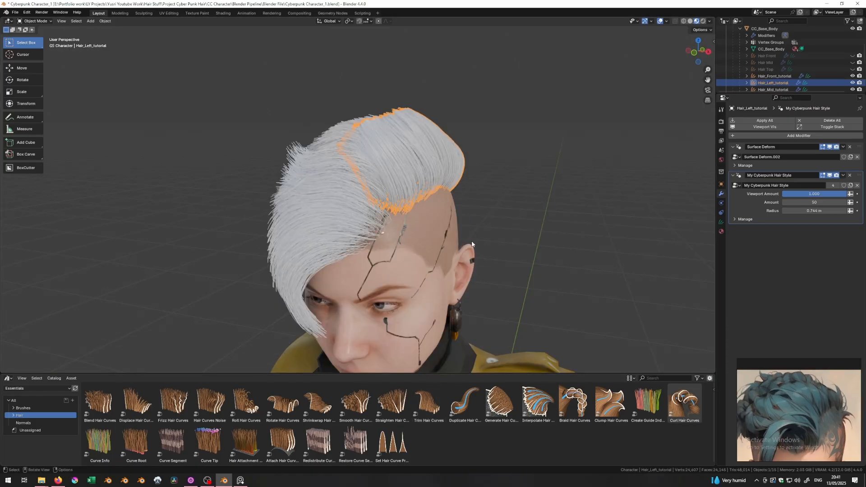
- Orbit around the head and pan over the reference hairstyle picture to compare
middle_click_drag(472, 244, 546, 251)
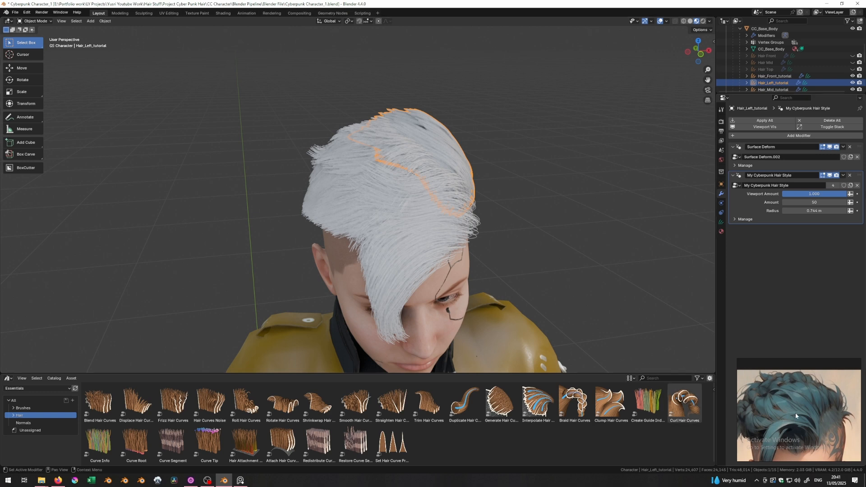
middle_click_drag(519, 252, 420, 229)
middle_click_drag(358, 205, 419, 226)
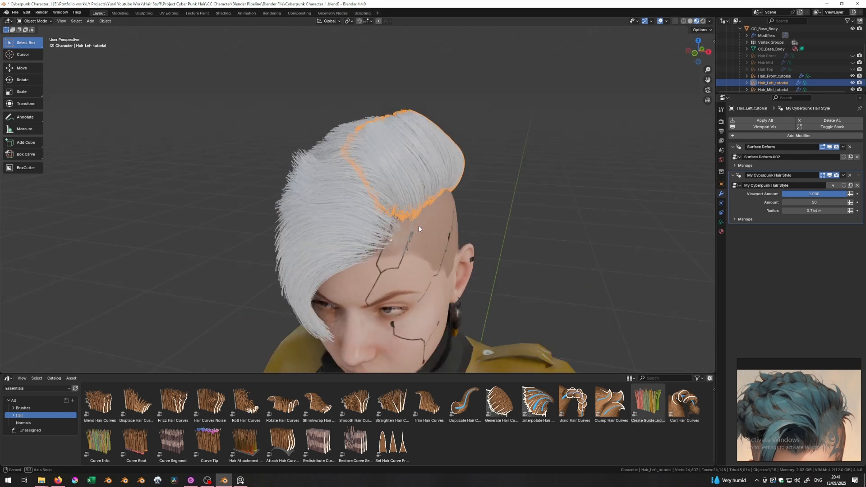
scroll(811, 419, "up", 2)
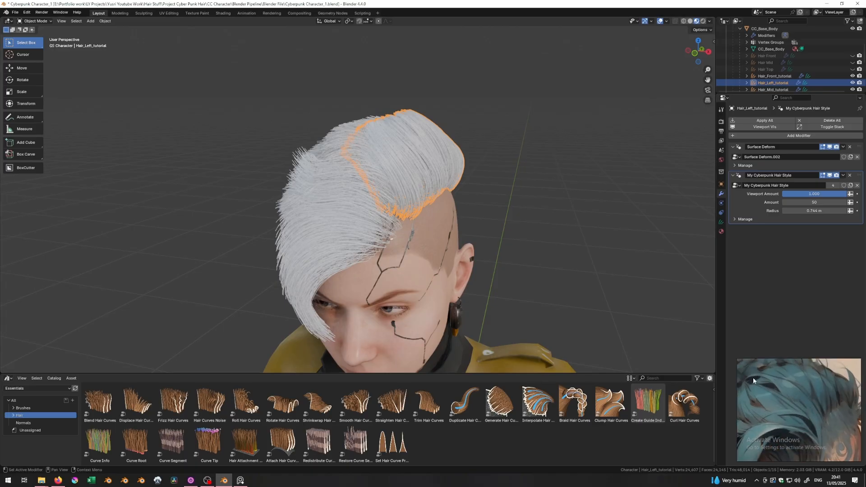
middle_click_drag(752, 378, 798, 411)
scroll(835, 396, "up", 2)
scroll(835, 401, "down", 6)
scroll(836, 405, "up", 1)
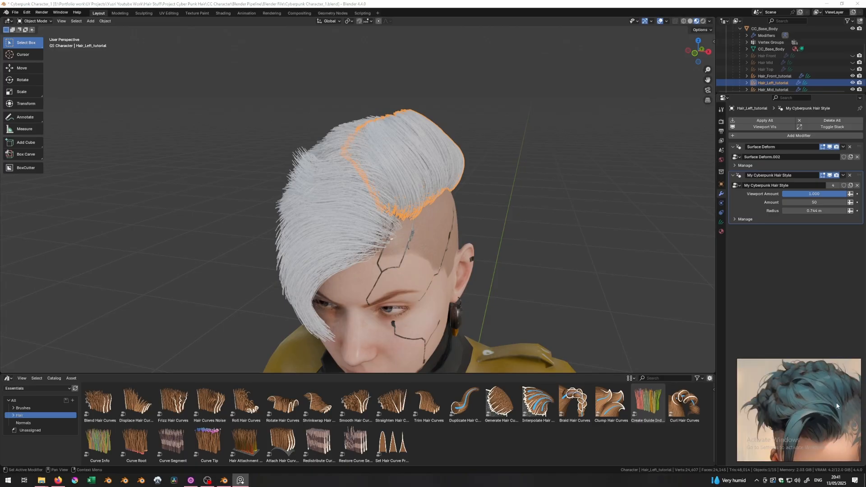
scroll(836, 405, "up", 4)
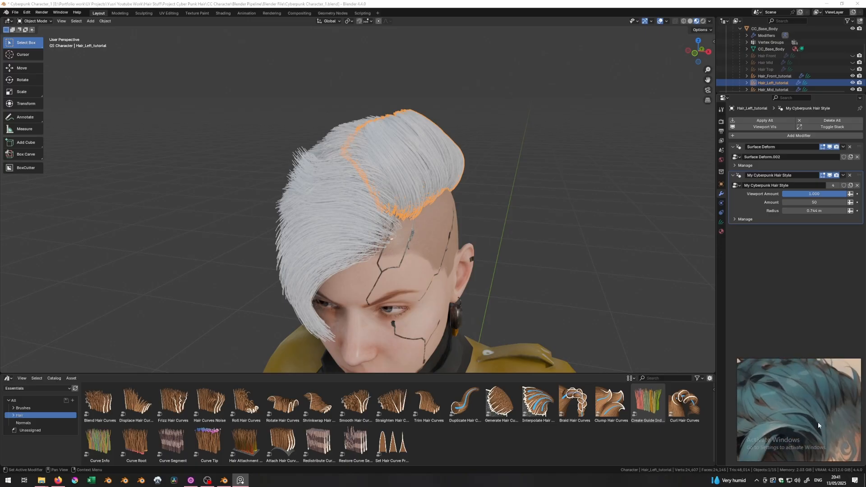
middle_click_drag(778, 409, 807, 423)
middle_click_drag(816, 373, 778, 398)
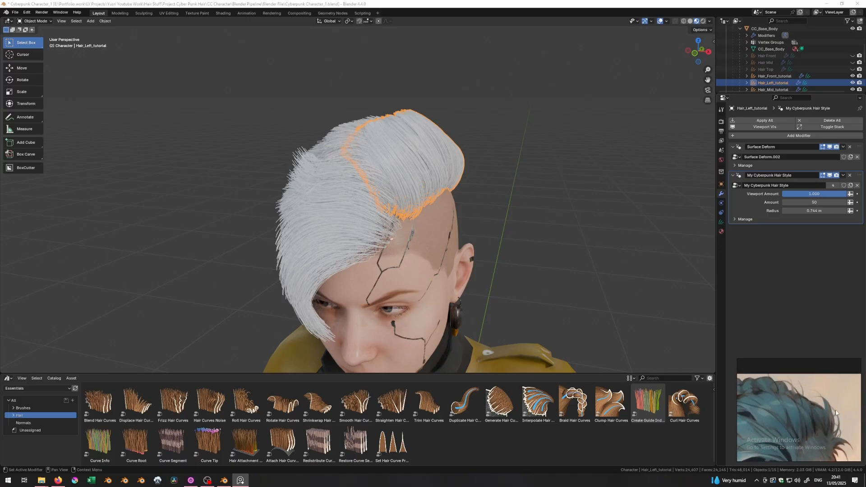
scroll(781, 384, "down", 2)
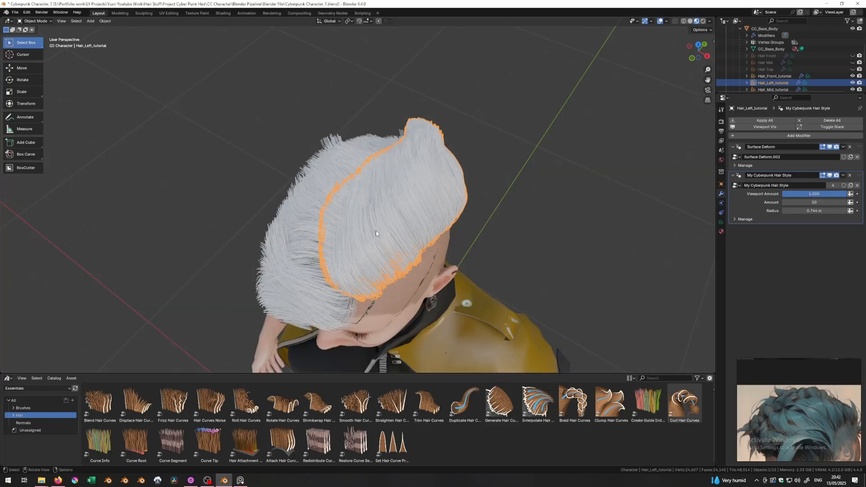
- Orbit the head from the top view down to the face to inspect the hair
middle_click_drag(375, 231, 358, 191)
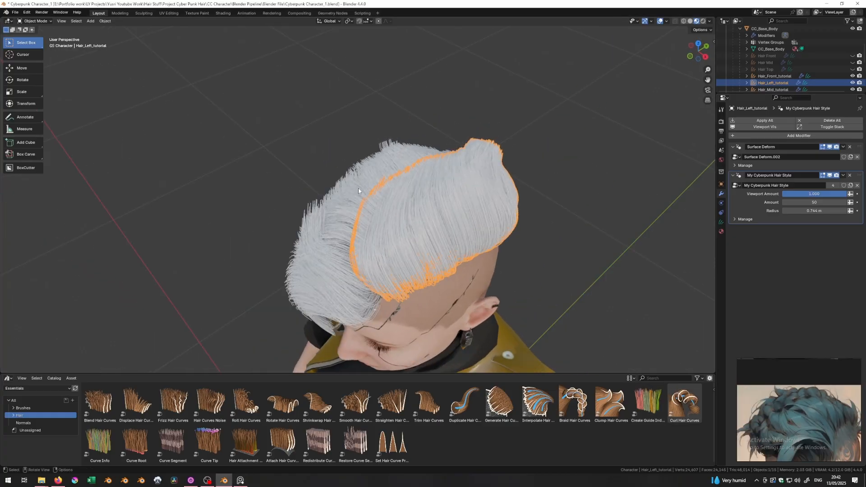
middle_click_drag(389, 290, 371, 224)
middle_click_drag(380, 257, 586, 351)
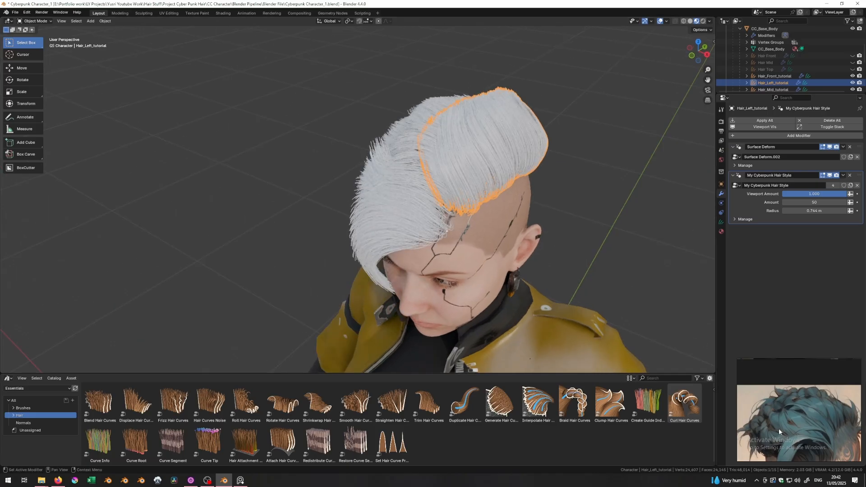
middle_click_drag(518, 271, 467, 221)
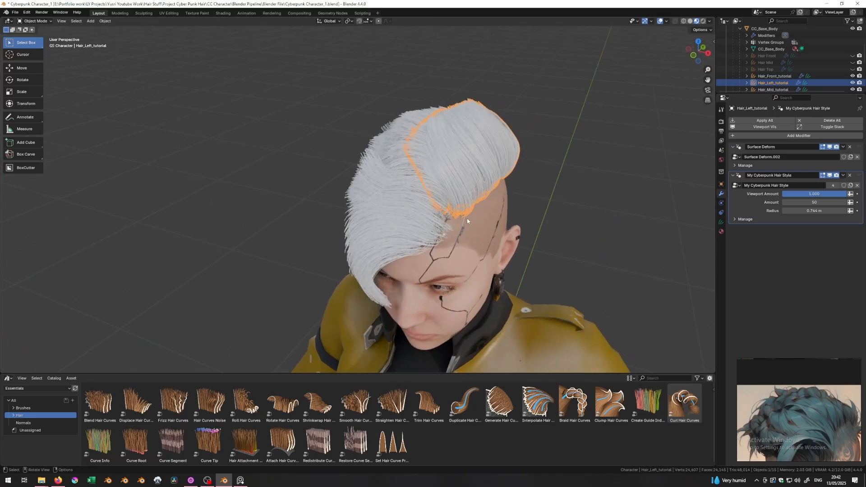
- Open the Geometry Nodes workspace showing the hair style's node tree
left_click(328, 14)
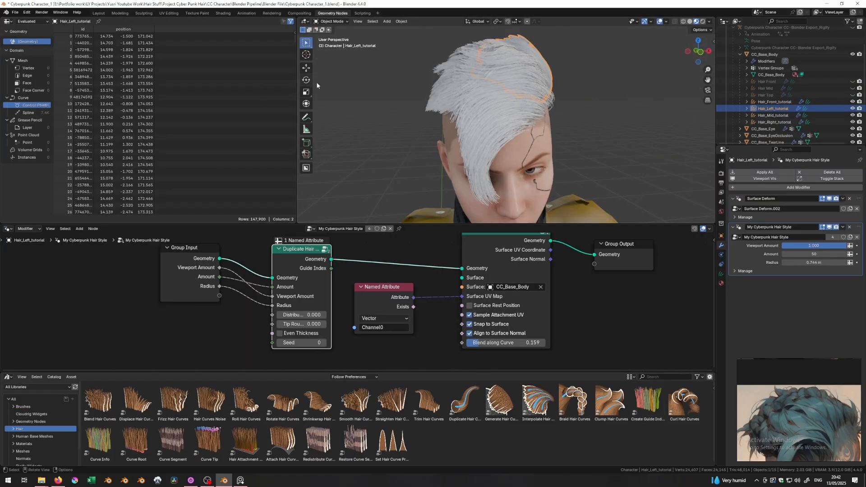
middle_click_drag(520, 135, 435, 184)
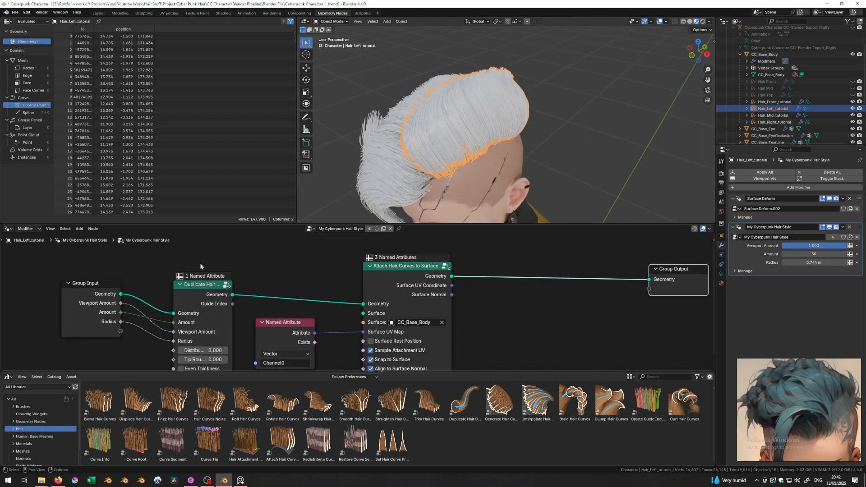
scroll(385, 178, "down", 2)
middle_click_drag(384, 178, 399, 150)
middle_click_drag(476, 327, 453, 345)
- Move Group Output to the right and add a Clump Hair Curves node
key("g")
left_click(679, 283)
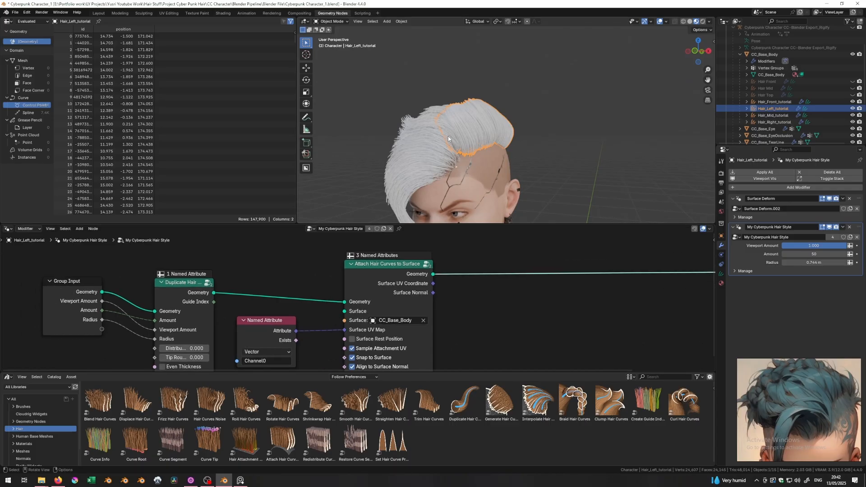
middle_click_drag(448, 136, 477, 156)
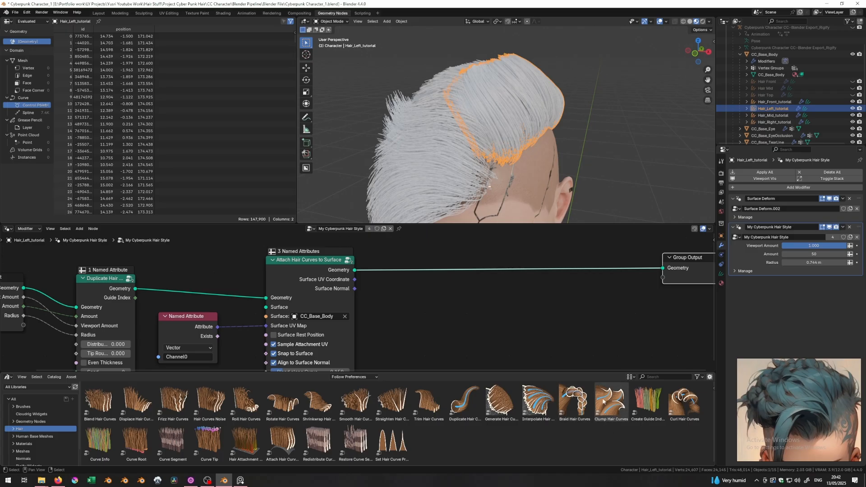
left_click_drag(613, 411, 444, 298)
- Insert Clump Hair Curves before Group Output and mute it on and off to compare
scroll(500, 290, "down", 2)
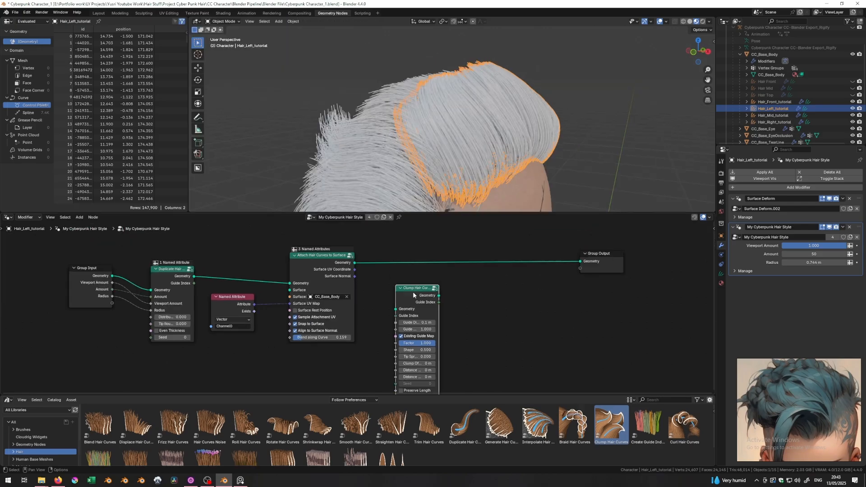
left_click_drag(413, 291, 412, 255)
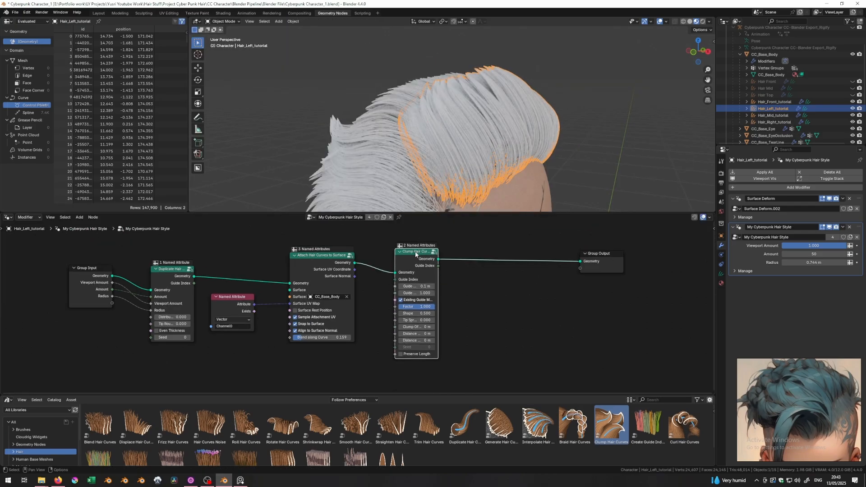
key("ctrl+m")
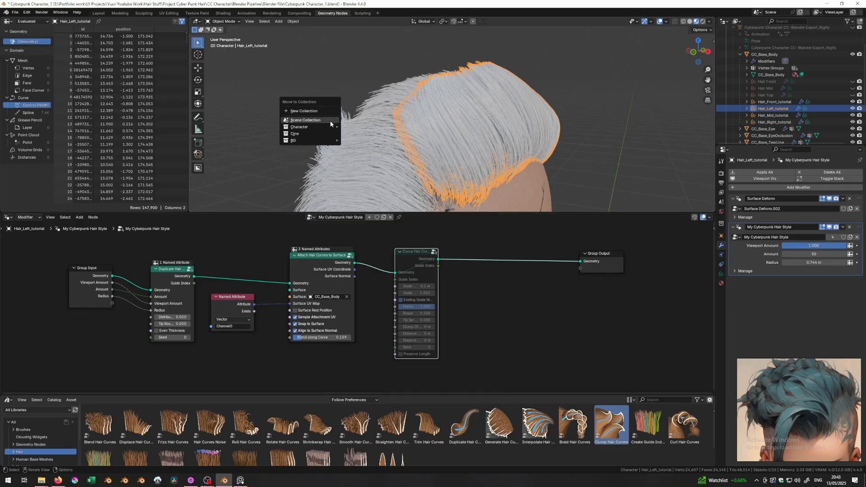
key("m")
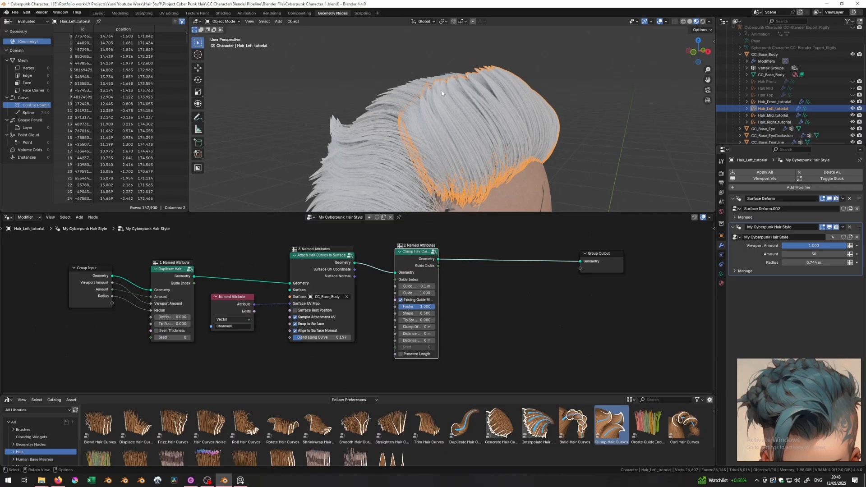
key("m")
key("m")
key("m")
key("m")
- Widen the Clump Hair Curves node to show its labels and test the Factor slider
scroll(411, 271, "up", 2)
middle_click_drag(409, 272, 387, 290)
left_click_drag(454, 280, 503, 284)
scroll(631, 373, "down", 1)
middle_click_drag(631, 373, 558, 345)
mouse_move(453, 303)
left_mouse_down()
mouse_move(376, 303)
mouse_move(460, 303)
mouse_move(369, 300)
mouse_move(463, 302)
left_mouse_up()
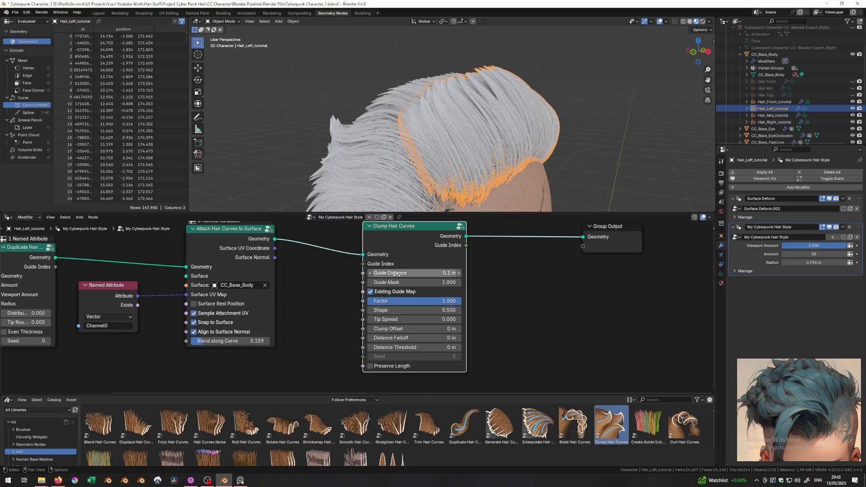
- Uncheck Existing Guide Map and raise Guide Distance to form larger spiky clumps
middle_click_drag(479, 170, 465, 93)
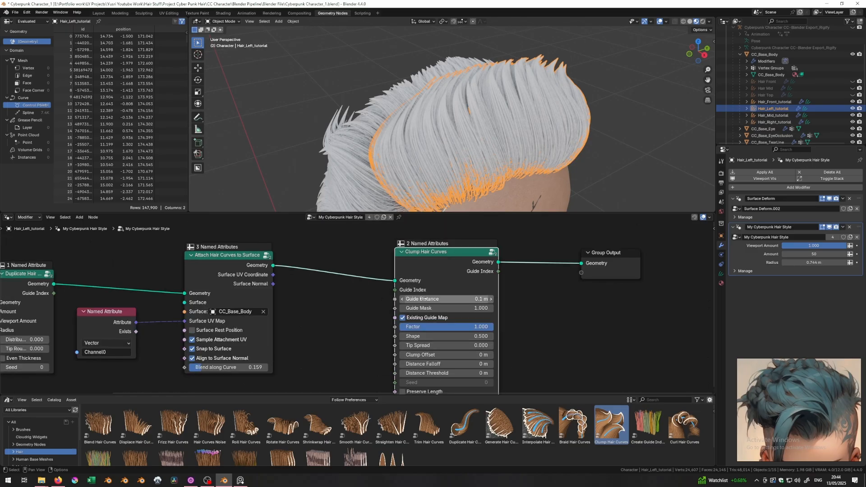
left_click(402, 319)
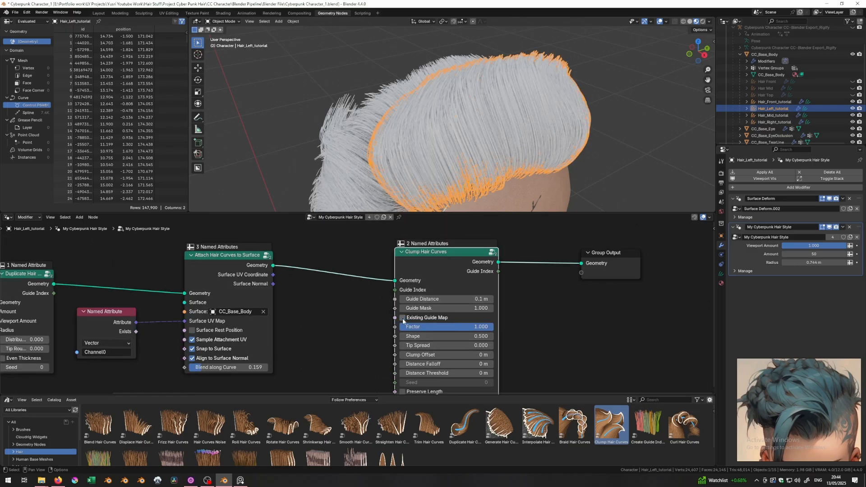
middle_click_drag(360, 159, 383, 203)
left_click_drag(429, 299, 487, 299)
middle_click_drag(480, 177, 496, 145)
scroll(382, 169, "down", 5)
left_click(381, 169)
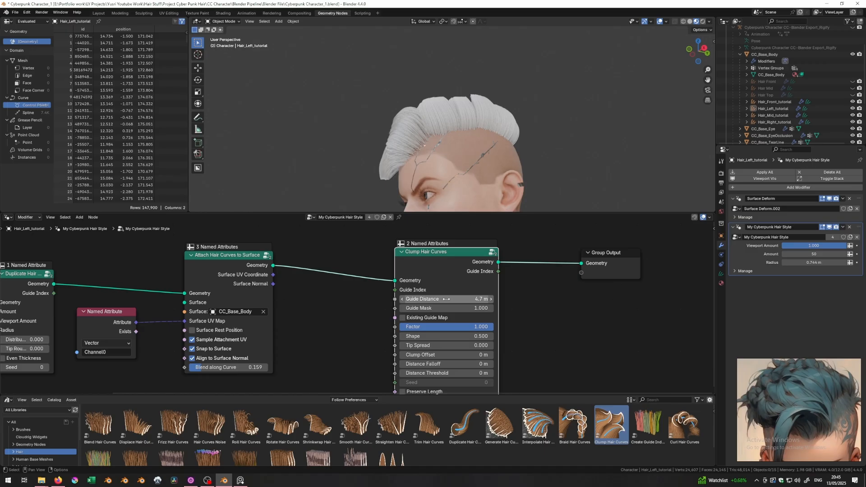
middle_click_drag(479, 152, 478, 148)
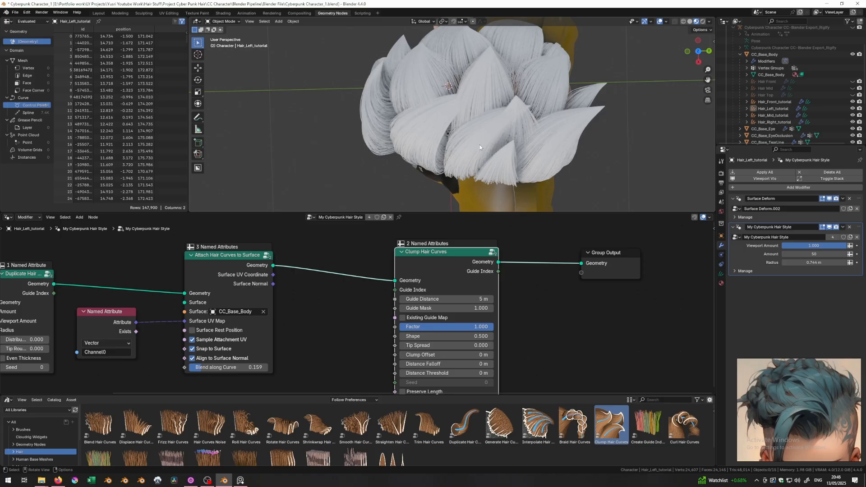
- Set Guide Distance to 1 m, then nudge it up to 1.24 m
left_click_drag(417, 288, 411, 278)
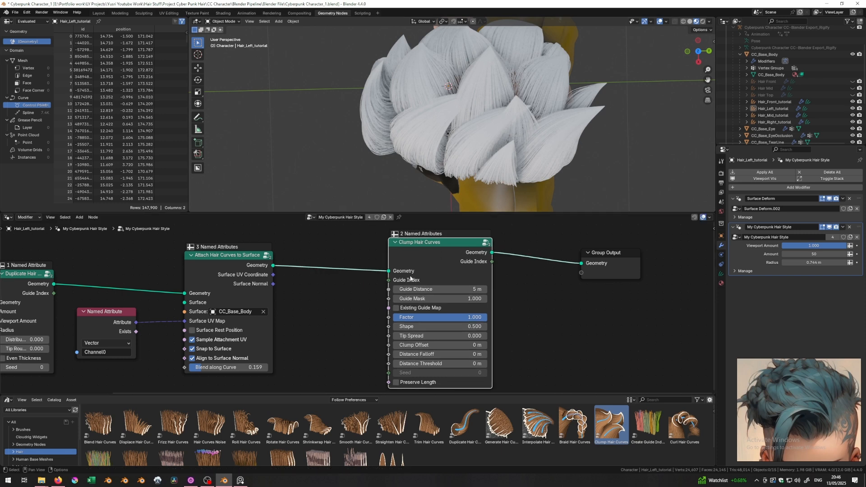
middle_click_drag(222, 143, 319, 91)
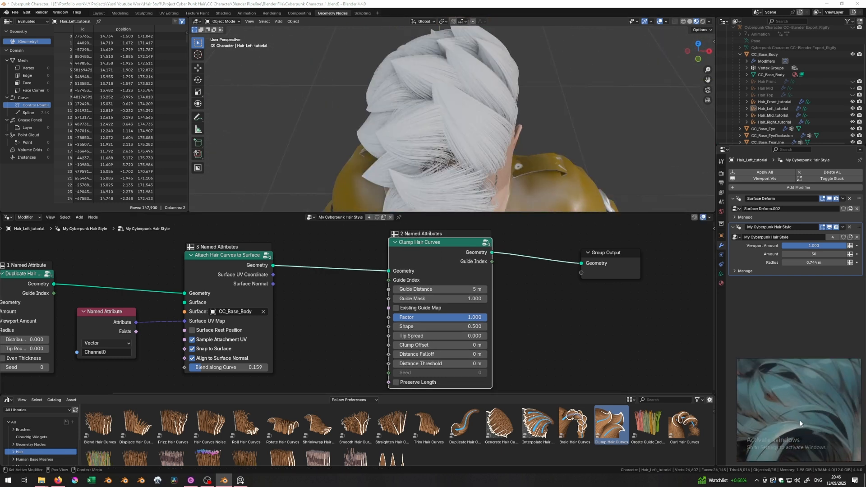
middle_click_drag(449, 142, 445, 285)
left_click(445, 287)
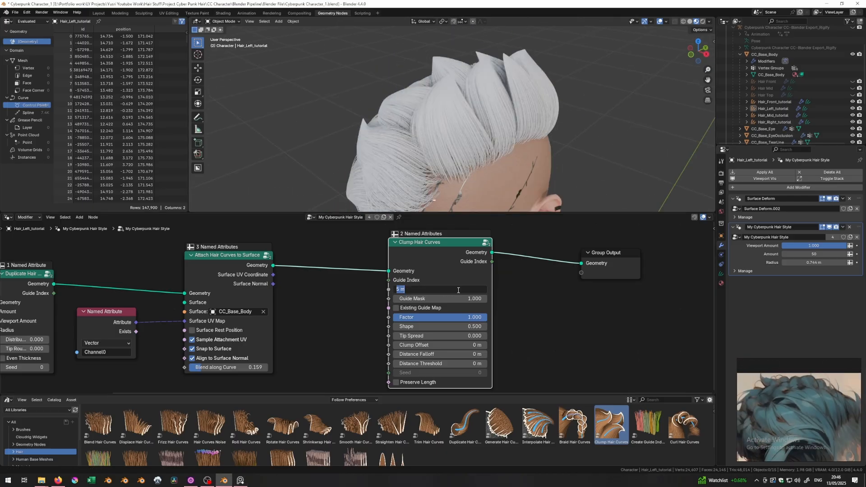
type("1")
key("Return")
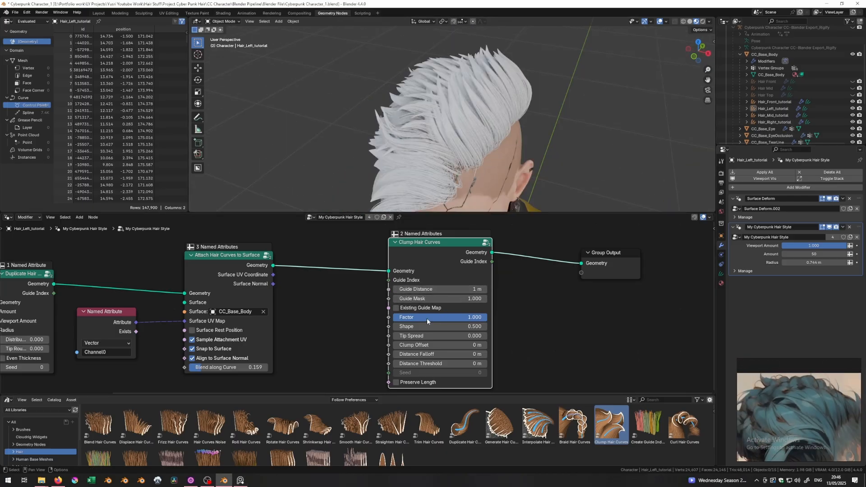
left_click_drag(445, 288, 461, 288)
middle_click_drag(462, 110, 407, 130)
scroll(407, 130, "up", 4)
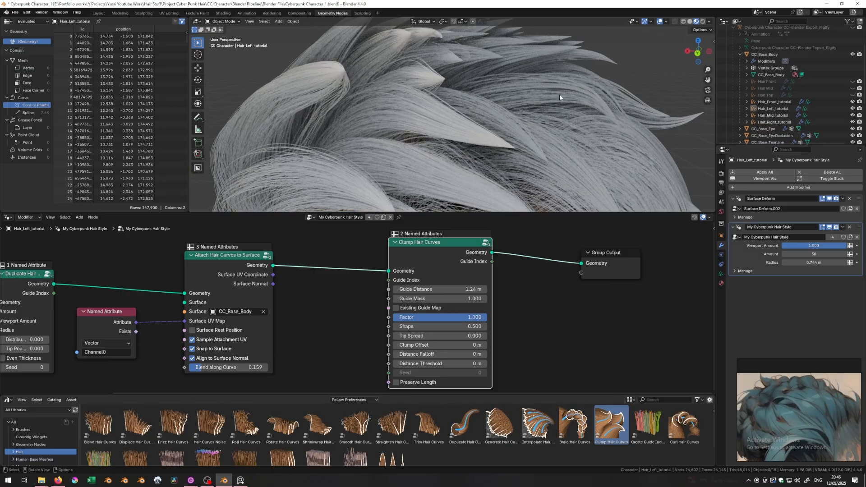
middle_click_drag(370, 81, 390, 151)
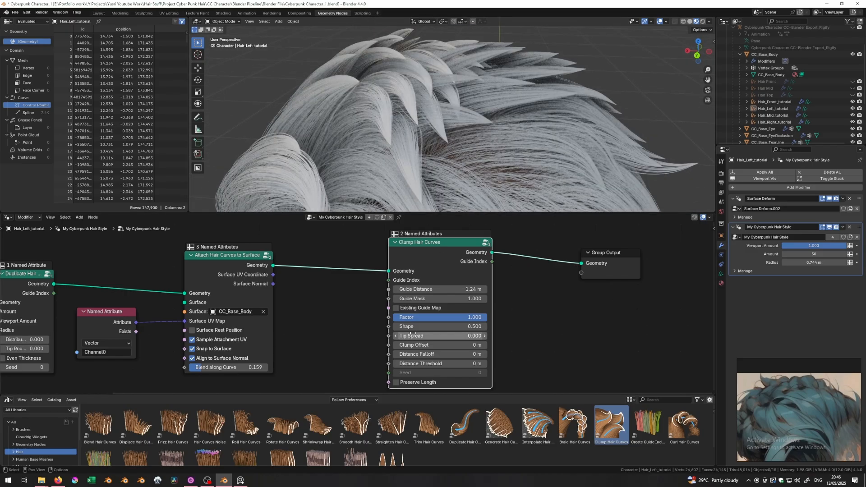
- Adjust the clump Tip Spread value, trying settings around 0.14 and 0.12
left_click_drag(410, 336, 436, 335)
middle_click_drag(469, 104, 439, 127)
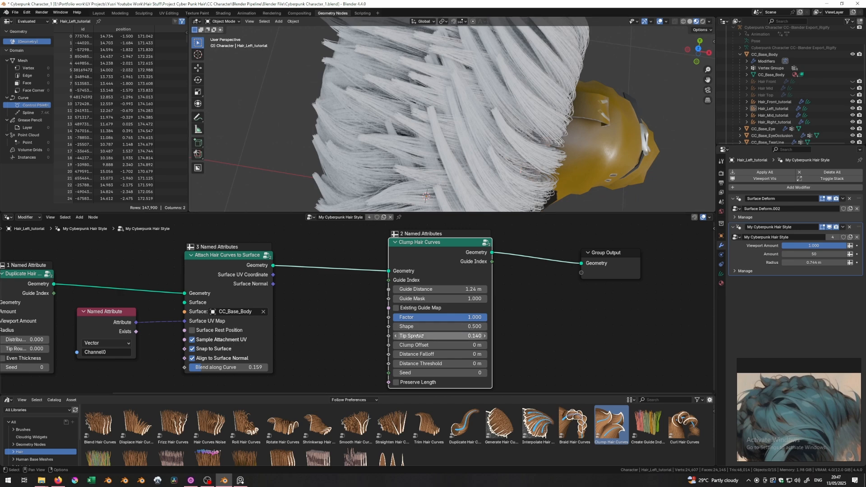
left_click_drag(415, 336, 675, 329)
scroll(480, 167, "up", 3)
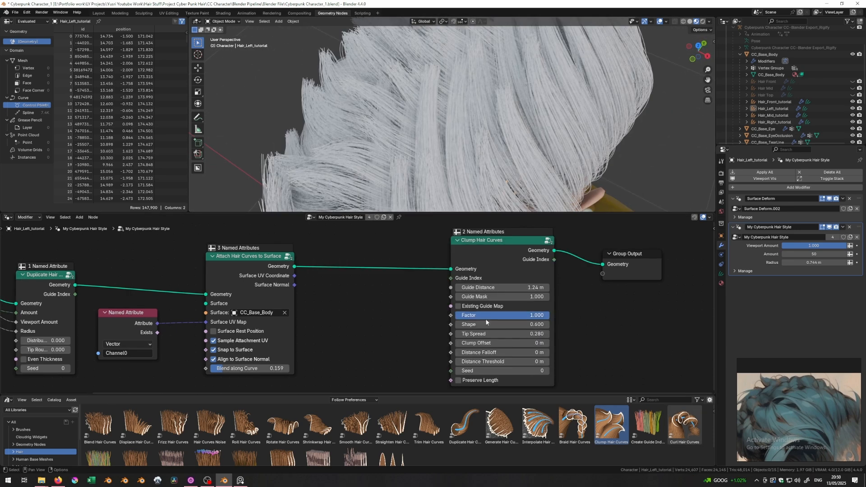
middle_click_drag(438, 209, 456, 139)
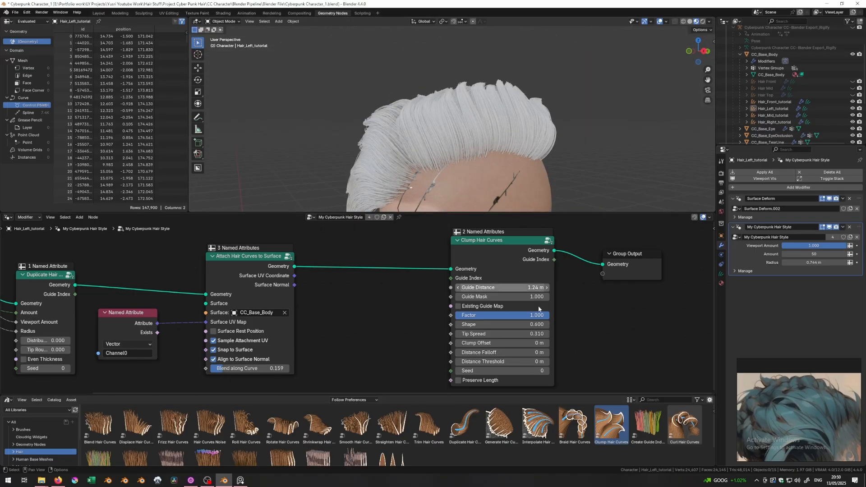
- Experiment with Clump Offset and settle it at 0.14 m
left_click_drag(498, 247, 391, 253)
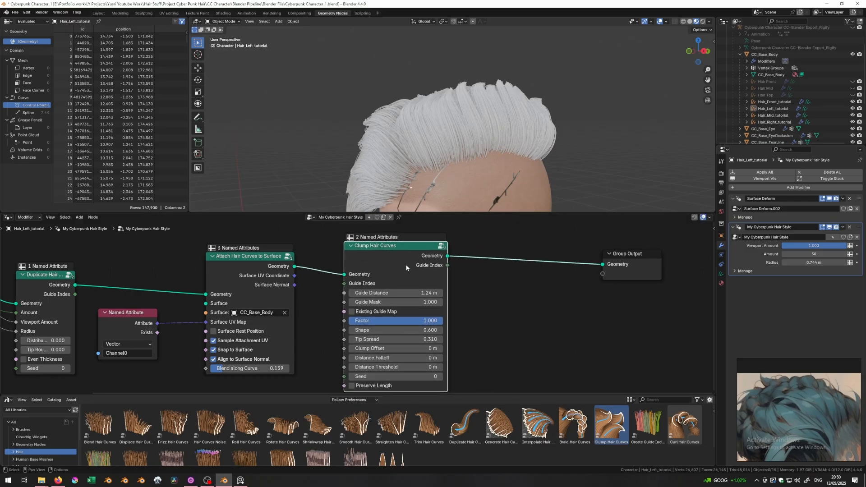
left_click_drag(375, 349, 431, 349)
scroll(340, 163, "down", 3)
middle_click_drag(340, 163, 411, 207)
scroll(403, 156, "up", 4)
scroll(403, 153, "down", 4)
scroll(439, 158, "up", 4)
left_click_drag(388, 349, 403, 348)
middle_click_drag(464, 198, 511, 124)
left_click_drag(380, 348, 382, 348)
left_click(382, 348)
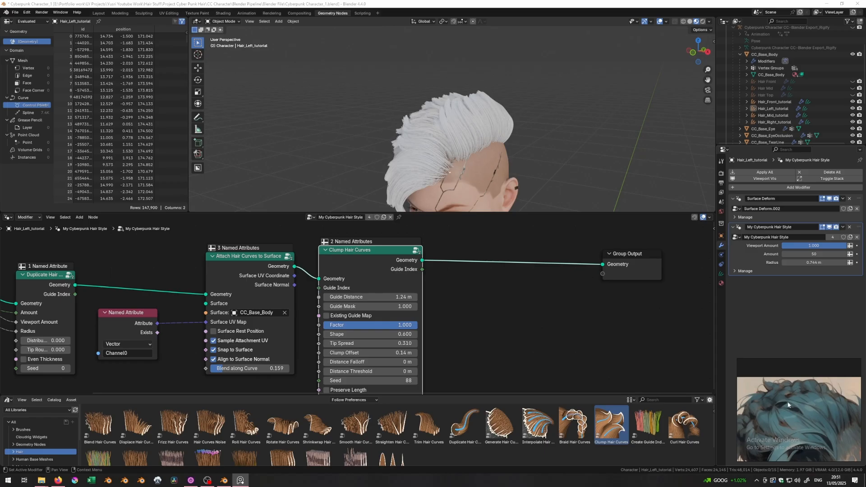
- Move Group Output right and add a Roll Hair Curves node
middle_click_drag(469, 153, 460, 135)
middle_click_drag(495, 305, 434, 299)
left_click_drag(570, 269, 660, 266)
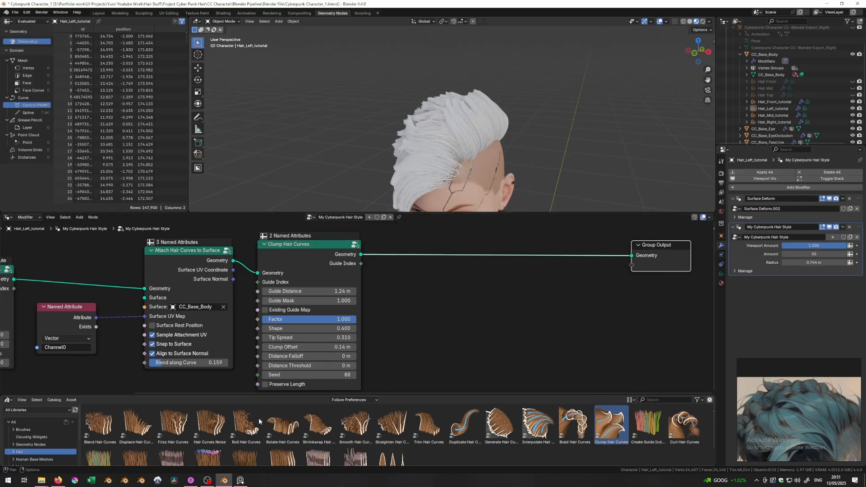
left_click_drag(240, 431, 456, 291)
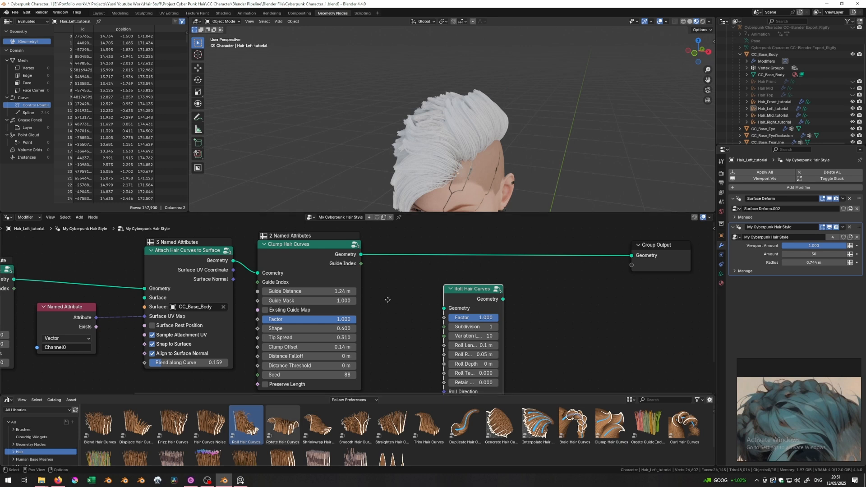
- Insert Roll Hair Curves between the clump node and Group Output
middle_click_drag(389, 299, 415, 270)
scroll(433, 277, "down", 2)
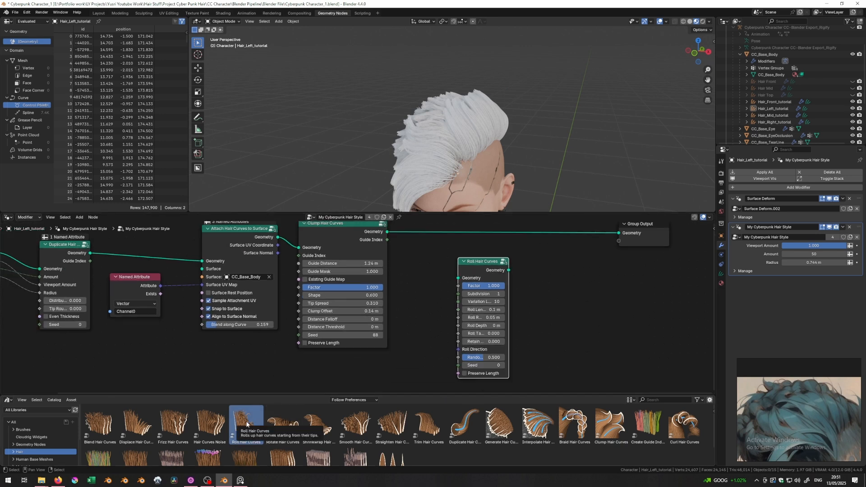
left_click_drag(471, 260, 431, 254)
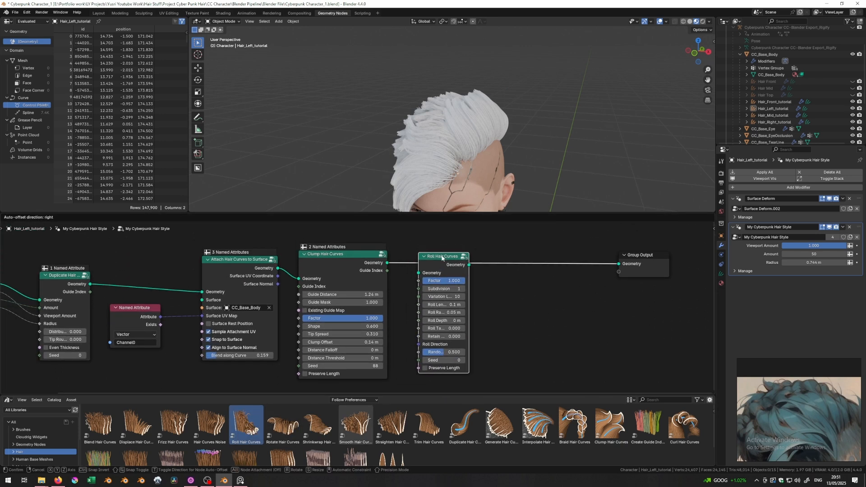
scroll(482, 244, "up", 1)
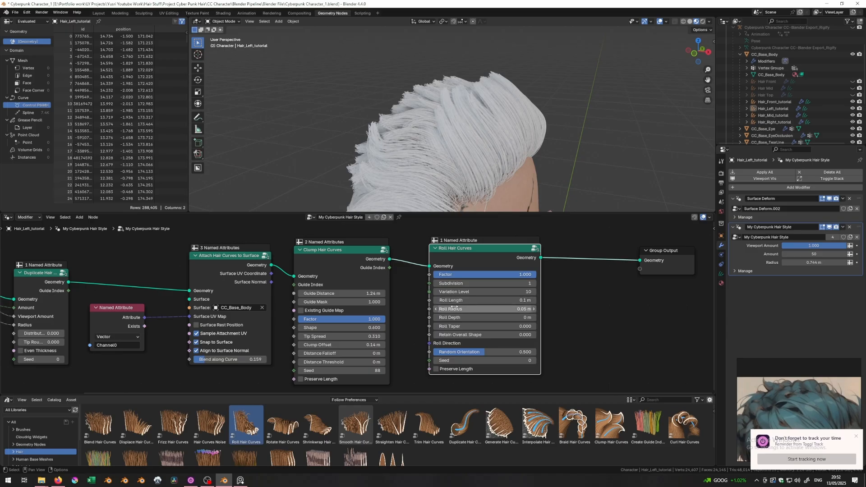
middle_click_drag(436, 159, 449, 172)
scroll(470, 138, "up", 2)
middle_click_drag(469, 138, 443, 137)
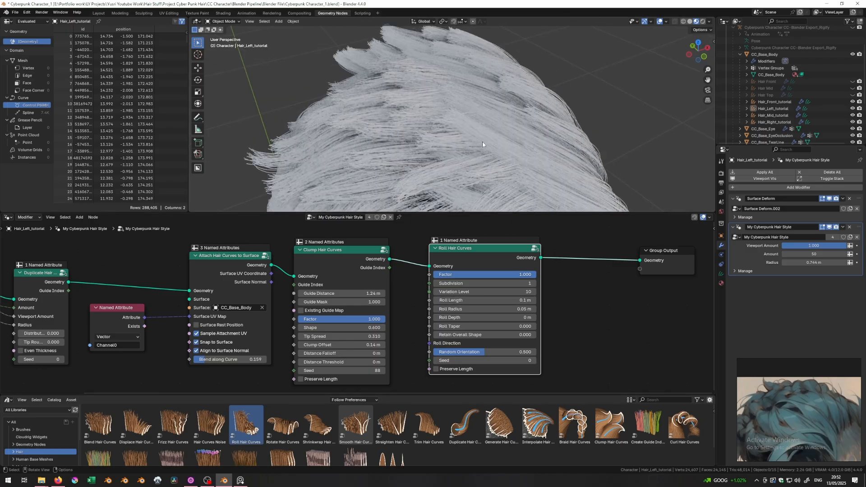
middle_click_drag(483, 144, 450, 125)
middle_click_drag(502, 175, 424, 168)
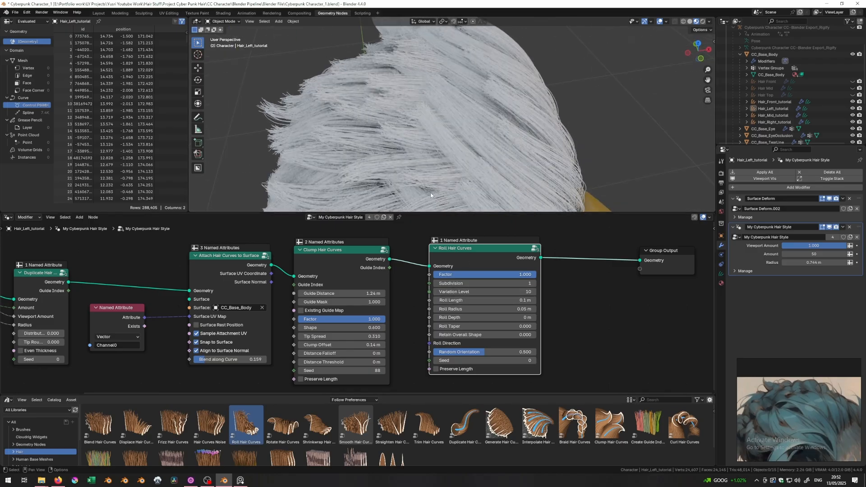
scroll(404, 135, "up", 2)
- Compare the roll effect on and off, then set Roll Length 0.44 m and Roll Radius 2.95 m
key("m")
key("m")
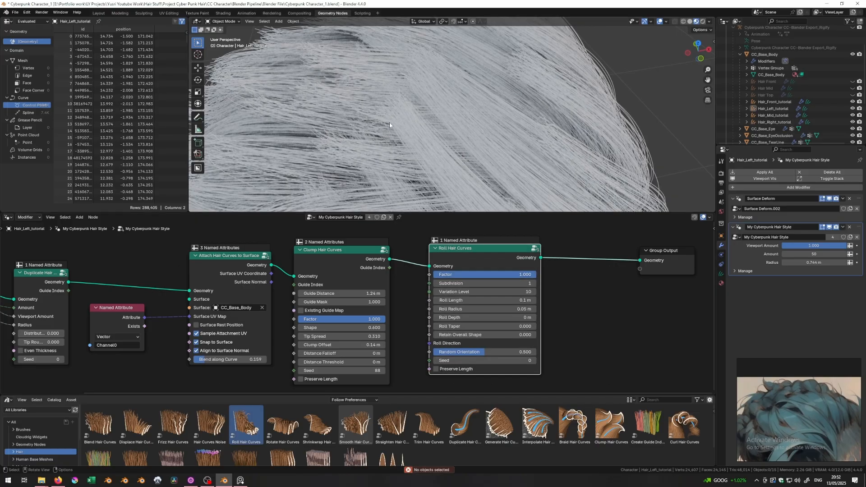
scroll(359, 150, "down", 3)
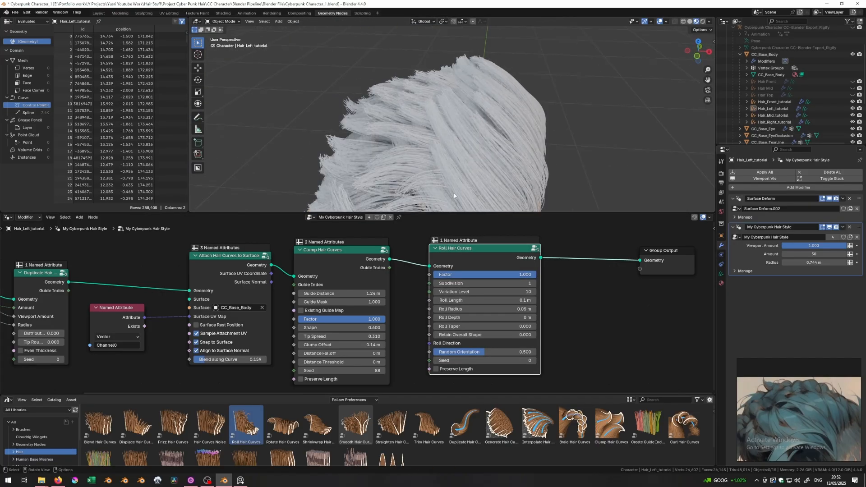
left_click_drag(484, 300, 538, 300)
middle_click_drag(409, 178, 522, 182)
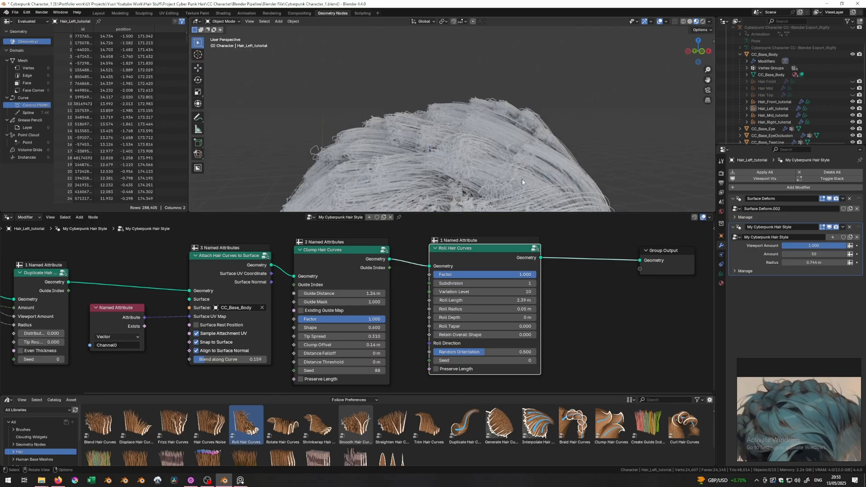
left_click(467, 308)
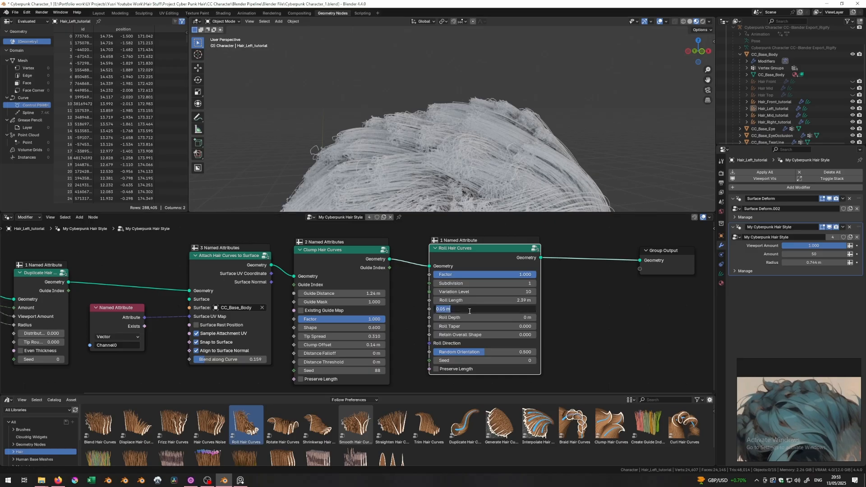
type("2.95")
key("Return")
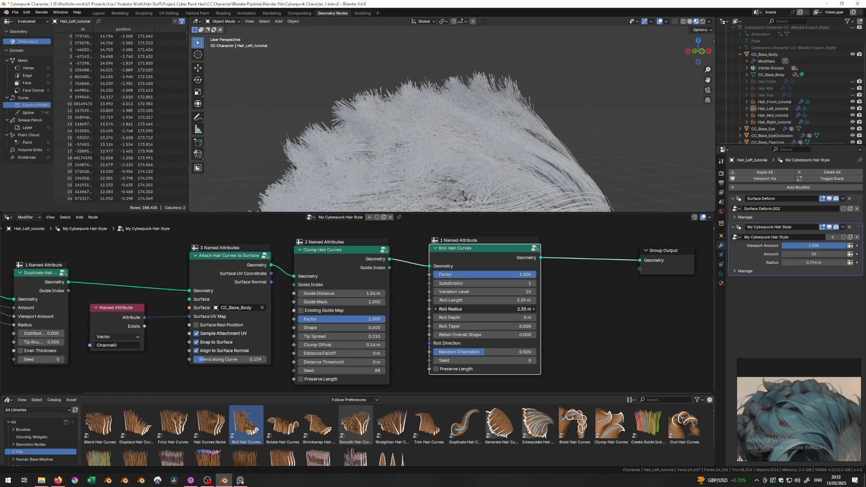
- Enlarge Roll Radius to 5.75 m and set Roll Length to 1.49 m
scroll(464, 126, "down", 3)
mouse_move(464, 127)
middle_mouse_down()
mouse_move(477, 168)
mouse_move(460, 131)
middle_mouse_up()
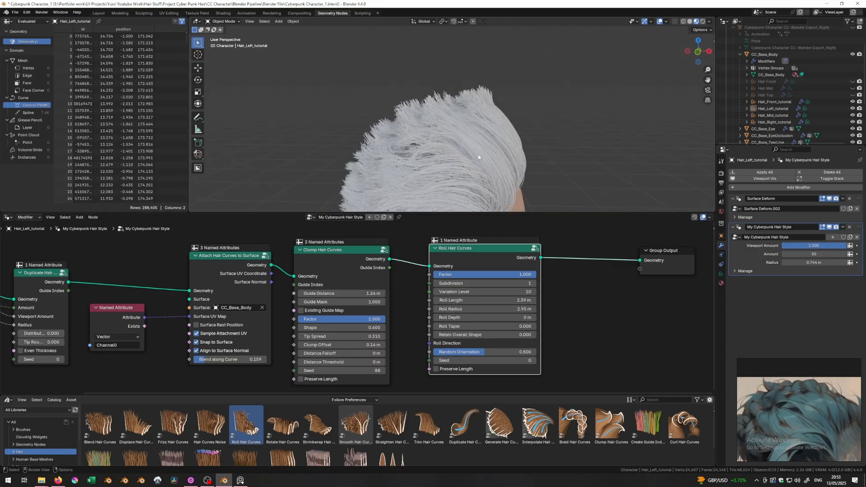
mouse_move(466, 309)
left_mouse_down()
mouse_move(507, 309)
mouse_move(408, 309)
mouse_move(479, 309)
left_mouse_up()
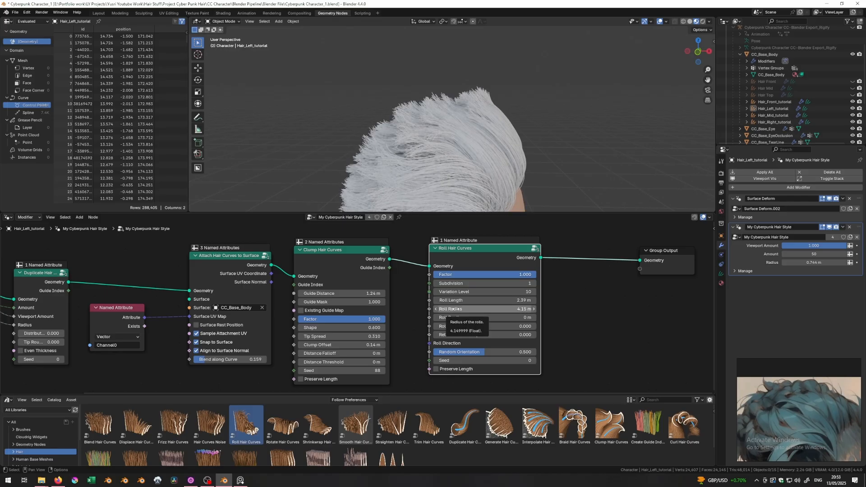
mouse_move(451, 149)
middle_mouse_down()
mouse_move(496, 131)
mouse_move(442, 151)
mouse_move(451, 155)
middle_mouse_up()
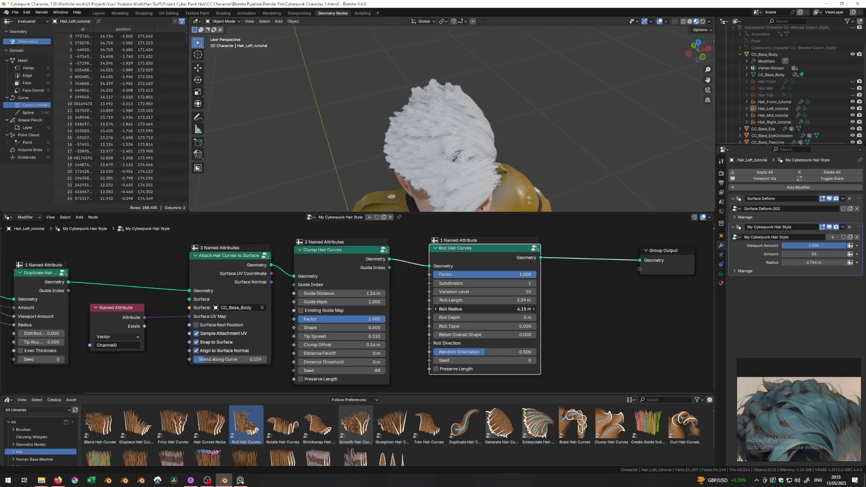
left_click_drag(469, 309, 514, 300)
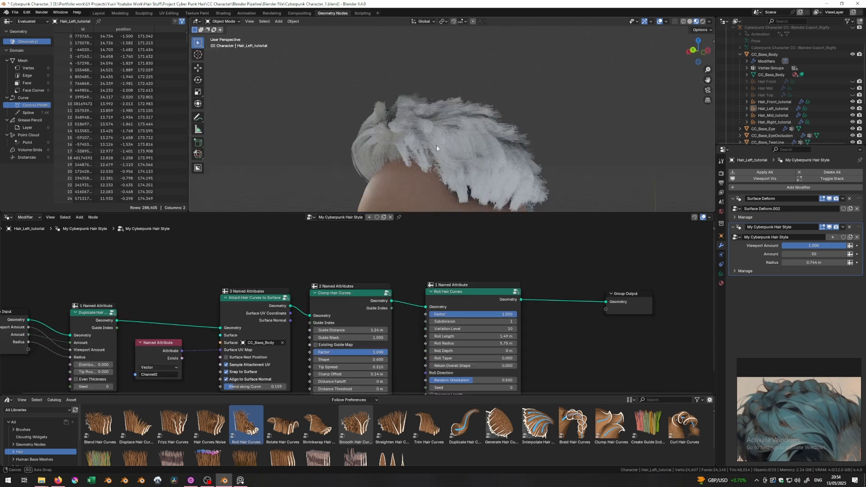
middle_click_drag(436, 145, 408, 154)
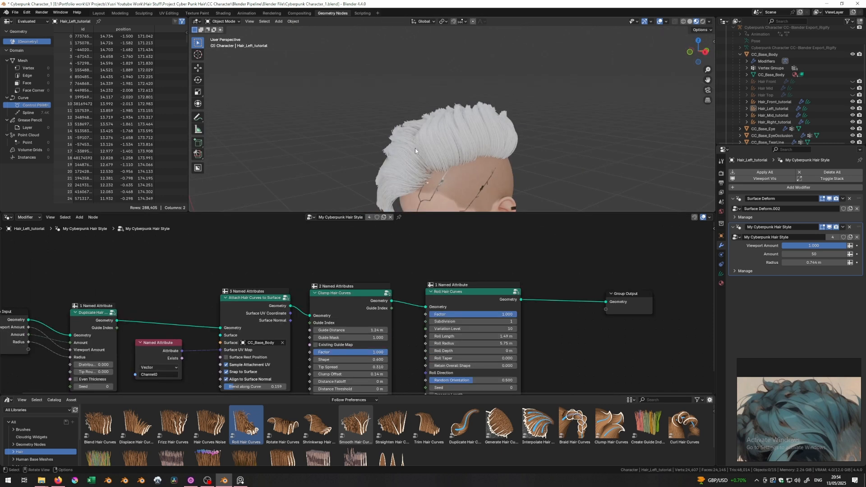
- Reframe the node graph and spread out Group Input and Duplicate Hair Curves
scroll(316, 271, "down", 1)
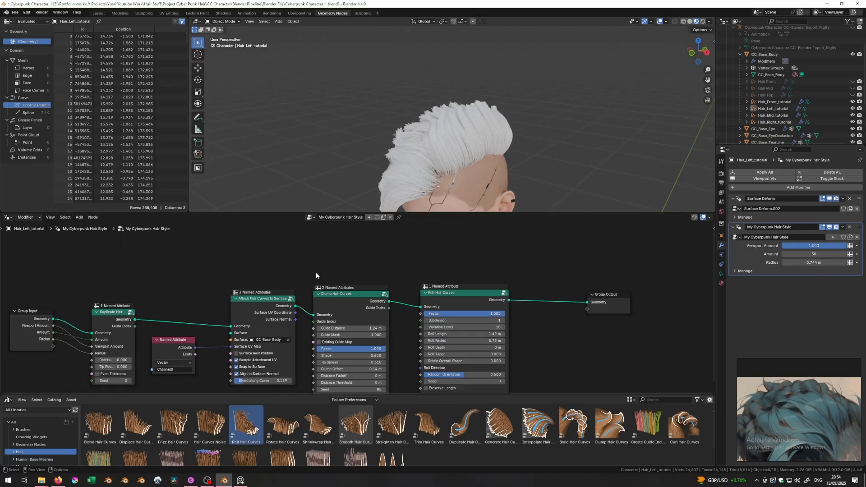
middle_click_drag(316, 272, 395, 258)
middle_click_drag(487, 242, 448, 266)
middle_click_drag(387, 284, 445, 252)
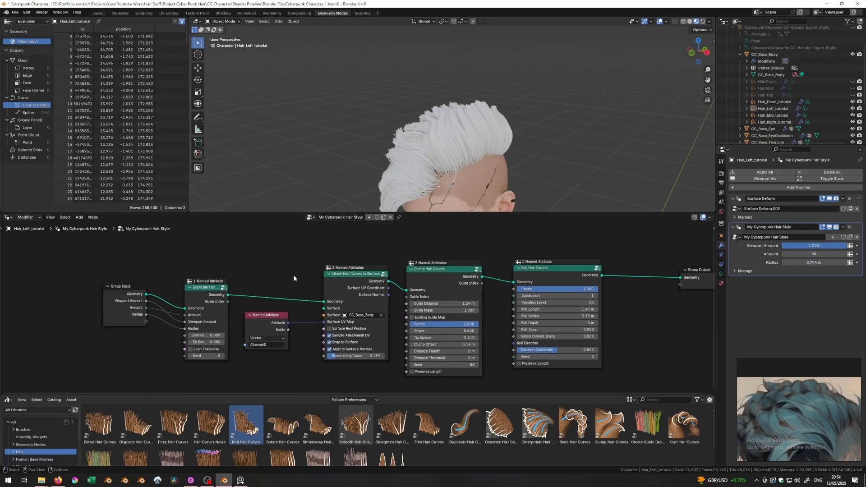
mouse_move(206, 294)
left_mouse_down()
mouse_move(199, 274)
mouse_move(207, 281)
left_mouse_up()
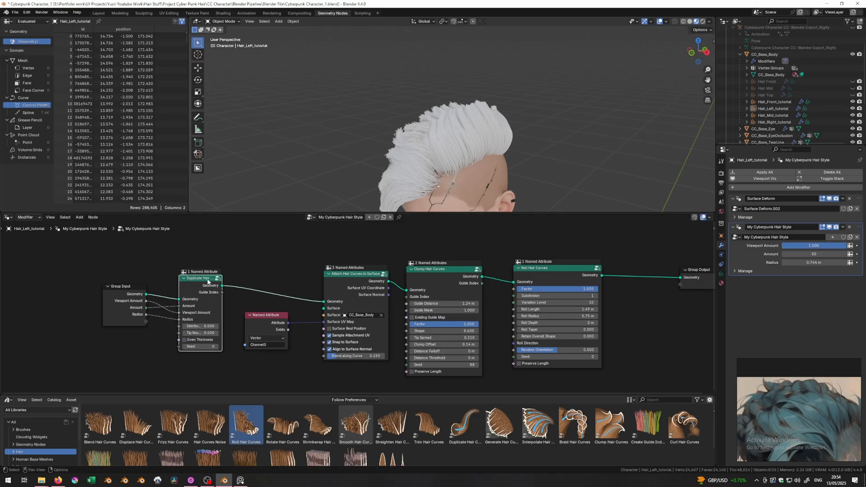
middle_click_drag(334, 283, 323, 279)
left_click(421, 275)
left_click(531, 276)
left_click_drag(111, 286, 42, 287)
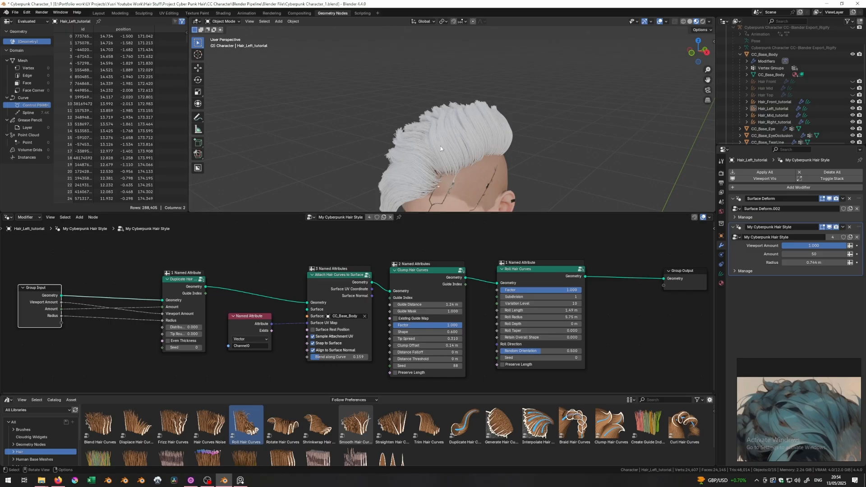
middle_click_drag(443, 145, 481, 152)
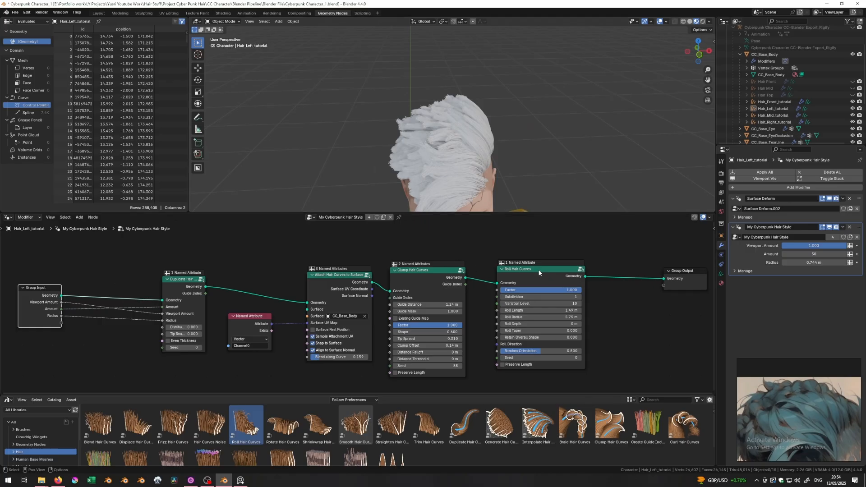
- Test Roll Hair Curves before Duplicate Hair Curves, then return it after Clump Hair Curves
left_click_drag(535, 272, 124, 241)
middle_click_drag(255, 269, 385, 298)
middle_click_drag(456, 147, 491, 142)
scroll(434, 145, "up", 3)
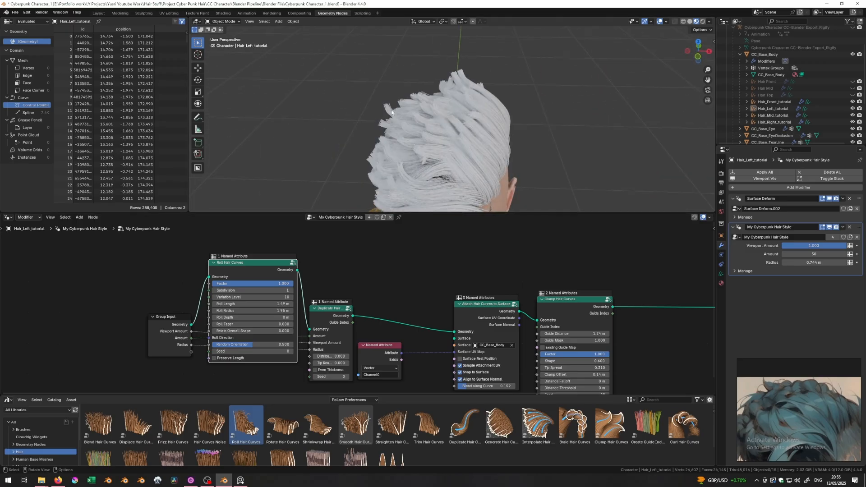
middle_click_drag(482, 115, 441, 168)
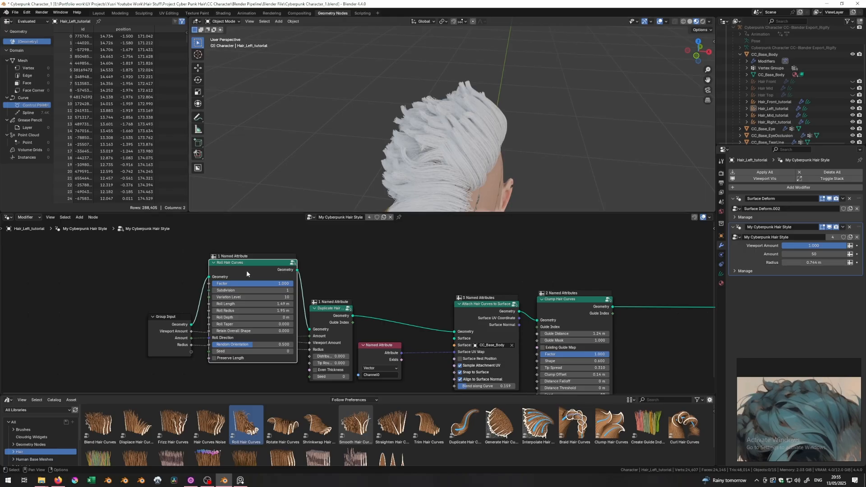
left_click_drag(247, 270, 683, 309, "alt")
middle_click_drag(683, 309, 572, 284)
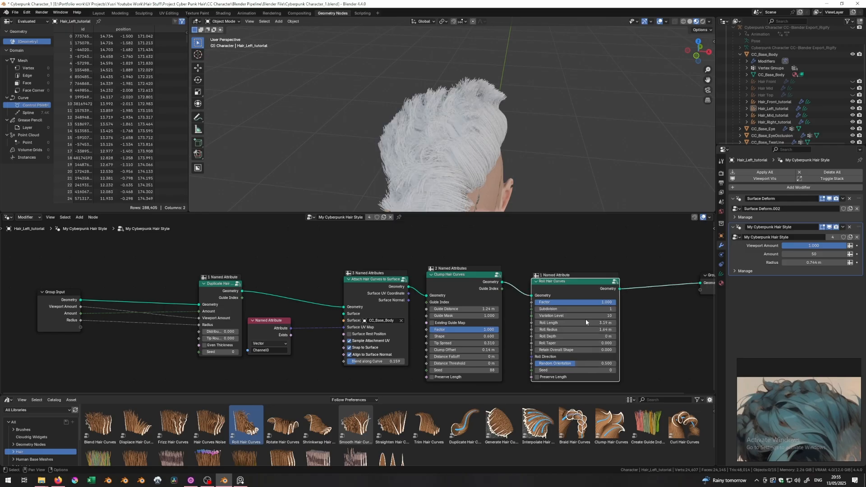
- Insert Roll Hair Curves before Duplicate Hair Curves and inspect the rolled hair around the head
middle_click_drag(444, 99, 505, 122)
left_click_drag(551, 280, 113, 276, "alt")
scroll(235, 260, "down", 3)
scroll(447, 138, "down", 4)
middle_click_drag(447, 138, 527, 135)
left_click_drag(459, 247, 268, 356)
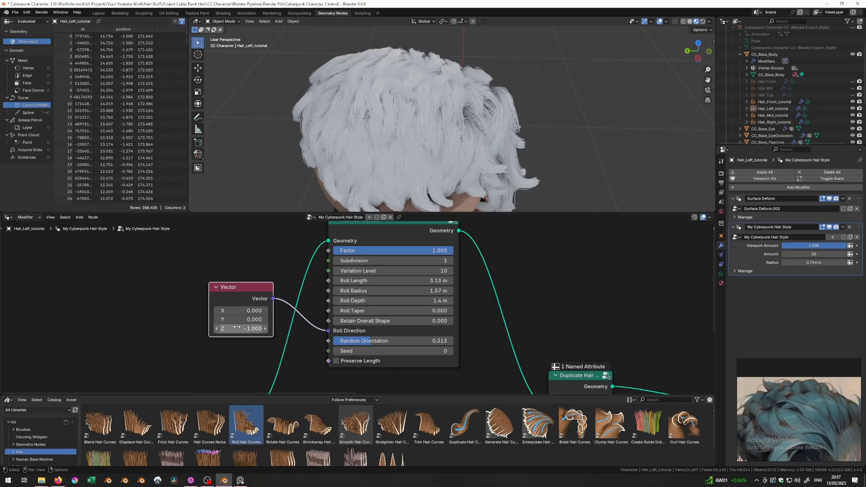
middle_click_drag(422, 183, 492, 131)
- Set the roll Random Orientation to 0.230 and check the larger rolls from several angles
mouse_move(370, 342)
left_mouse_down()
mouse_move(330, 341)
mouse_move(361, 341)
left_mouse_up()
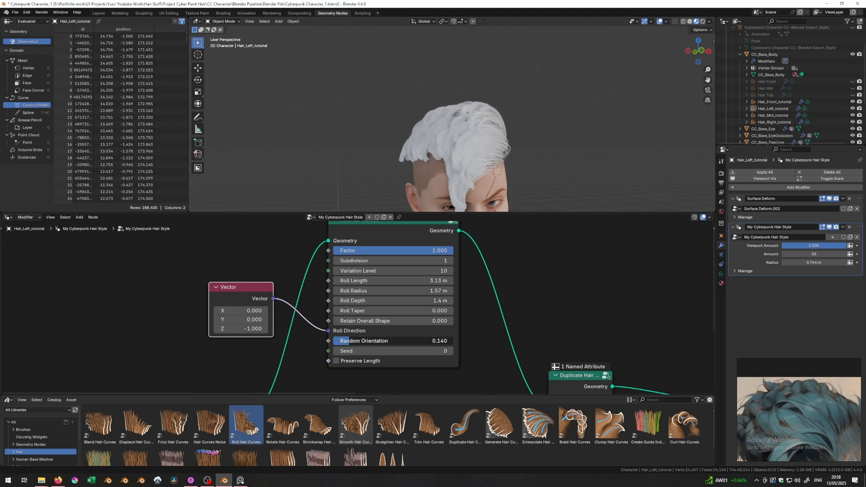
left_click_drag(357, 341, 361, 342)
mouse_move(380, 133)
middle_mouse_down()
mouse_move(467, 148)
mouse_move(454, 133)
mouse_move(387, 146)
middle_mouse_up()
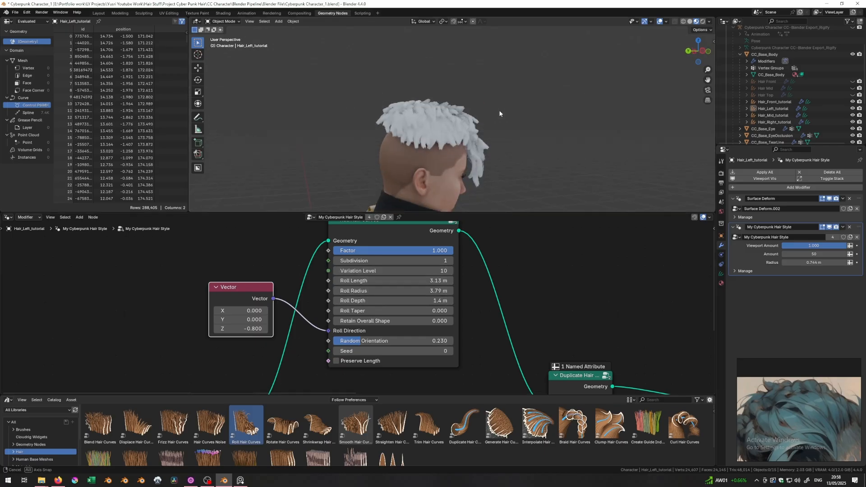
scroll(492, 116, "up", 4)
middle_click_drag(444, 128, 428, 178)
middle_click_drag(363, 100, 488, 113)
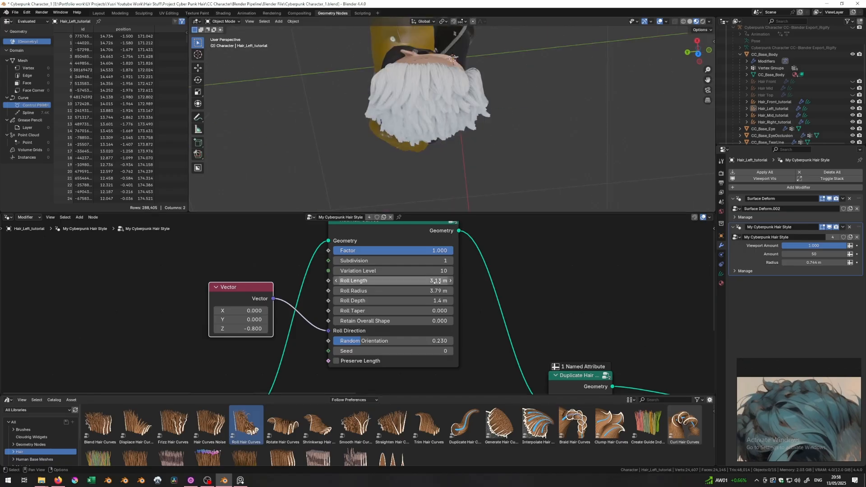
middle_click_drag(429, 136, 406, 111)
middle_click_drag(455, 82, 477, 198)
- Move the four chained hair nodes up so Group Output is in view
scroll(480, 235, "down", 3)
middle_click_drag(570, 273, 436, 251)
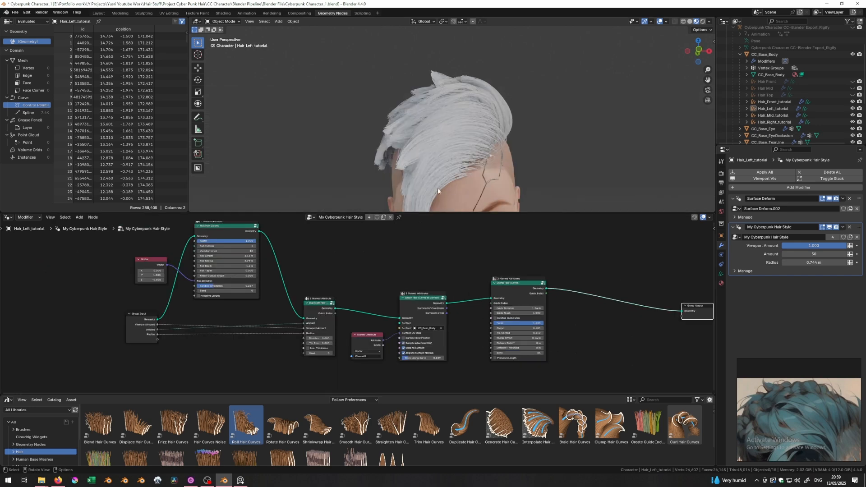
left_click_drag(570, 264, 313, 339)
key("g")
left_click(312, 319)
- Orbit the hair and compare it against the reference image
middle_click_drag(429, 127, 476, 165)
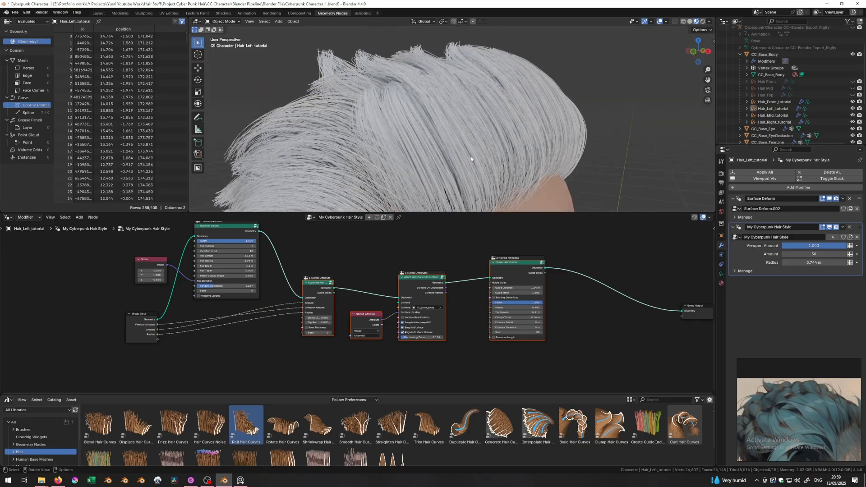
middle_click_drag(822, 424, 799, 412)
scroll(809, 400, "up", 6)
scroll(756, 398, "down", 5)
scroll(797, 406, "up", 3)
scroll(807, 406, "down", 4)
scroll(794, 406, "up", 3)
scroll(824, 413, "up", 5)
middle_click_drag(480, 143, 417, 116)
middle_click_drag(523, 150, 416, 118)
scroll(390, 269, "down", 2)
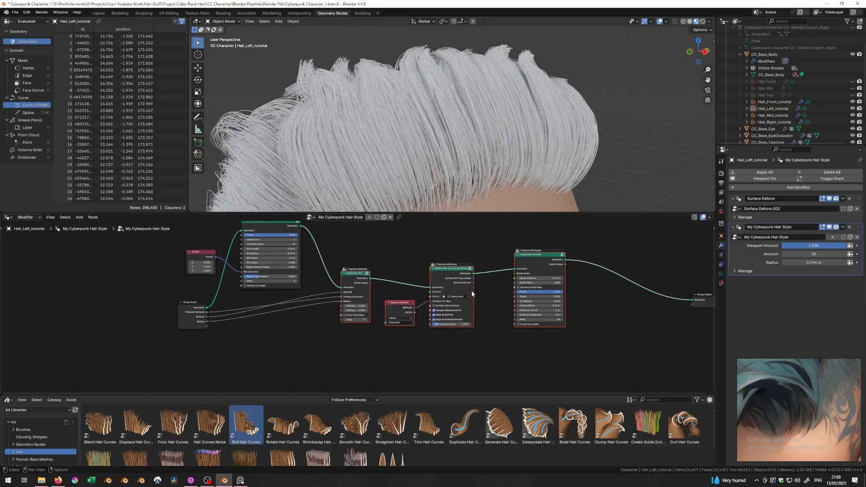
- Move Group Output further right and pull a new link from Group Input geometry
middle_click_drag(586, 350, 518, 355)
left_click_drag(574, 311, 648, 332)
left_click_drag(147, 315, 193, 357)
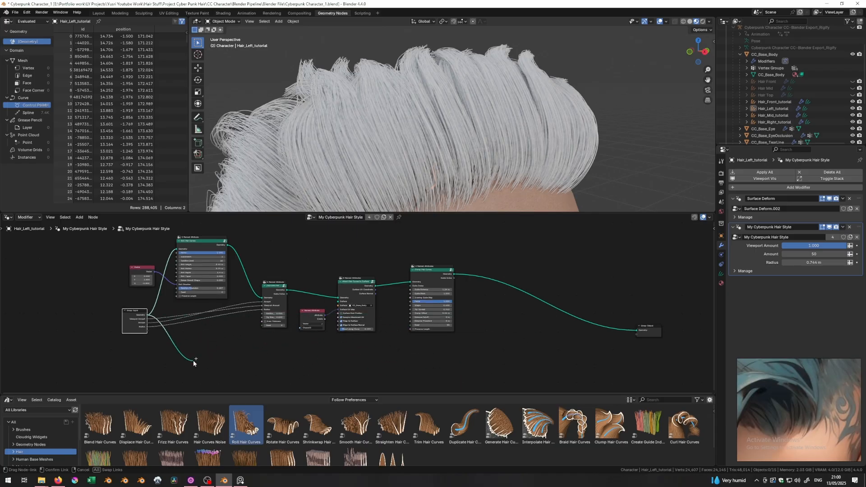
- Add a Join Geometry node onto the Clump-to-Group Output link
key("shift+a")
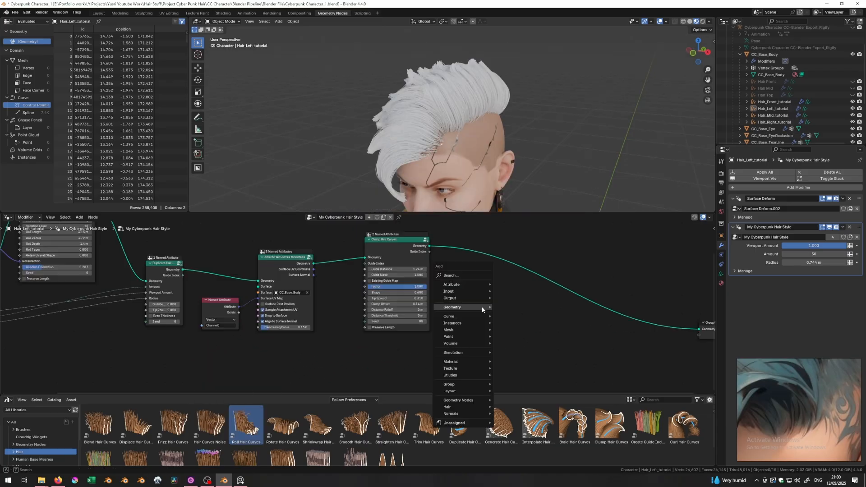
type("join")
key("Return")
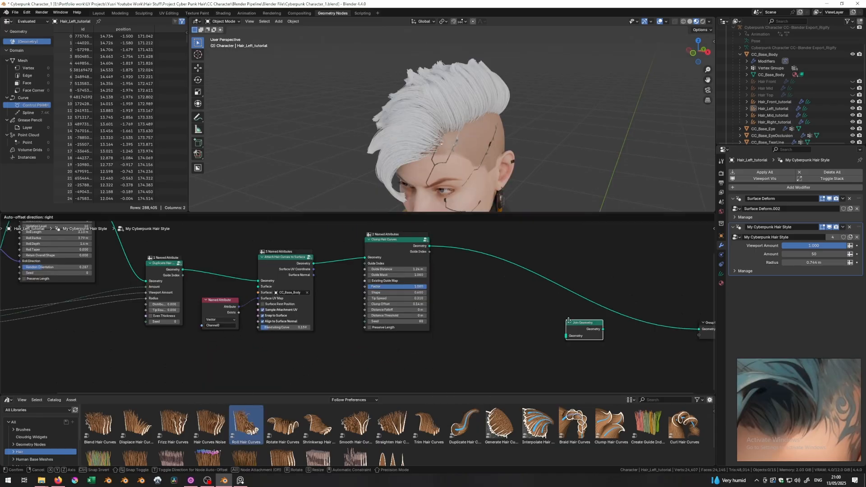
left_click(591, 318)
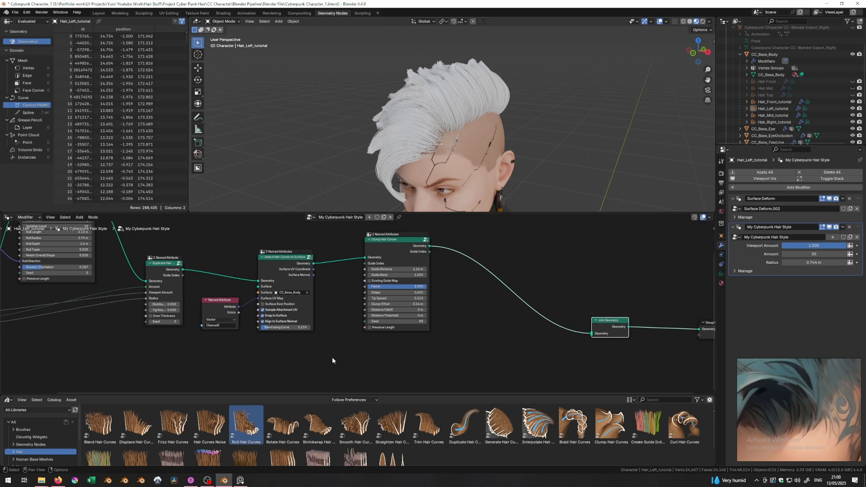
middle_click_drag(332, 357, 378, 349)
scroll(390, 353, "down", 3)
- Link Group Input Geometry into Join Geometry, routing it below the nodes with two reroutes
left_click_drag(474, 348, 201, 287)
left_click(113, 307)
left_click_drag(97, 308, 584, 328)
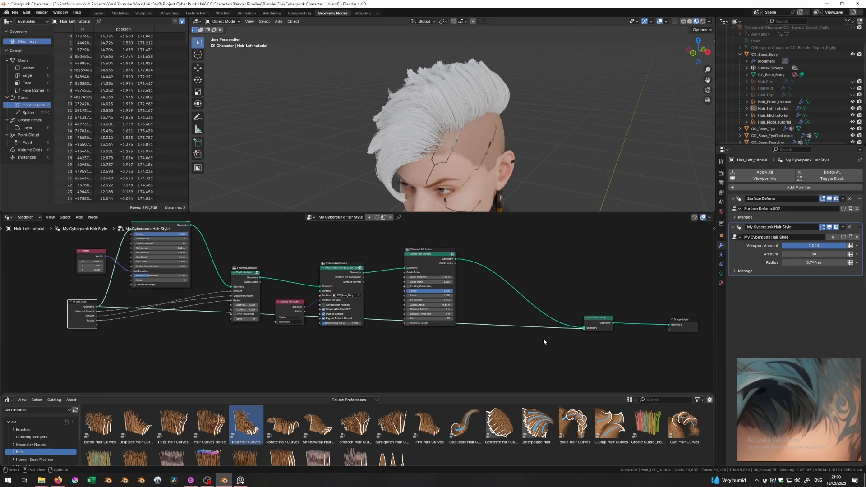
mouse_move(491, 344)
right_mouse_down("shift")
mouse_move(413, 373)
mouse_move(400, 389)
right_mouse_up("shift")
key("g")
left_click(501, 373)
key("g")
left_click(116, 373)
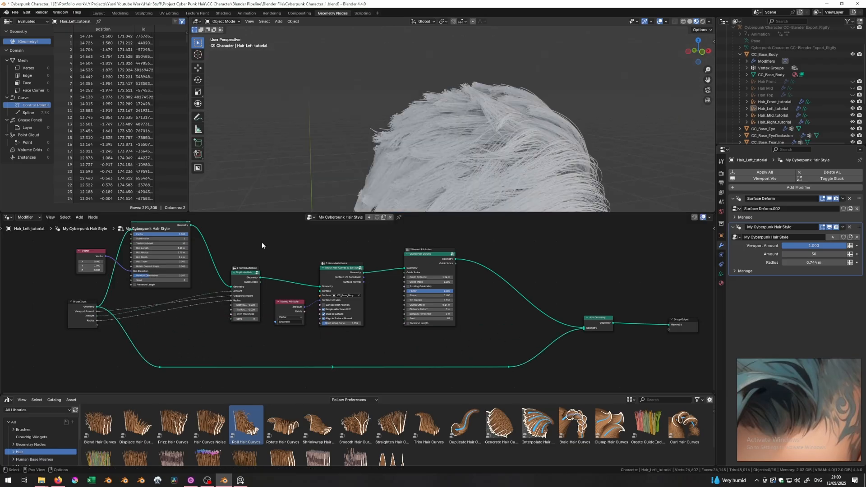
middle_click_drag(435, 152, 501, 130)
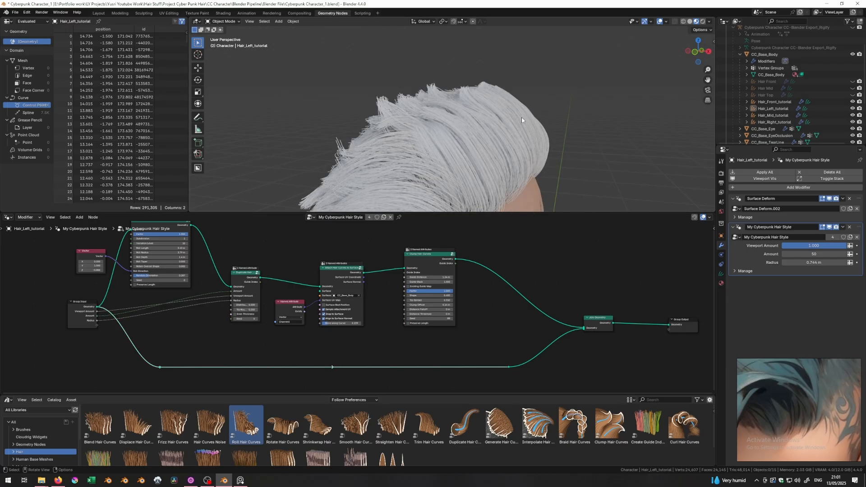
middle_click_drag(271, 343, 274, 312)
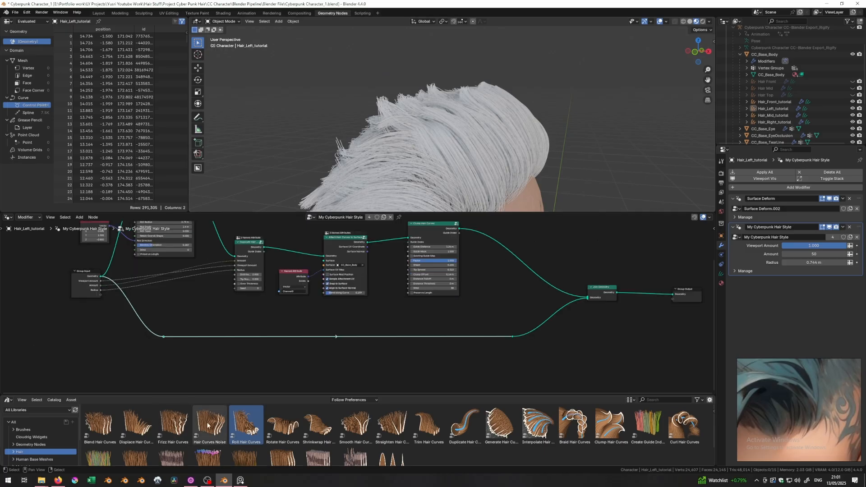
- Insert Hair Curves Noise on the Group Input-to-Join link and disconnect the clumped hair to isolate it
left_click_drag(209, 430, 253, 326)
mouse_move(398, 151)
middle_mouse_down()
mouse_move(411, 142)
mouse_move(390, 139)
mouse_move(402, 141)
middle_mouse_up()
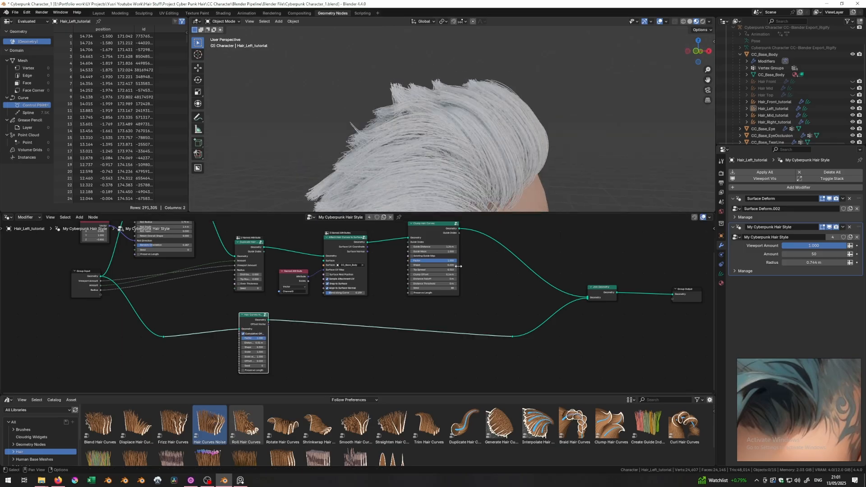
middle_click_drag(458, 266, 426, 280)
right_click_drag(513, 256, 473, 301, "ctrl")
middle_click_drag(475, 129, 469, 189)
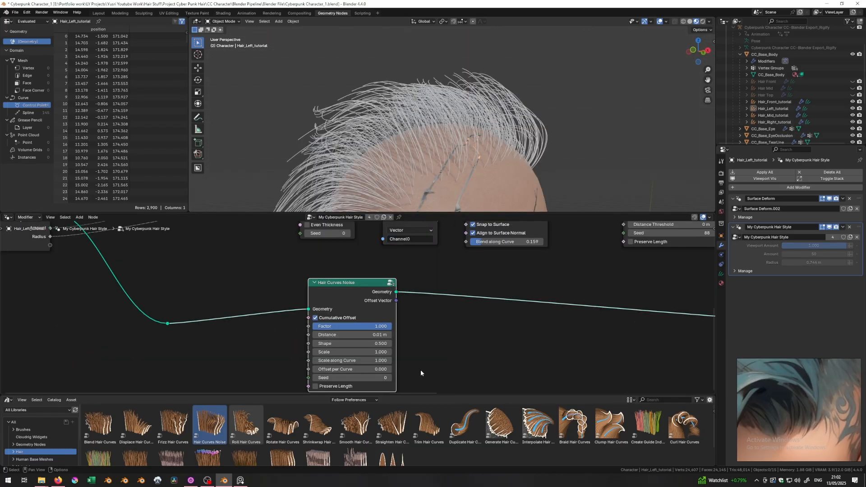
- Increase the noise Distance, then reconnect Clump Hair Curves to Join Geometry
left_click_drag(339, 337, 387, 338)
middle_click_drag(372, 140, 403, 145)
middle_click_drag(564, 296, 316, 347)
scroll(316, 348, "down", 4)
middle_click_drag(507, 303, 453, 325)
left_click_drag(553, 335, 552, 335)
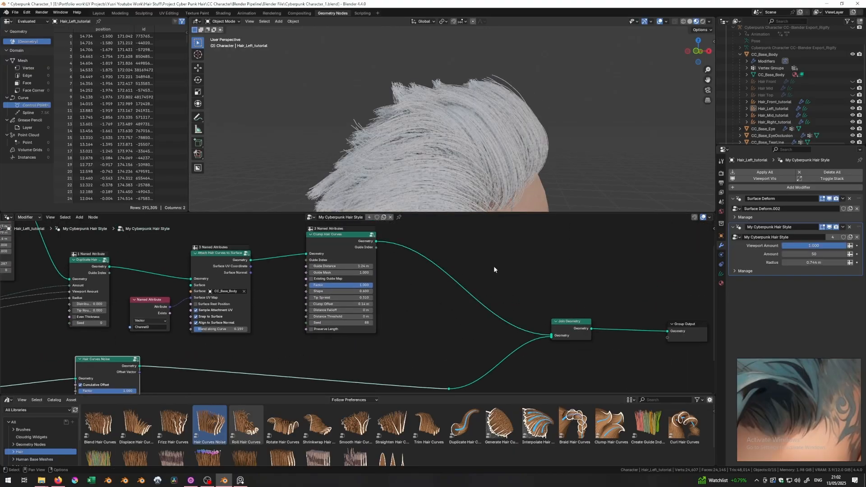
middle_click_drag(458, 139, 406, 160)
middle_click_drag(218, 348, 323, 298)
- Raise the noise Distance to 0.18 m and lower Scale to 0.440
mouse_move(204, 346)
left_mouse_down()
mouse_move(227, 346)
mouse_move(207, 346)
left_mouse_up()
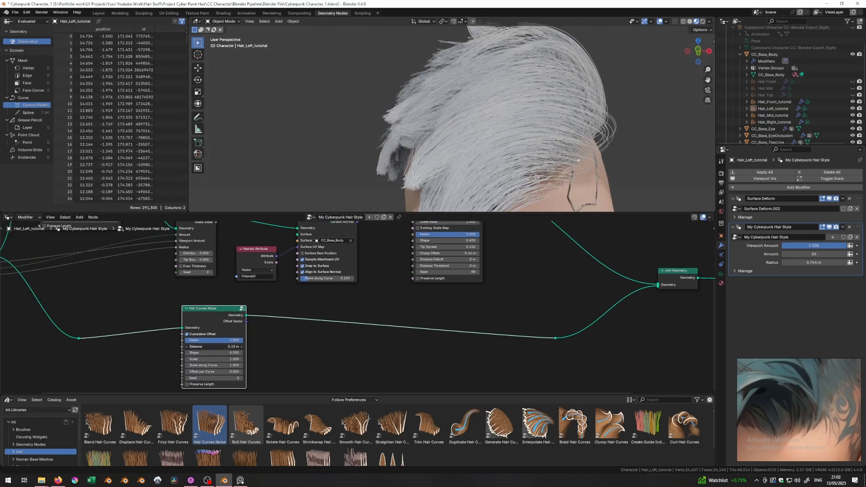
mouse_move(446, 149)
middle_mouse_down()
mouse_move(458, 115)
mouse_move(432, 150)
mouse_move(463, 147)
mouse_move(453, 148)
middle_mouse_up()
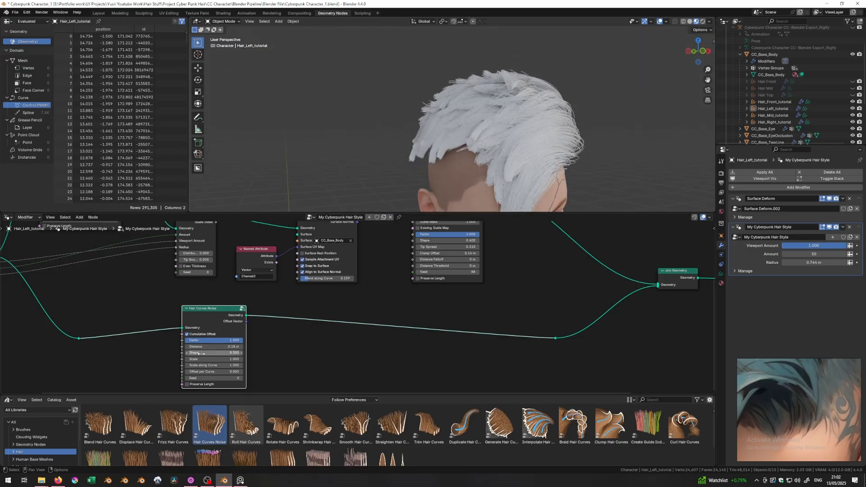
left_click_drag(200, 359, 200, 359)
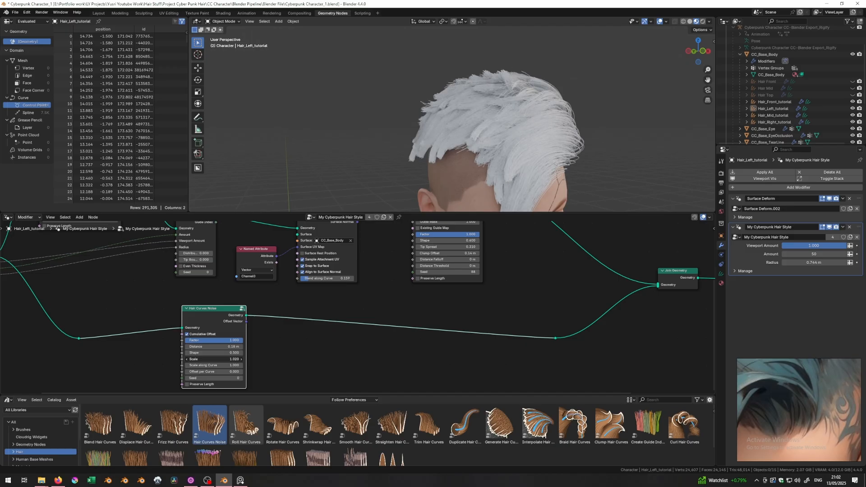
left_click_drag(200, 358, 201, 358)
middle_click_drag(511, 123, 534, 118)
scroll(399, 373, "down", 1)
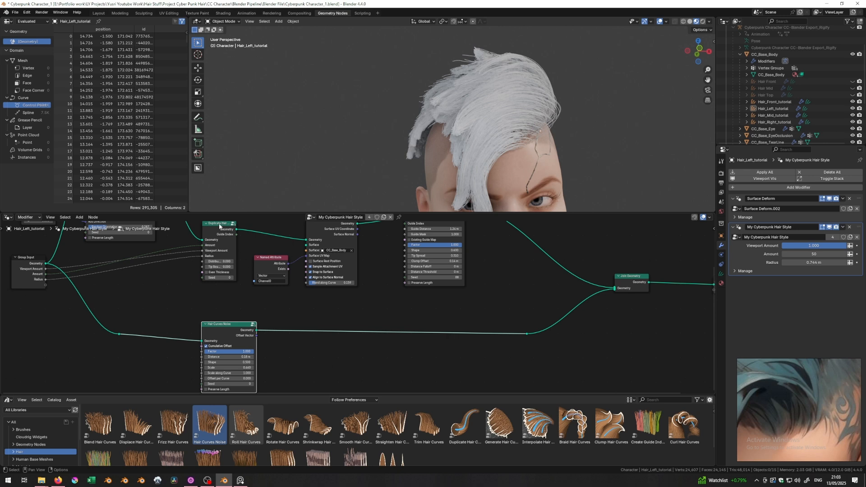
- Select the Duplicate, attribute and Attach nodes and move them down-right out of the way
middle_click_drag(219, 227, 241, 251)
left_click_drag(235, 235, 328, 301)
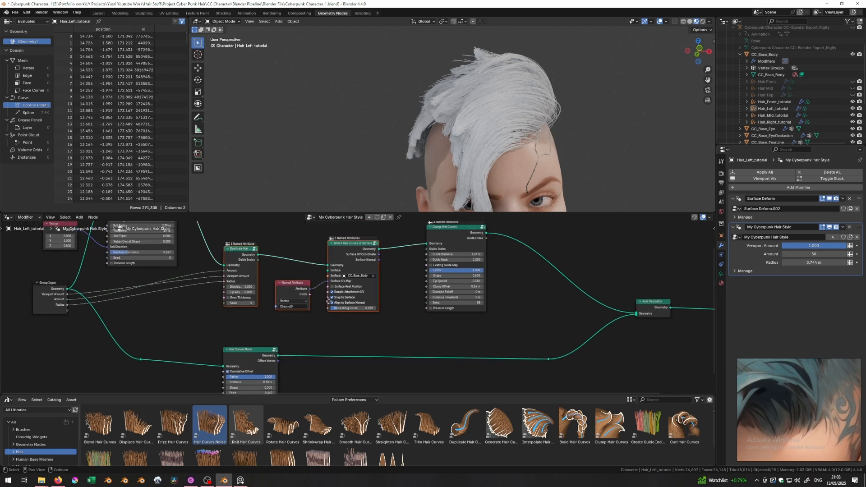
middle_click_drag(328, 301, 331, 278)
left_click_drag(341, 273, 434, 393)
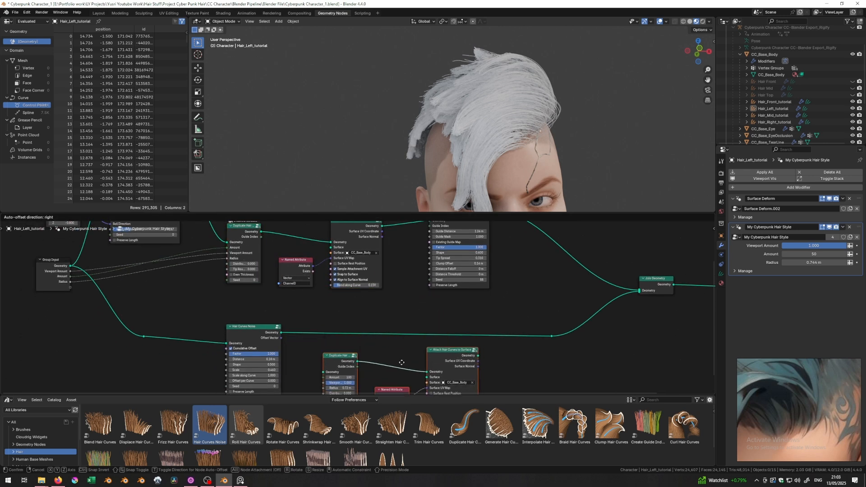
middle_click_drag(377, 344, 377, 298)
- Link Hair Curves Noise straight into the Join reroute, keep duplicate Amount 3, and cut the old join link
left_click(307, 303)
left_click_drag(281, 285, 306, 310)
left_click_drag(437, 307, 553, 289)
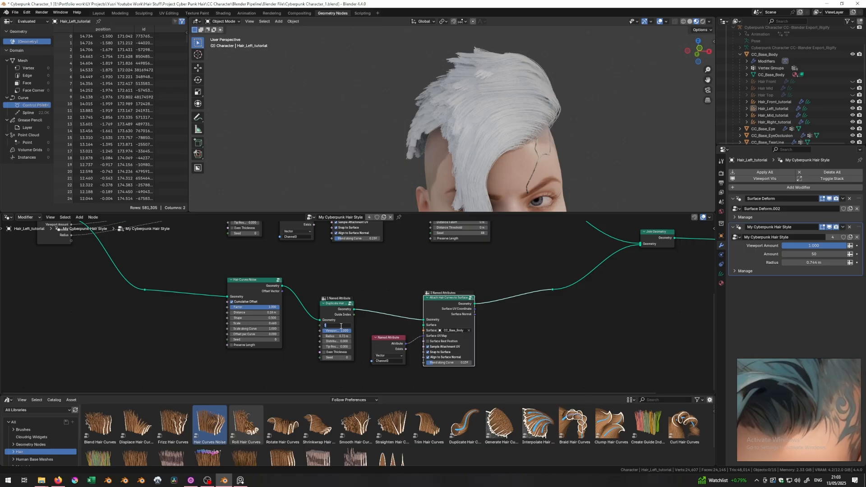
key("Return")
middle_click_drag(506, 144, 447, 143)
scroll(342, 318, "up", 3)
right_click_drag(582, 243, 510, 264, "ctrl")
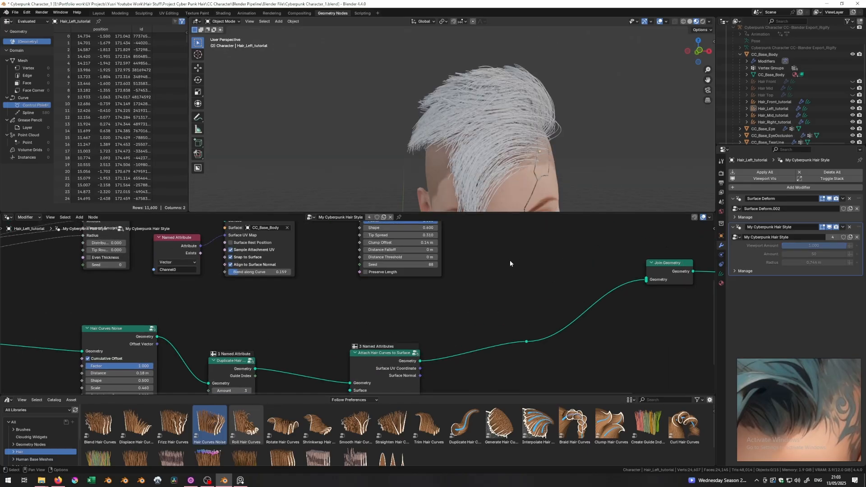
- Try Duplicate Hair Curves amounts 1 and 0, settling on 2
middle_click_drag(505, 146, 477, 154)
middle_click_drag(264, 388, 287, 339)
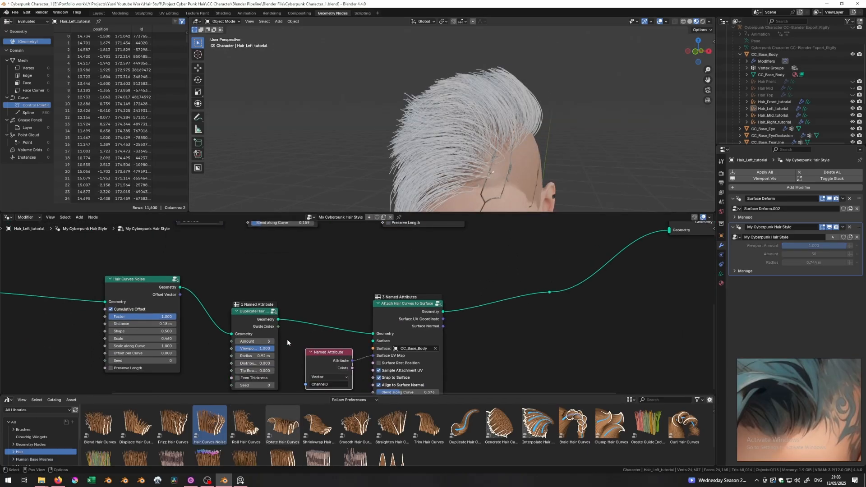
left_click(237, 341)
left_click(237, 342)
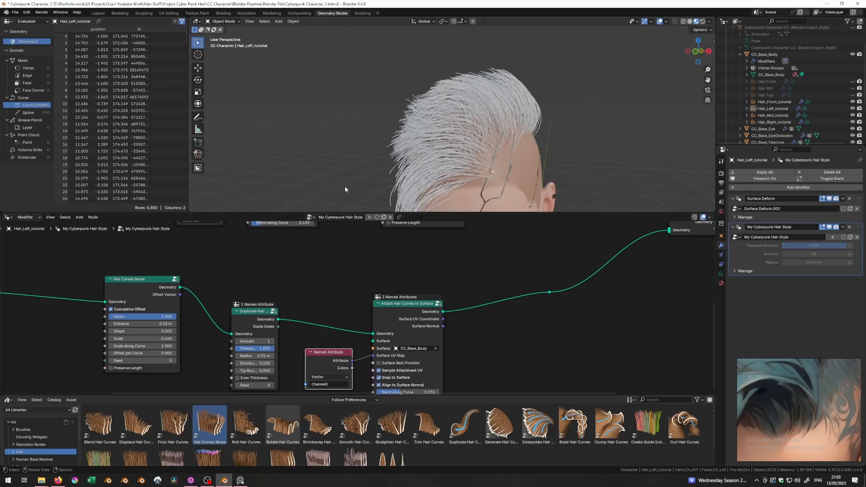
left_click(237, 341)
middle_click_drag(356, 160, 451, 147)
left_click(271, 342)
left_click(271, 341)
scroll(296, 282, "down", 1)
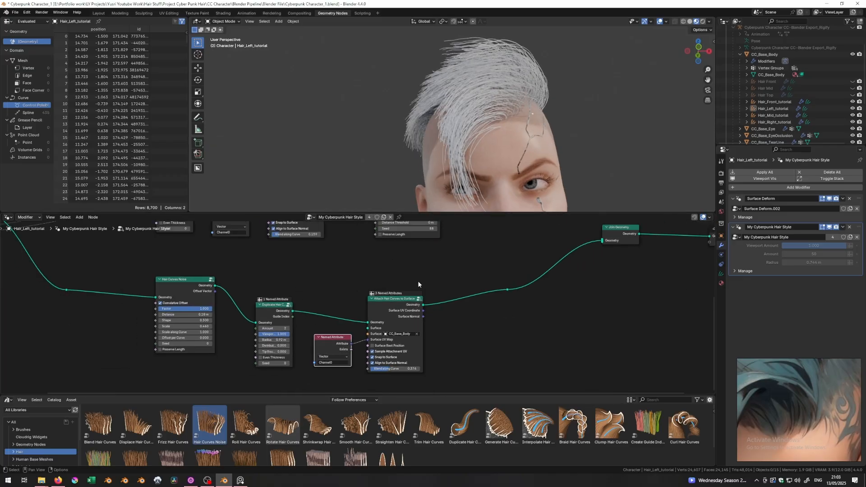
- Mute the duplicate, attribute and attach nodes, move them aside, and add Rotate Hair Curves
left_click_drag(391, 276, 270, 370)
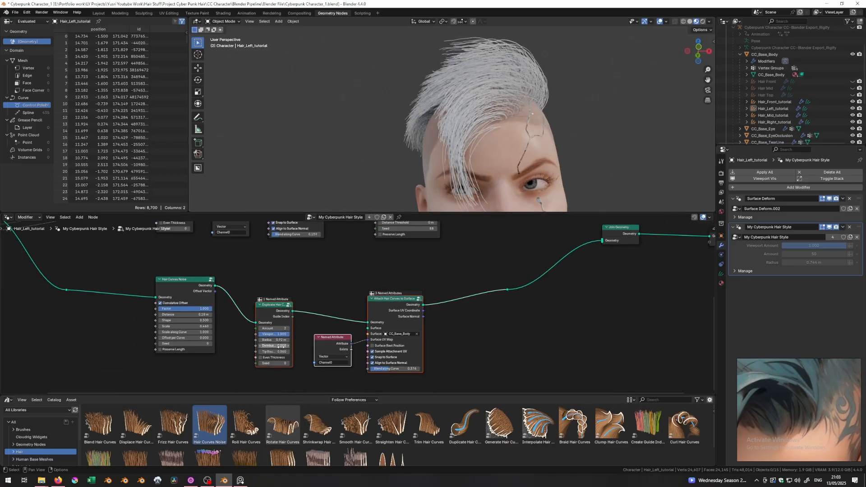
key("m")
left_click_drag(385, 307, 406, 370)
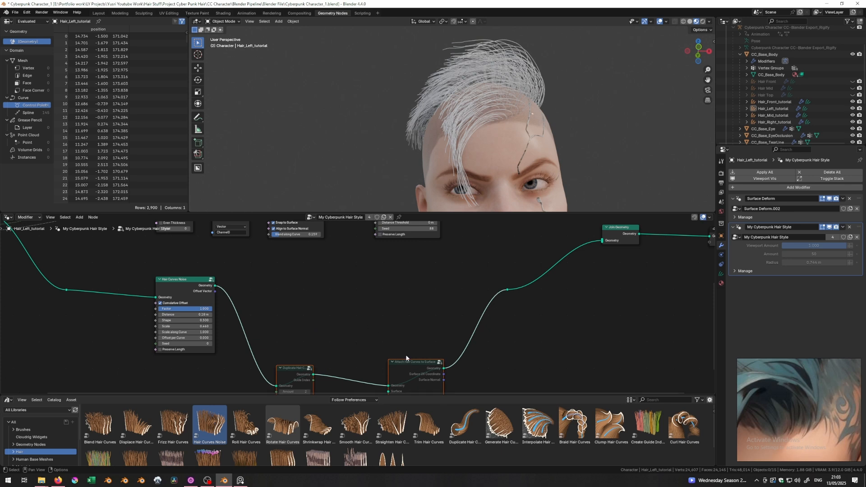
middle_click_drag(422, 295, 419, 298)
left_click_drag(503, 293, 562, 292)
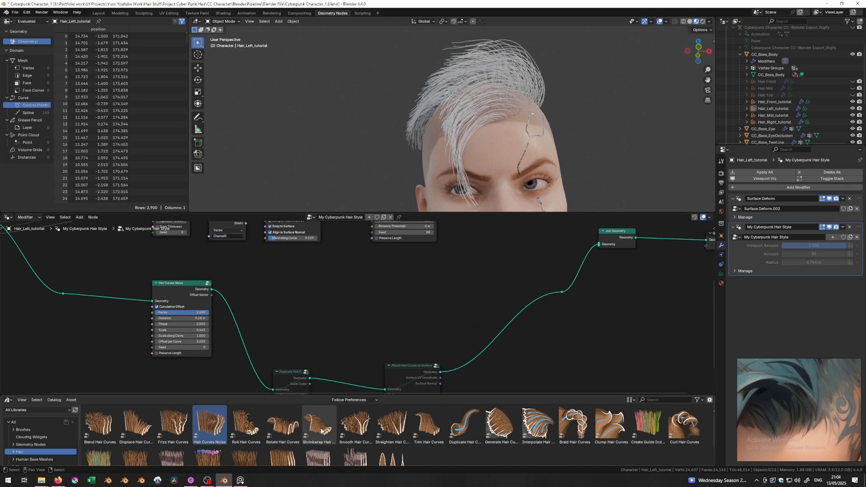
left_click_drag(285, 429, 541, 292)
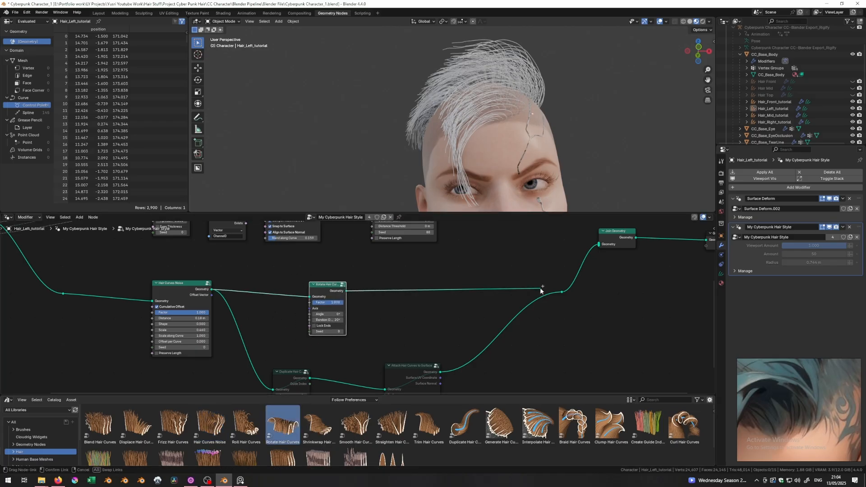
- Connect Rotate Hair Curves to Join Geometry with a Y-axis Vector (0,1,0) as its Axis
left_click_drag(541, 291, 561, 292)
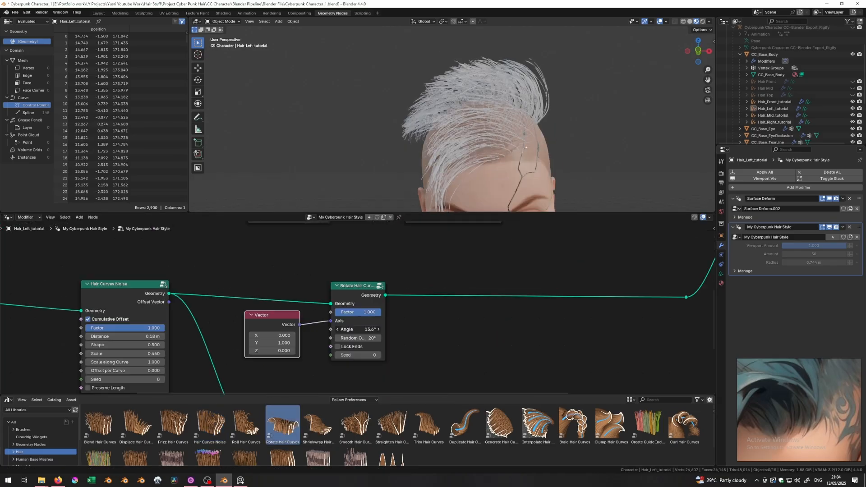
left_click_drag(356, 329, 374, 312)
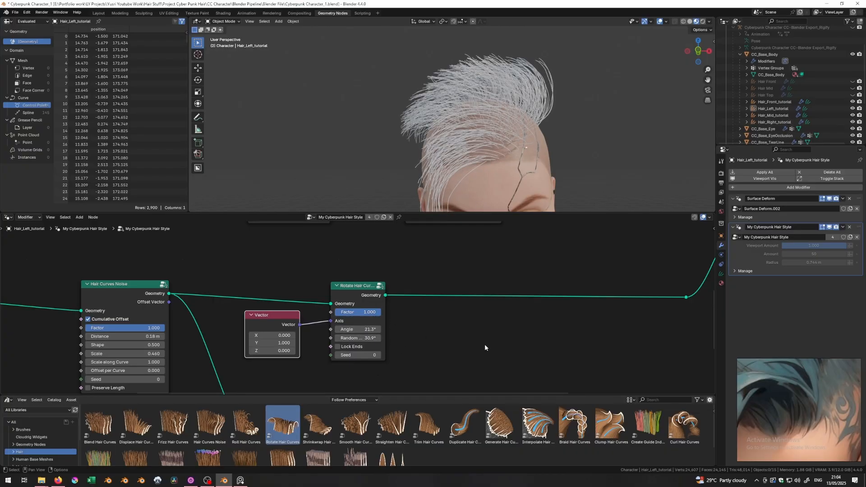
scroll(484, 344, "down", 3)
scroll(400, 347, "down", 1)
left_click_drag(408, 346, 258, 381)
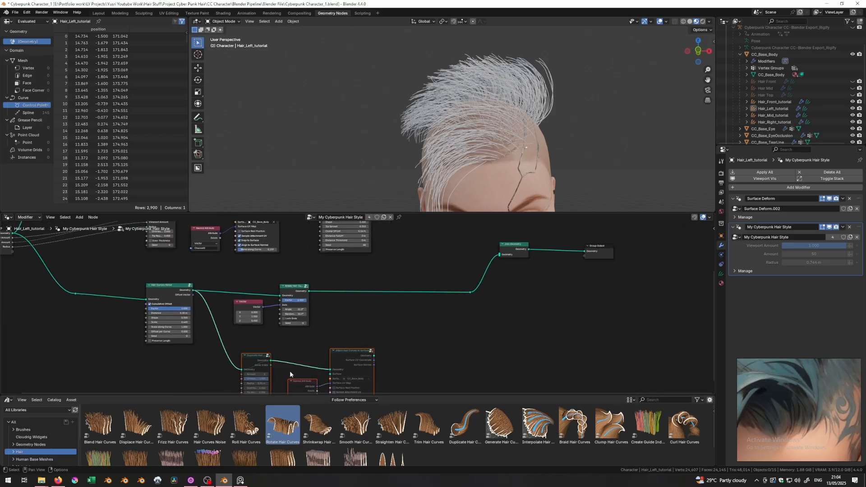
left_click_drag(328, 286, 253, 314)
left_click_drag(249, 303, 419, 300)
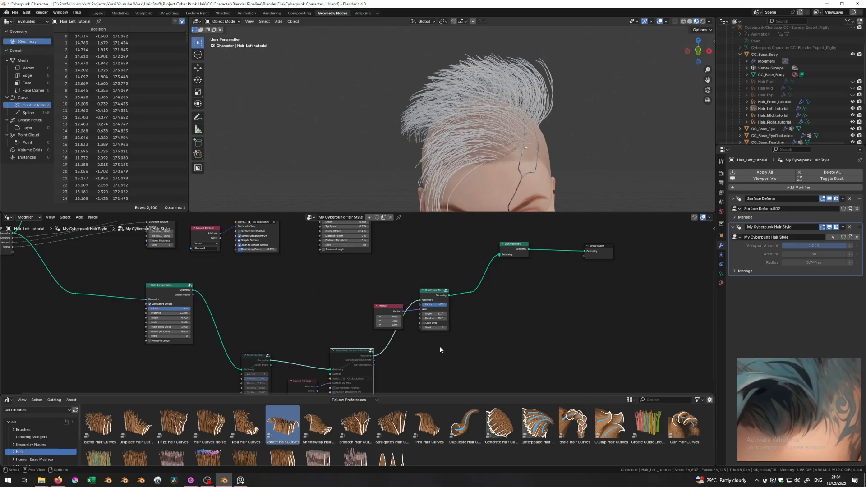
- Feed the attached hair into Rotate, unmute the duplicate nodes, and set duplicate Amount to 1
left_click_drag(391, 353, 245, 385)
key("m")
middle_click_drag(401, 171, 360, 172)
middle_click_drag(293, 353, 316, 325)
scroll(316, 325, "up", 4)
left_click(236, 360)
middle_click_drag(295, 139, 332, 157)
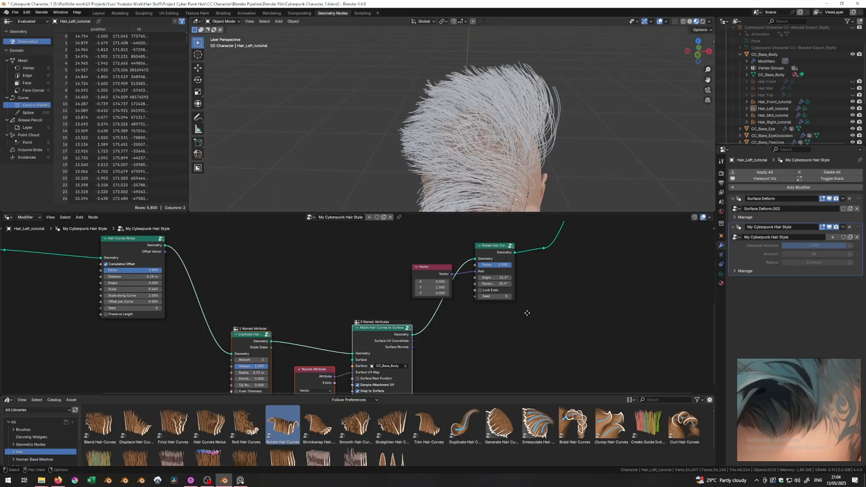
- Link the clumped hair output into Join Geometry
middle_click_drag(525, 311, 462, 371)
middle_click_drag(342, 225, 359, 254)
left_click_drag(357, 240, 532, 334)
- Select Hair_Front_tutorial and set its rotation Factor to 0.158
middle_click_drag(431, 131, 551, 150)
left_click(361, 110)
middle_click_drag(430, 286, 477, 210)
scroll(536, 347, "up", 3)
left_click_drag(537, 331, 509, 331)
middle_click_drag(478, 99, 499, 7)
scroll(537, 127, "down", 3)
middle_click_drag(537, 127, 522, 78)
scroll(519, 129, "up", 5)
- Box-select the upper row of main hair nodes and move them up and right
scroll(453, 92, "down", 6)
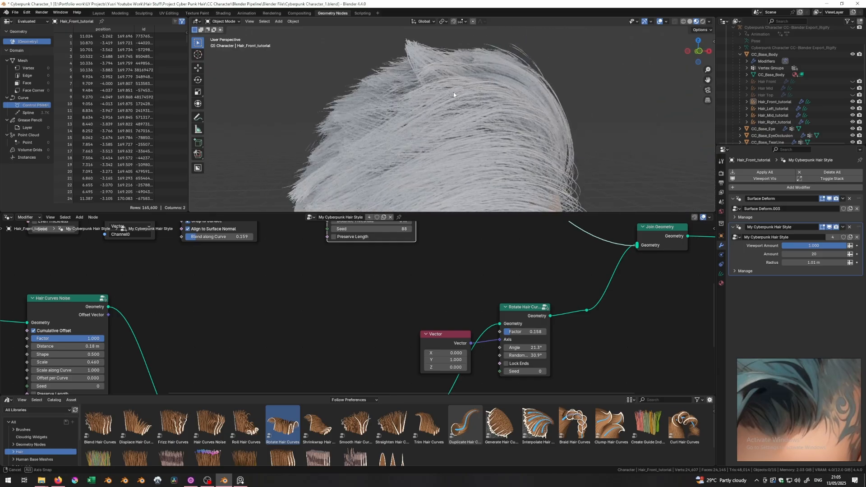
middle_click_drag(466, 102, 492, 102)
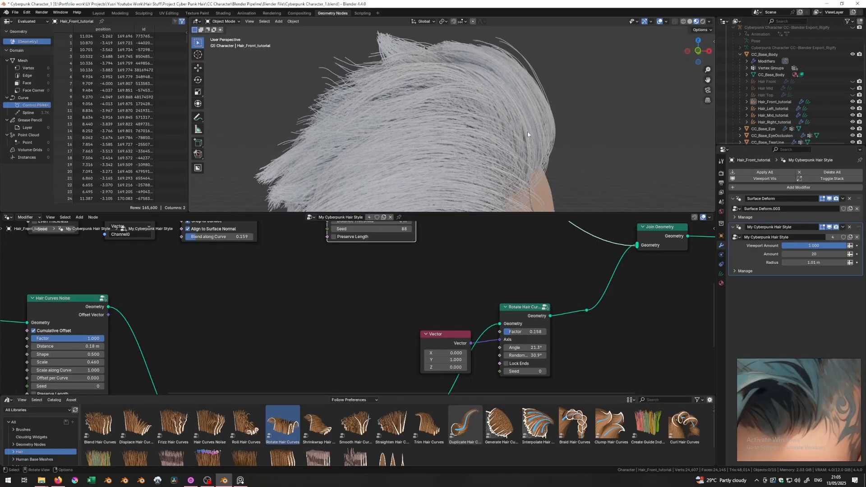
middle_click_drag(499, 282, 487, 194)
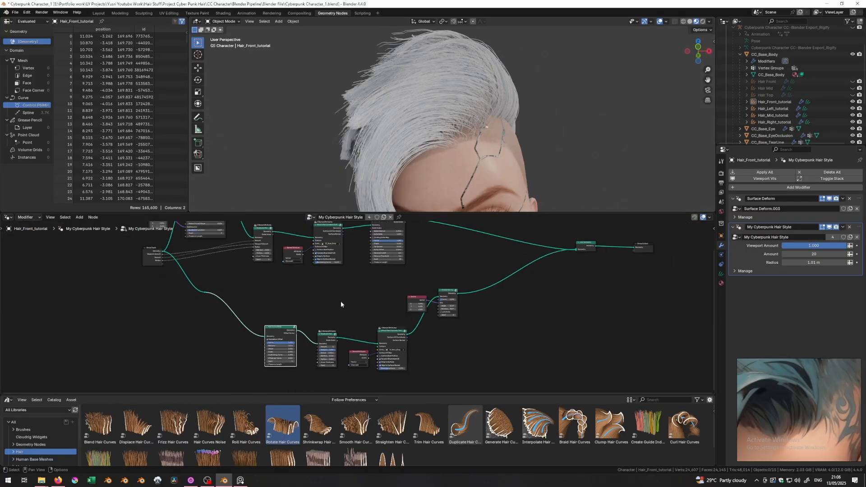
scroll(340, 301, "up", 1)
middle_click_drag(368, 314, 391, 348)
left_click_drag(486, 258, 232, 316)
left_click_drag(363, 331, 427, 290)
- Add a Frame node and move the six upper nodes into it as the Main Hair System frame
key("shift+a")
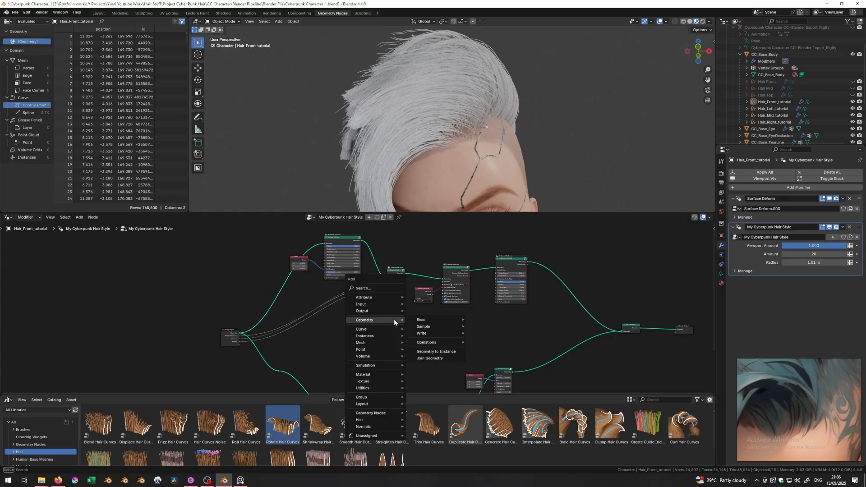
type("lay")
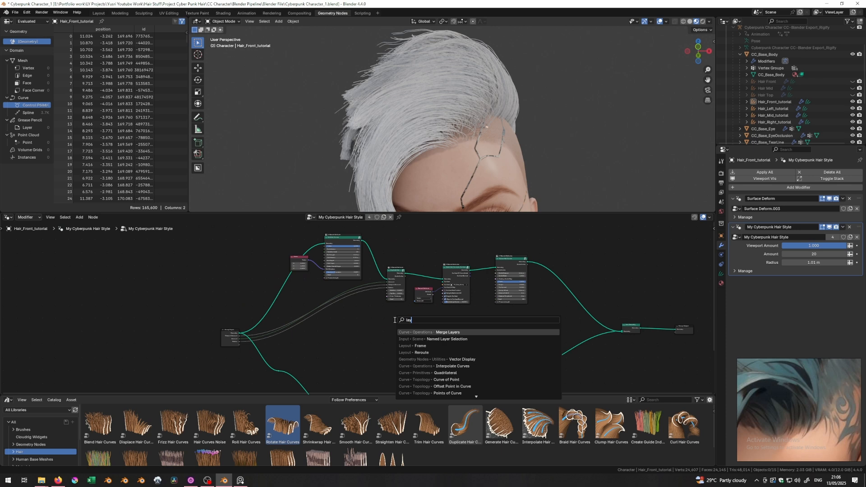
key("Down")
key("Down")
key("Return")
left_click(410, 332)
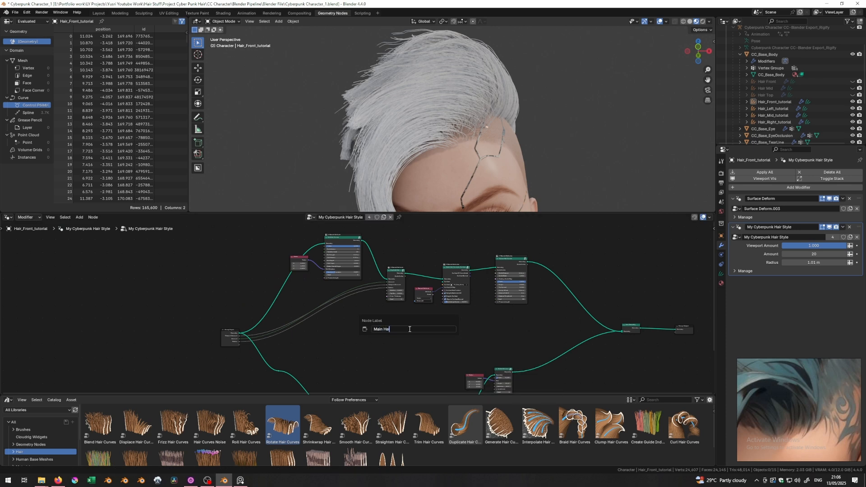
left_click_drag(536, 236, 218, 306)
left_click_drag(396, 291, 404, 328)
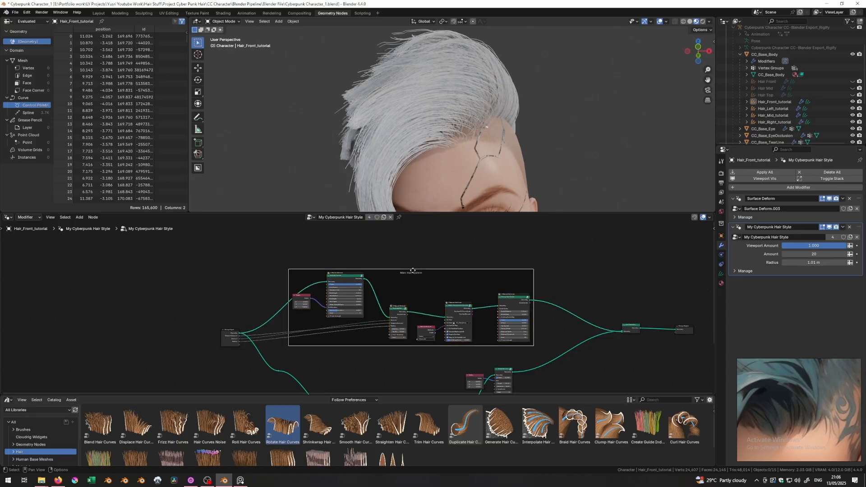
left_click_drag(409, 278, 422, 244)
scroll(405, 302, "down", 4, "shift")
- Add a second frame labelled 'Loose Hair system' and position it in the node tree
key("shift+a")
type("frame")
key("Return")
key("F2")
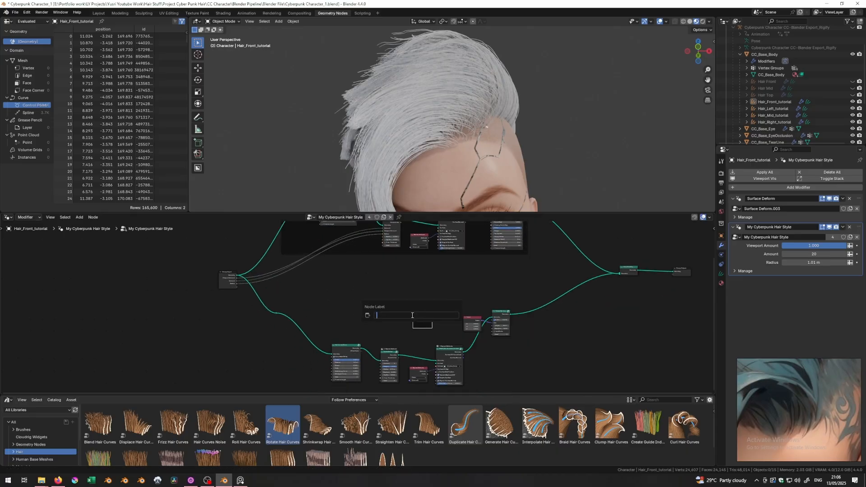
key("ctrl+BackSpace")
type("Loose Hair system")
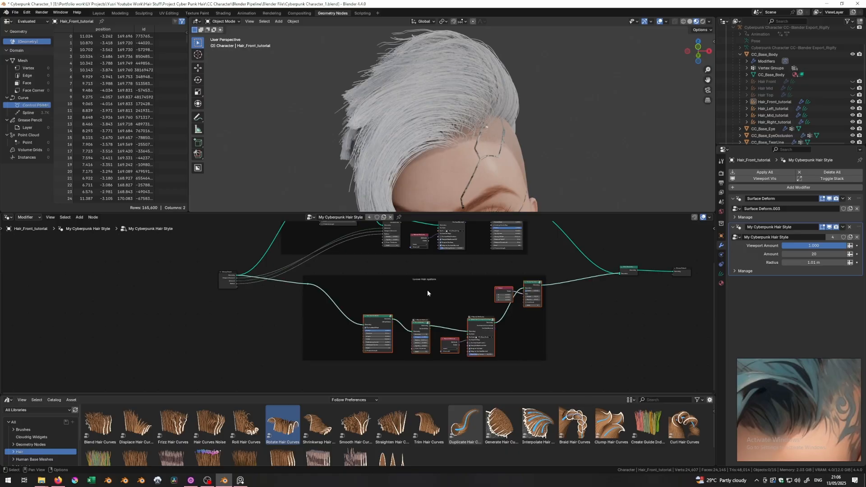
left_click_drag(427, 281, 408, 299)
left_click_drag(291, 299, 271, 315)
left_click_drag(387, 311, 405, 291)
left_click(559, 333)
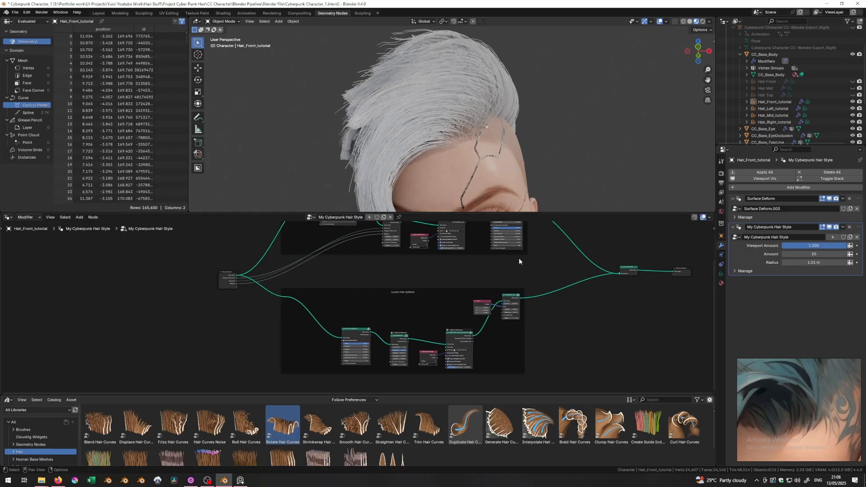
- Orbit the viewport to inspect the hair from the side, top and below
middle_click_drag(489, 144, 452, 104)
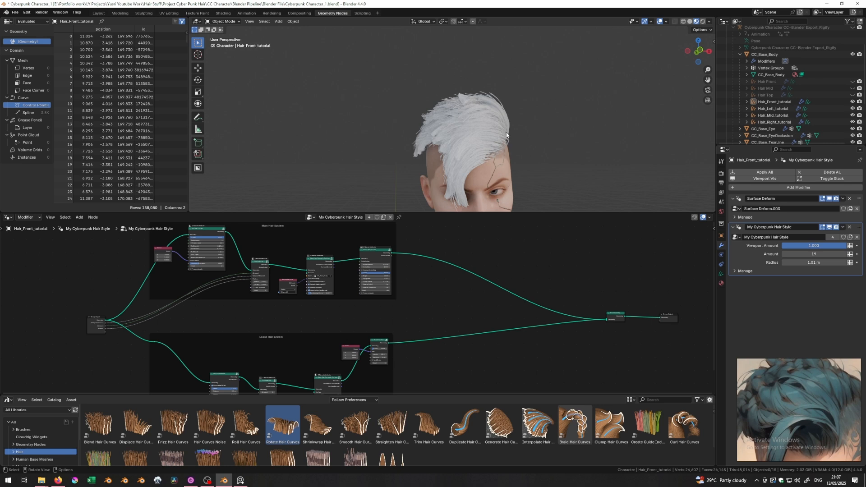
middle_click_drag(506, 110, 437, 250)
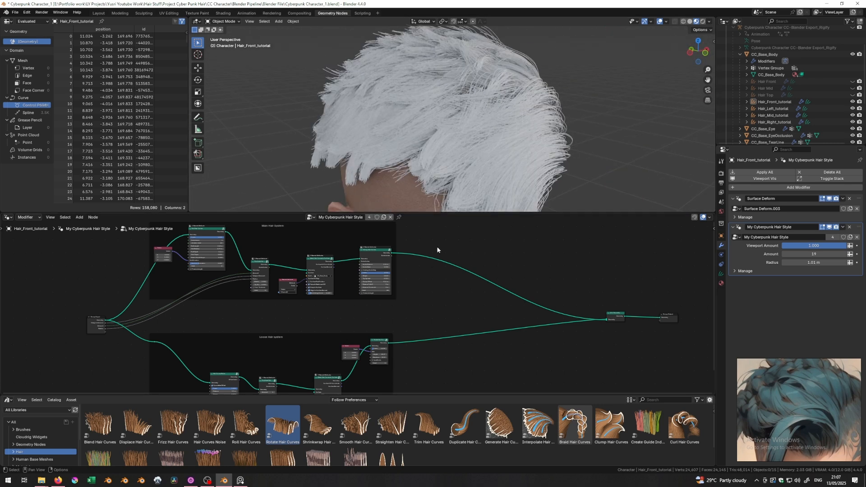
middle_click_drag(408, 118, 407, 174)
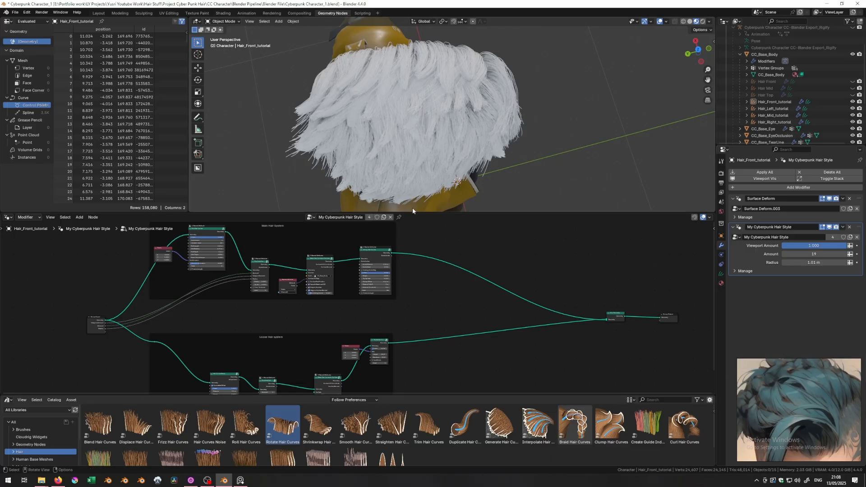
- Add a Trim Hair Curves node to the main hair tree and turn off Replace Length
left_click_drag(425, 433, 482, 234)
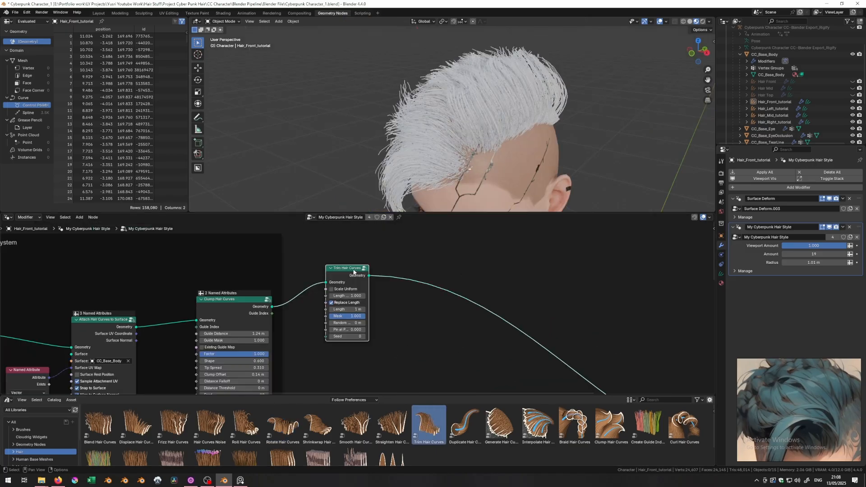
middle_click_drag(397, 120, 490, 138)
scroll(378, 303, "up", 1)
middle_click_drag(374, 172, 363, 137)
left_click_drag(340, 278, 374, 284)
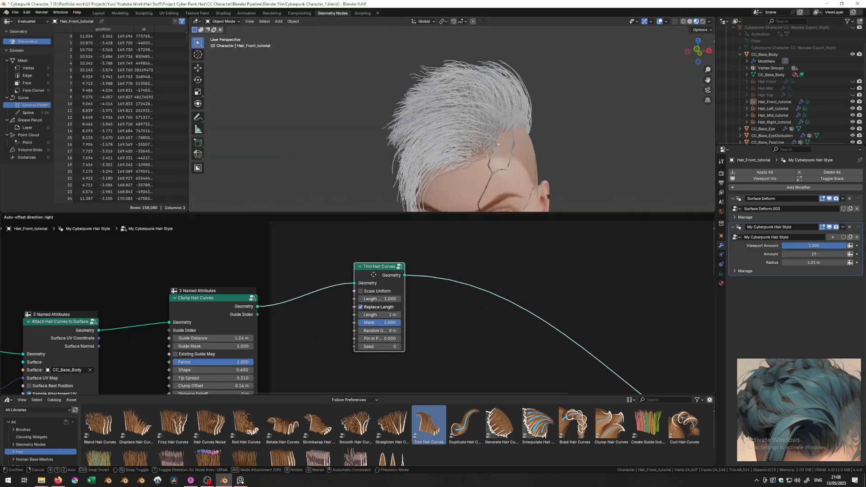
left_click(360, 308)
middle_click_drag(346, 159, 392, 196)
mouse_move(405, 294)
left_mouse_down()
mouse_move(487, 299)
mouse_move(397, 301)
left_mouse_up()
- Tune the Trim Hair Curves Length Factor, trying 1.000 and 0.640 before settling near 0.850
double_click(417, 299)
type("1")
key("Return")
double_click(397, 300)
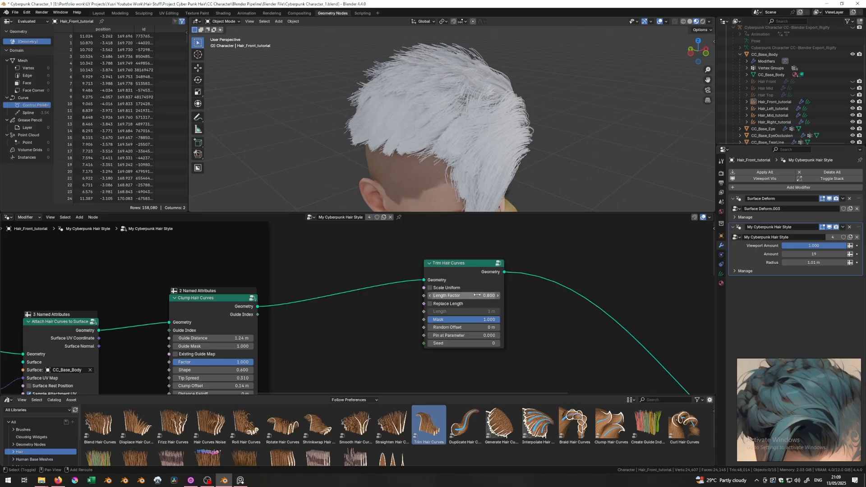
left_click_drag(475, 296, 475, 296)
mouse_move(434, 180)
middle_mouse_down()
mouse_move(376, 131)
mouse_move(388, 171)
mouse_move(467, 164)
mouse_move(440, 132)
mouse_move(426, 90)
mouse_move(385, 68)
mouse_move(443, 186)
middle_mouse_up()
left_click(471, 296)
type("0.85")
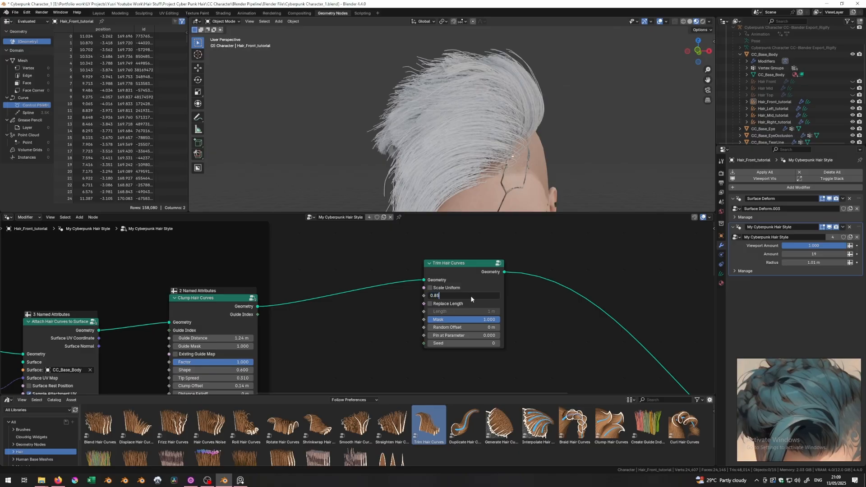
key("Return")
middle_click_drag(355, 24, 451, 97)
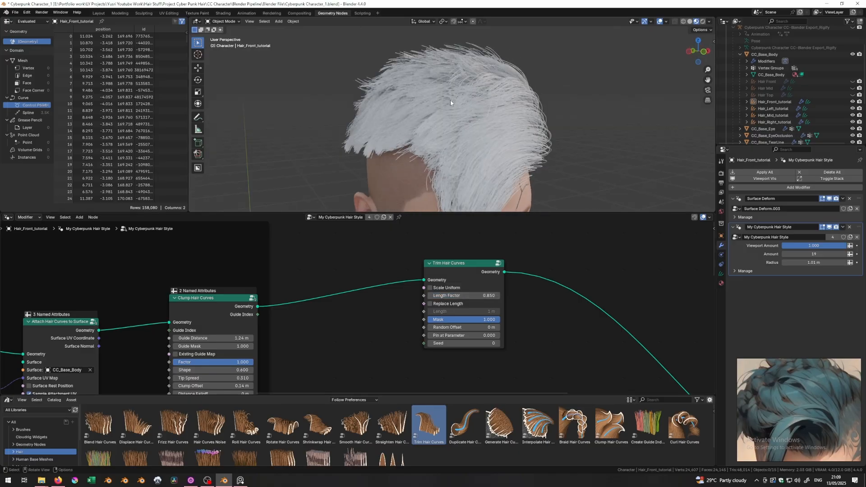
left_click(428, 295)
- Relink Random Value into the trim's Length Factor with a minimum of 0.550
middle_click_drag(388, 149, 433, 148)
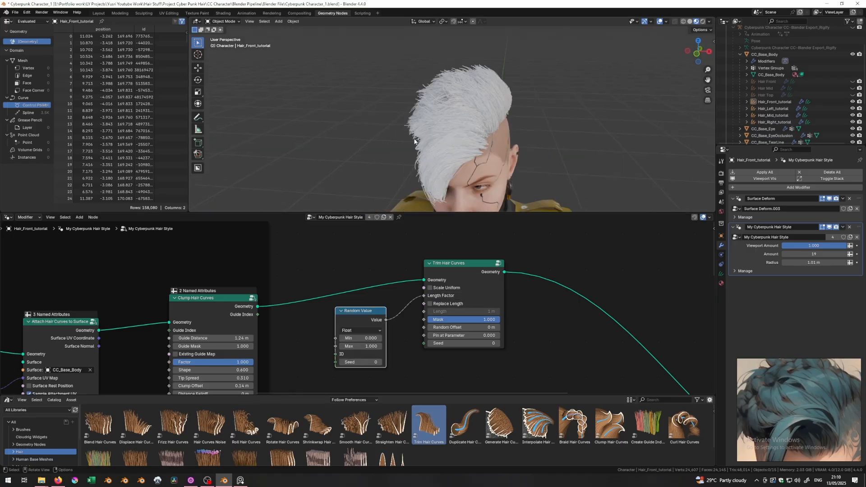
middle_click_drag(406, 171, 424, 203)
middle_click_drag(478, 135, 383, 113)
right_click_drag(391, 308, 399, 323, "ctrl")
left_click_drag(387, 320, 424, 296)
middle_click_drag(374, 144, 369, 154)
left_click(364, 339)
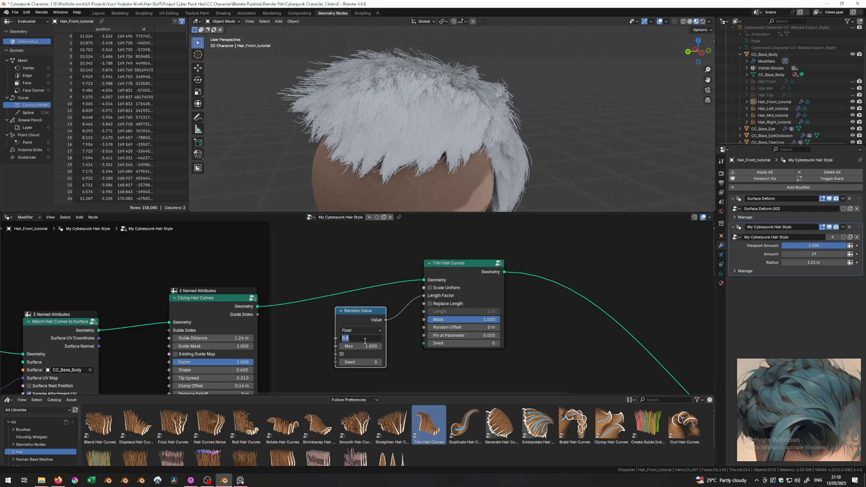
key("Return")
- Set the Trim Hair Curves Mask to 0.500 and check the hair from several angles
middle_click_drag(361, 135, 356, 101)
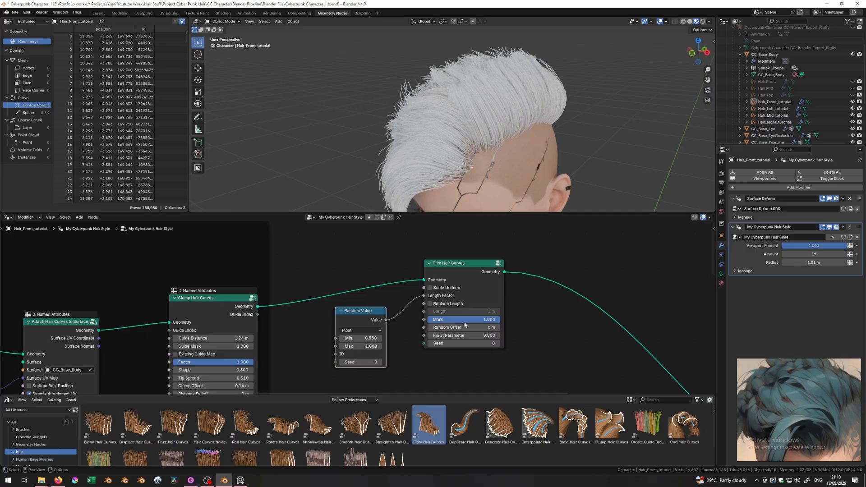
left_click(466, 319)
key("Return")
mouse_move(401, 123)
middle_mouse_down()
mouse_move(447, 135)
mouse_move(364, 114)
mouse_move(423, 112)
mouse_move(386, 116)
middle_mouse_up()
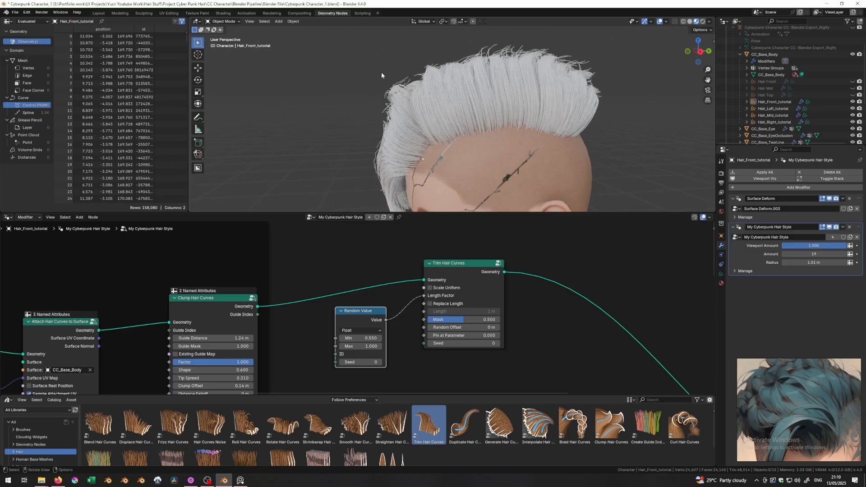
middle_click_drag(375, 91, 469, 118)
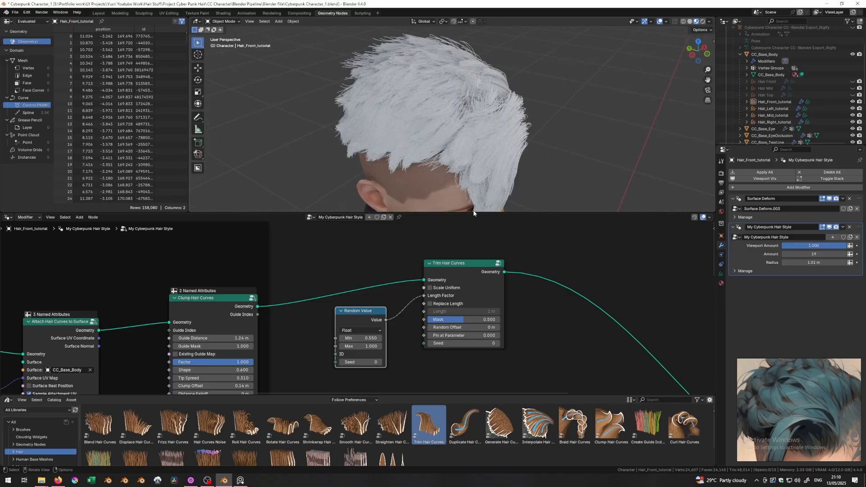
- Duplicate the Random Value and Trim Hair Curves nodes and place the copies left of the main frame
middle_click_drag(433, 85, 426, 106)
scroll(410, 93, "down", 4)
scroll(360, 280, "down", 7)
middle_click_drag(203, 275, 448, 243)
middle_click_drag(428, 292, 165, 327)
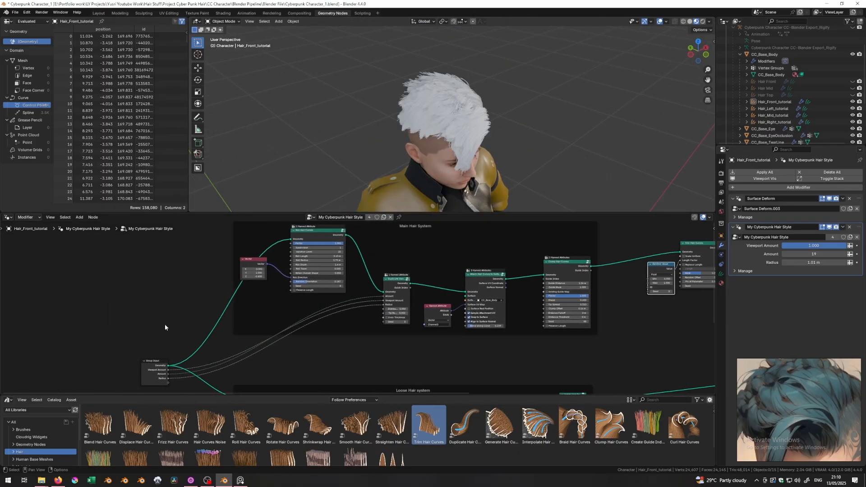
middle_click_drag(419, 297, 252, 294)
middle_click_drag(392, 112, 334, 92)
scroll(429, 124, "up", 5)
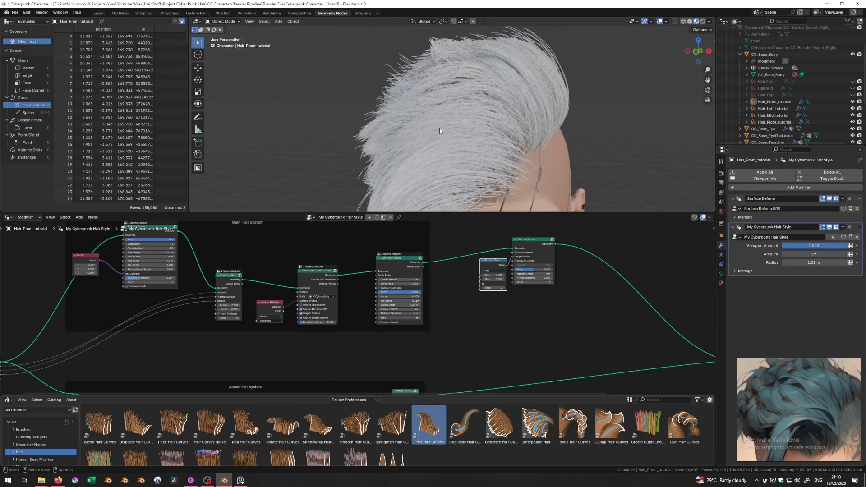
middle_click_drag(439, 128, 485, 152)
middle_click_drag(436, 94, 455, 109)
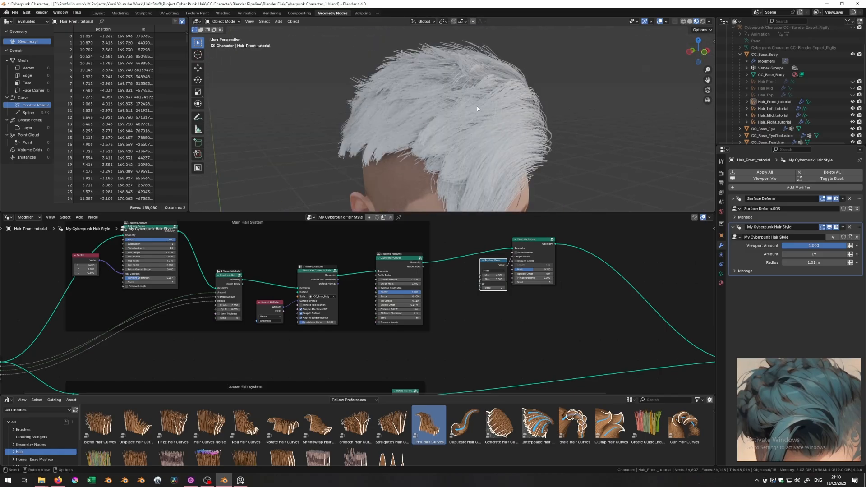
left_click_drag(582, 241, 493, 291)
key("shift+d")
left_click(502, 358)
scroll(433, 347, "down", 4)
middle_click_drag(393, 330, 509, 335)
key("g")
left_click(150, 288)
- Connect the Group Input Geometry into the copied Trim Hair Curves node and check the result
scroll(203, 304, "up", 1)
middle_click_drag(219, 308, 426, 318)
scroll(393, 325, "up", 5)
left_click(392, 325)
left_click_drag(413, 390, 424, 268)
left_click_drag(474, 263, 556, 237)
middle_click_drag(401, 377, 392, 338)
scroll(391, 337, "up", 1)
left_click_drag(404, 348, 418, 250)
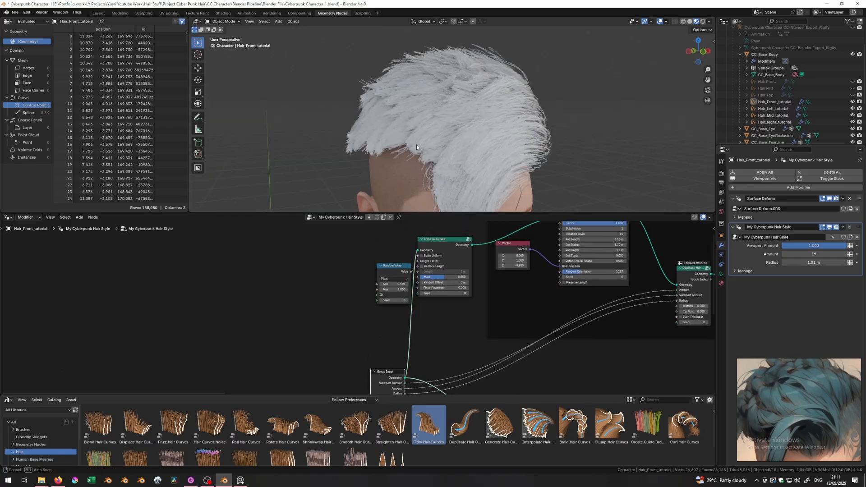
left_click(442, 244, "ctrl+shift")
key("ctrl+z")
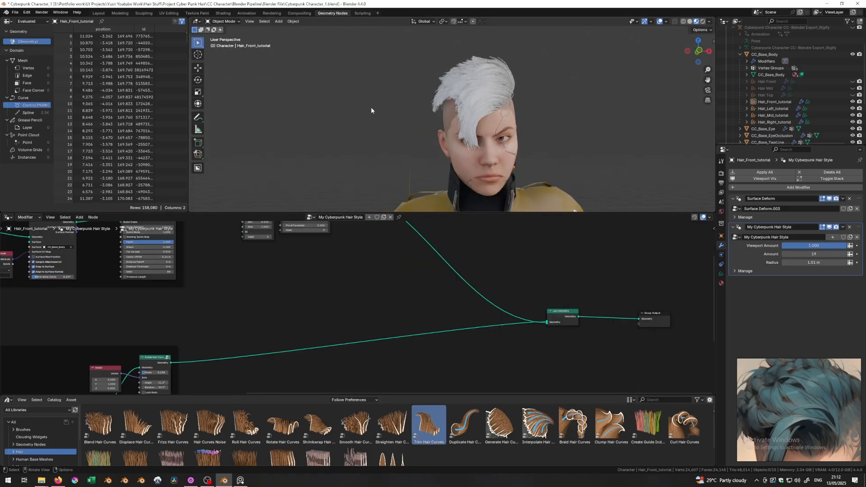
scroll(371, 107, "up", 5)
middle_click_drag(411, 117, 442, 92)
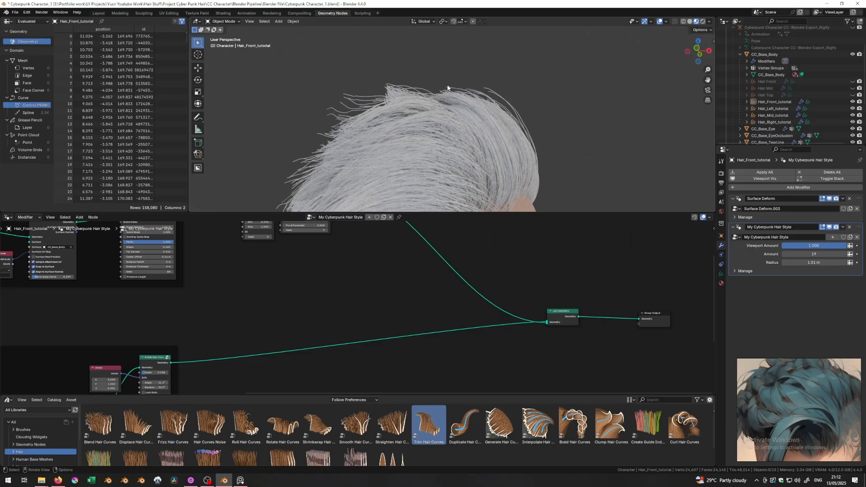
- Move the Group Output node further right to make room for a new node
scroll(447, 85, "up", 5)
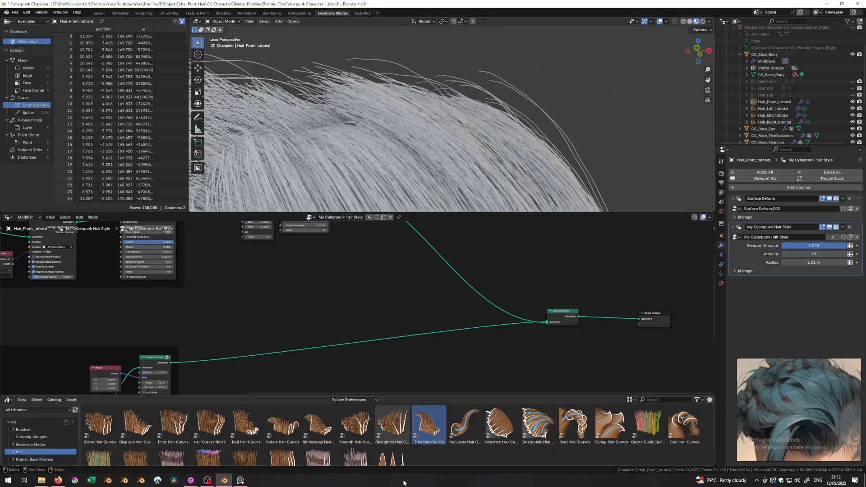
scroll(392, 426, "down", 1)
middle_click_drag(500, 353, 371, 359)
left_click_drag(522, 326, 588, 325)
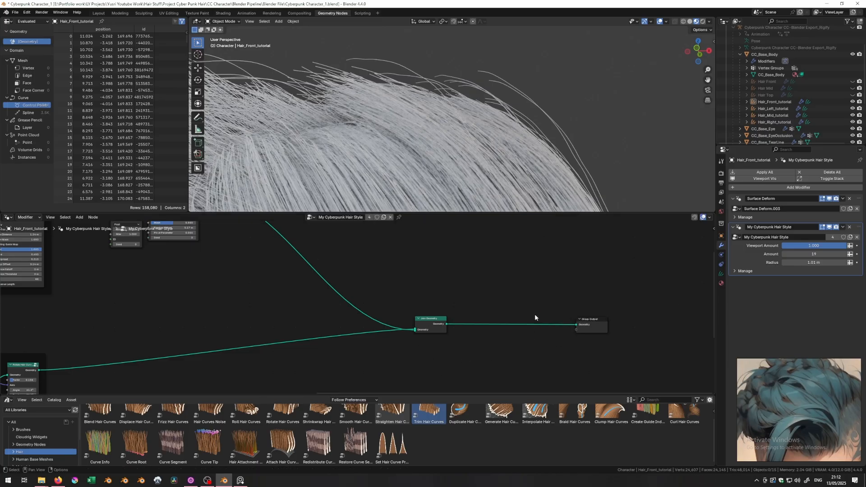
scroll(485, 150, "down", 8)
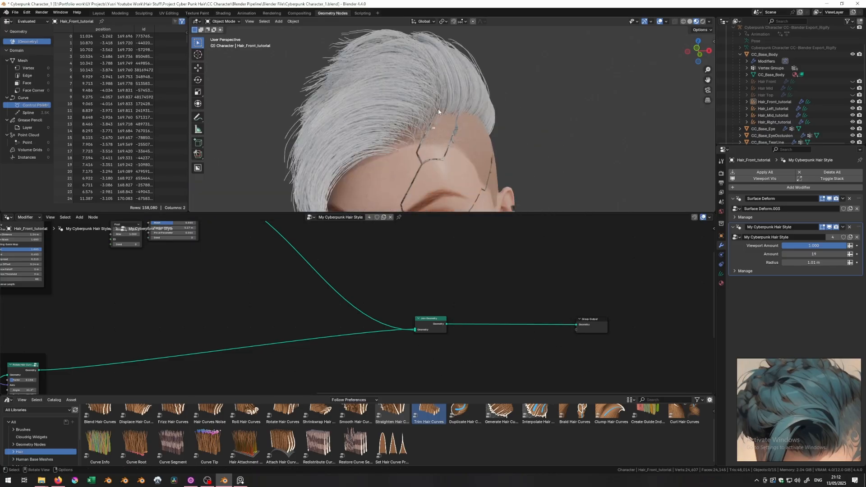
middle_click_drag(496, 148, 490, 161)
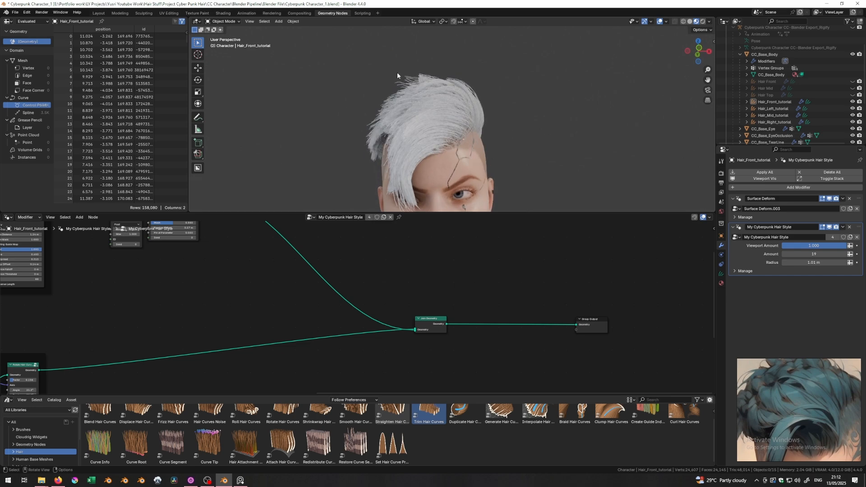
- Insert Set Hair Curve Profile before Group Output and preview the hair in Rendered shading
left_click_drag(391, 446, 493, 327)
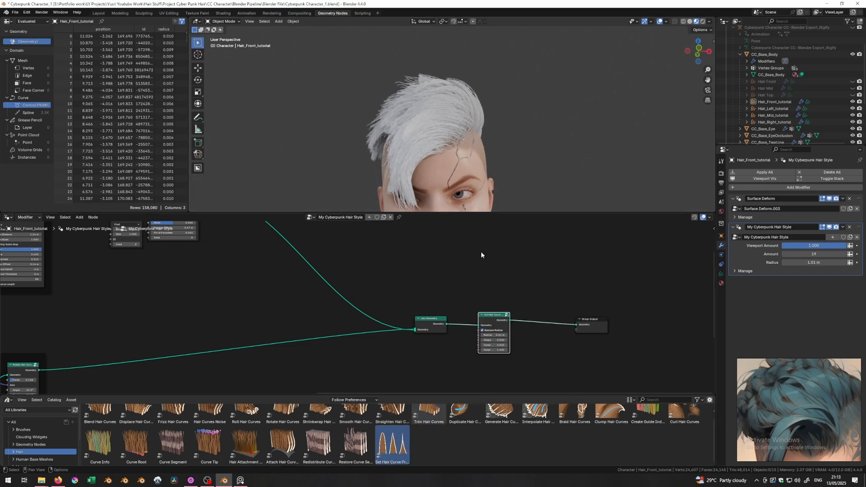
scroll(452, 153, "up", 8)
middle_click_drag(452, 152, 508, 203, "shift")
scroll(508, 203, "down", 2)
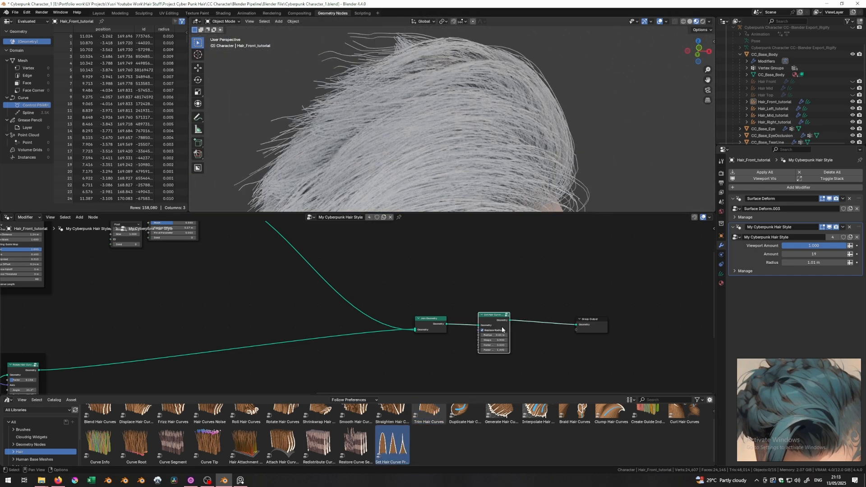
scroll(444, 311, "up", 3)
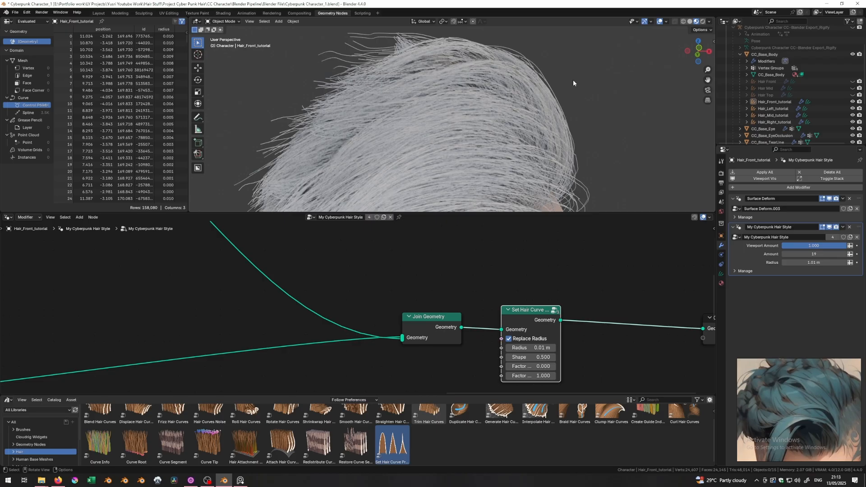
left_click(702, 21)
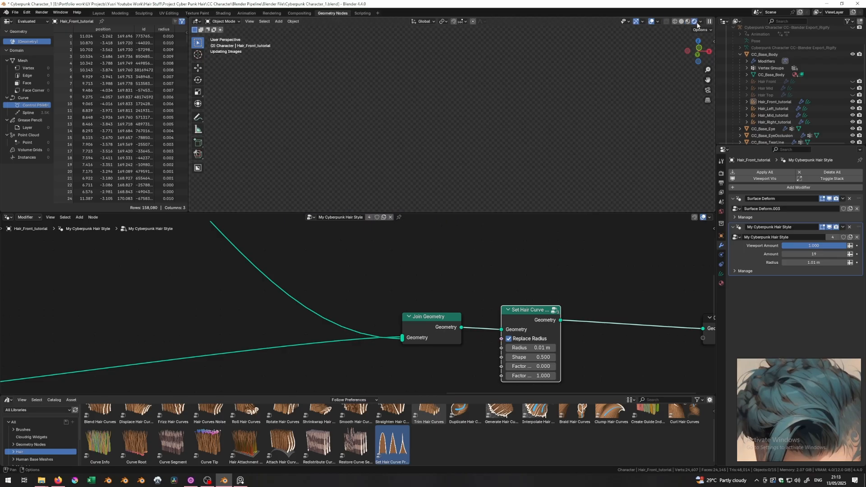
left_click(721, 174)
- Switch the render engine to Cycles
left_click(796, 172)
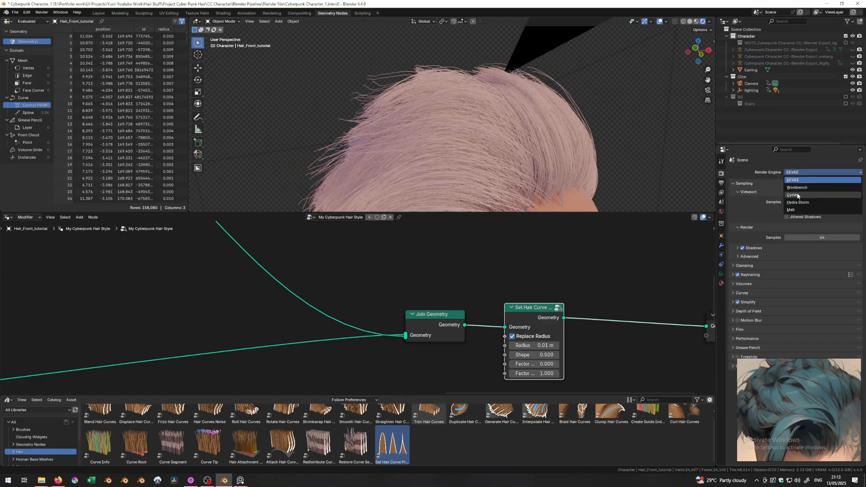
left_click(797, 195)
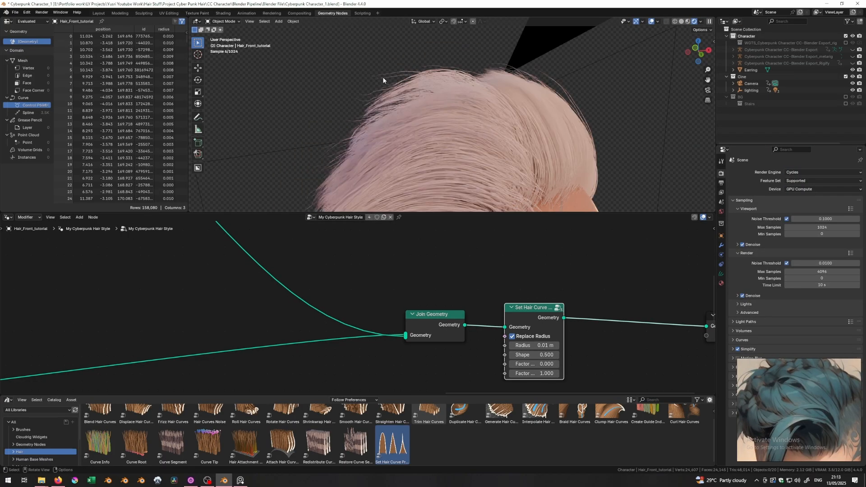
scroll(373, 81, "up", 3)
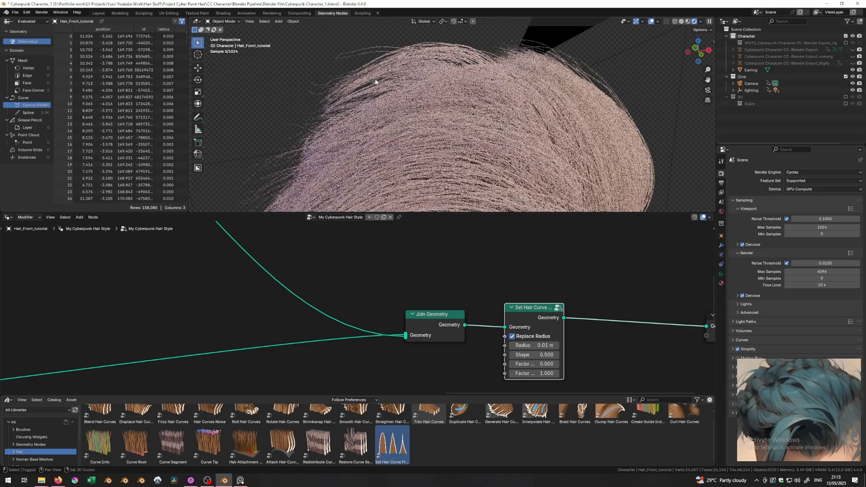
middle_click_drag(375, 82, 408, 119, "shift")
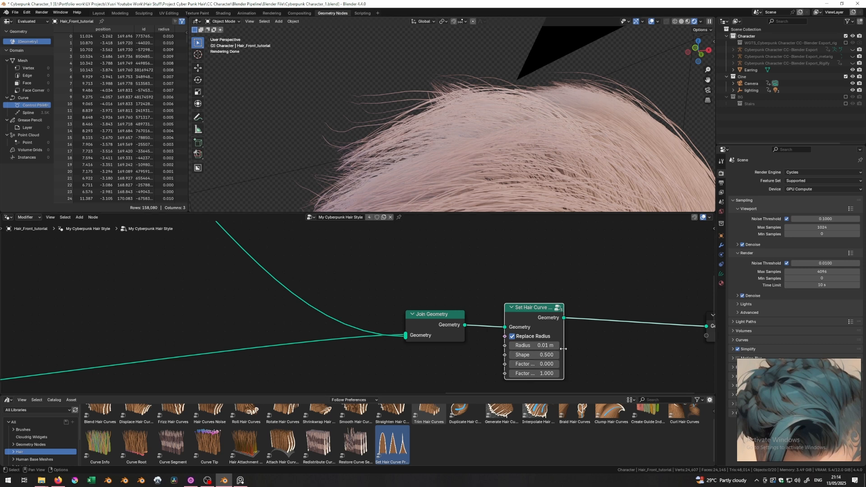
- Set the Set Hair Curve Profile Factor Min to 0.000
left_click_drag(563, 348, 595, 349)
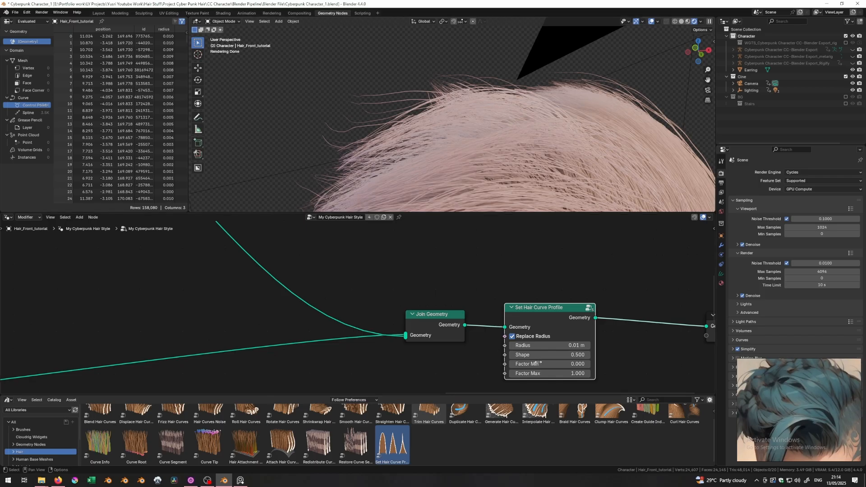
left_click(557, 364)
key("Return")
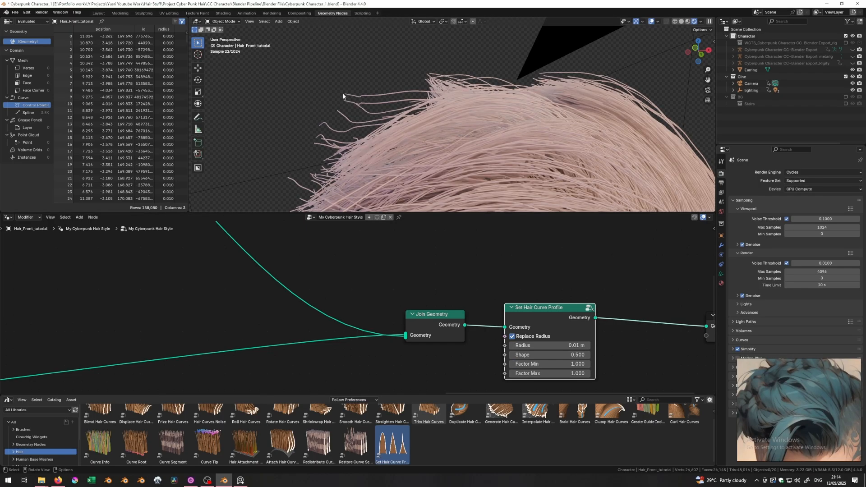
left_click(547, 360)
type("0")
key("Return")
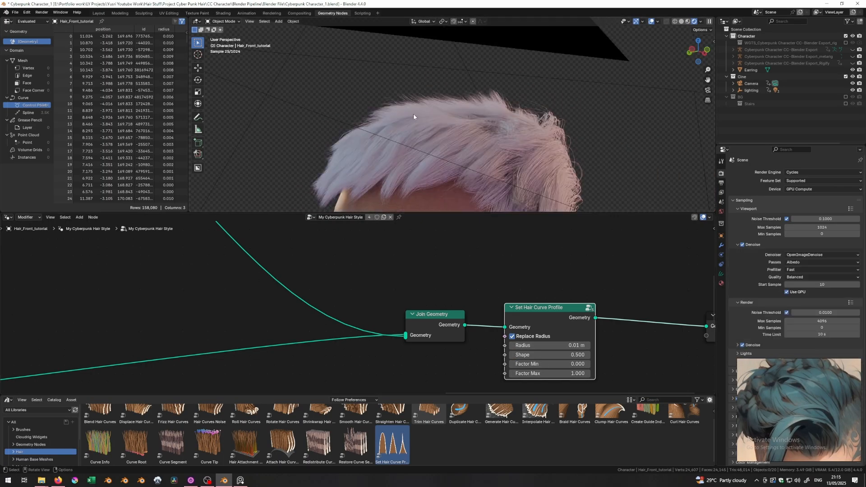
- Orbit around the head to inspect the rendered strand hair from front, side and above
middle_click_drag(471, 134, 476, 108)
middle_click_drag(418, 148, 427, 87)
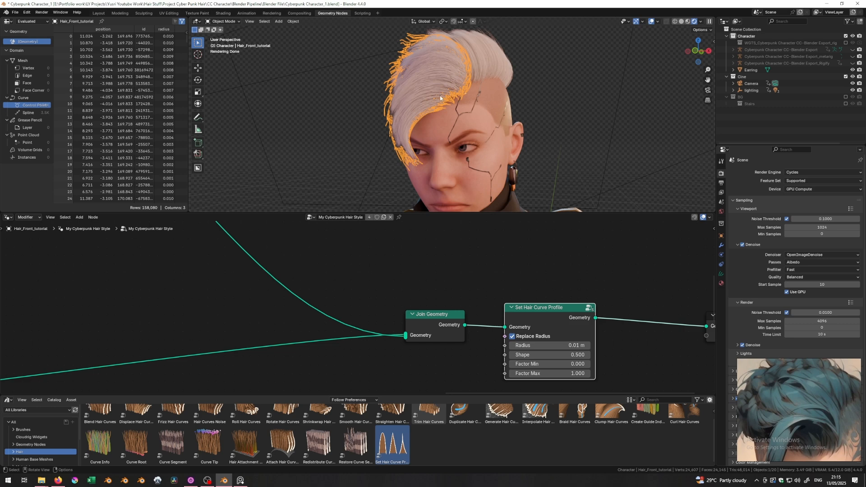
middle_click_drag(402, 94, 450, 171)
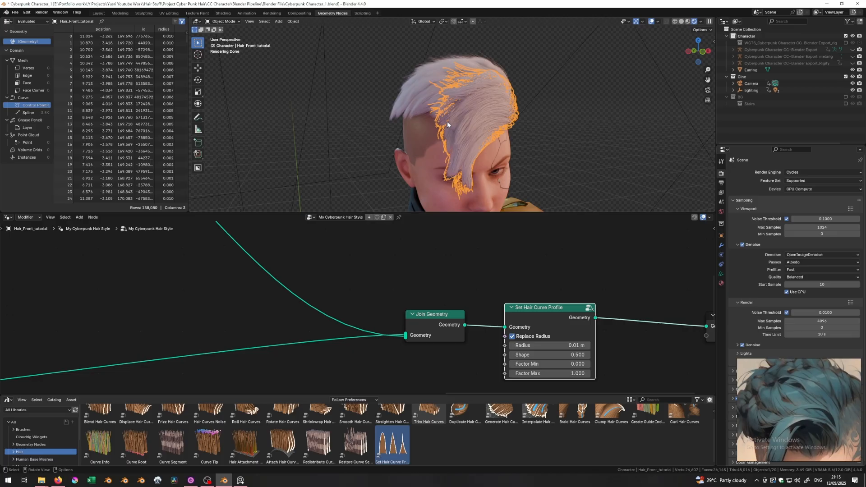
scroll(807, 393, "down", 5)
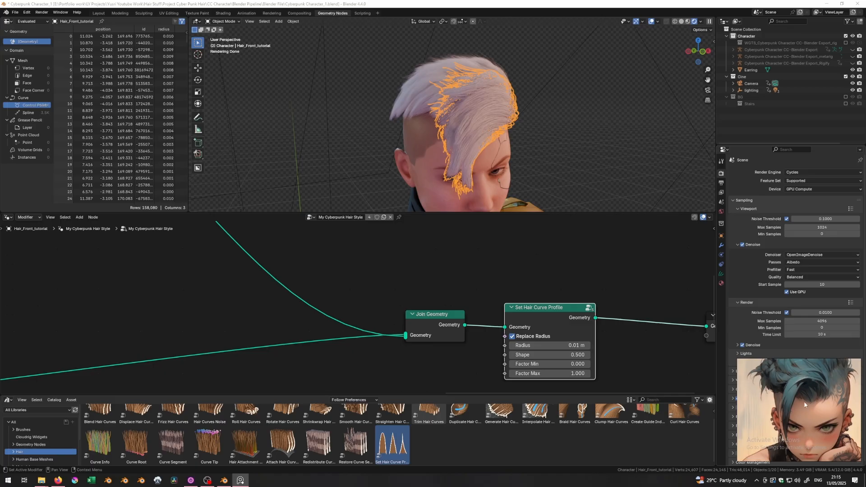
middle_click_drag(350, 82, 448, 146)
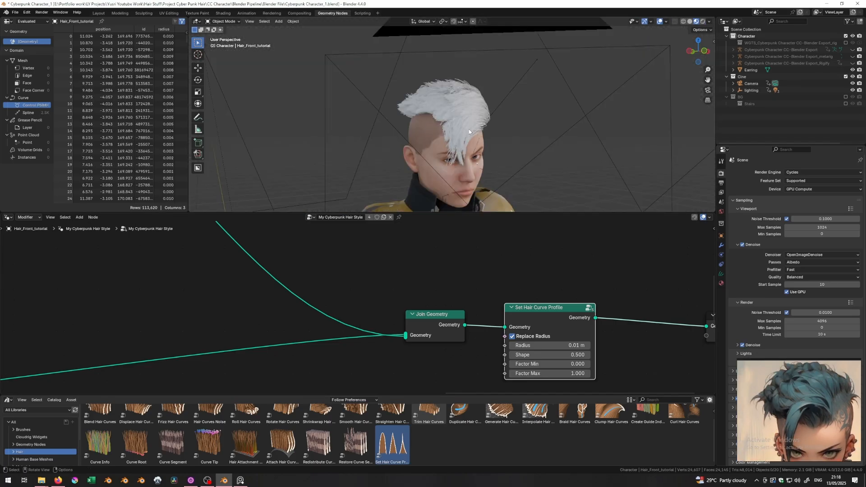
scroll(460, 129, "up", 4)
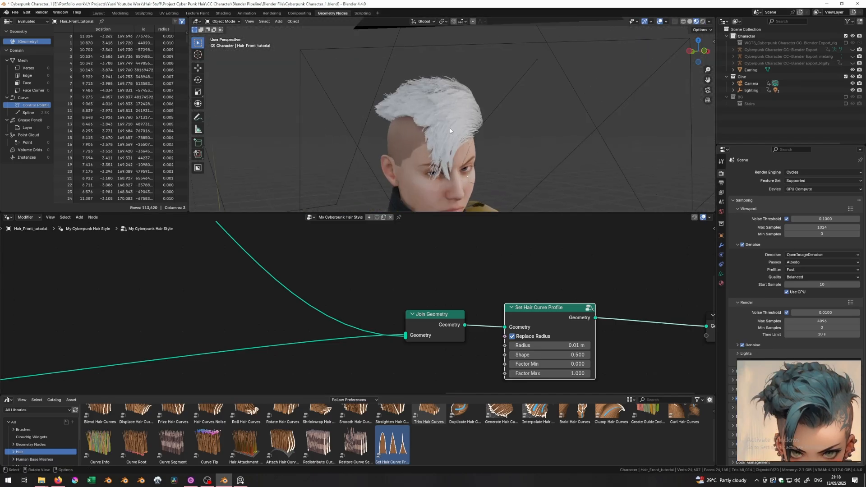
middle_click_drag(460, 118, 431, 127)
- Select the front hair piece in Rendered view and bring up its material settings
left_click(431, 127)
left_click(703, 21)
scroll(497, 110, "up", 3)
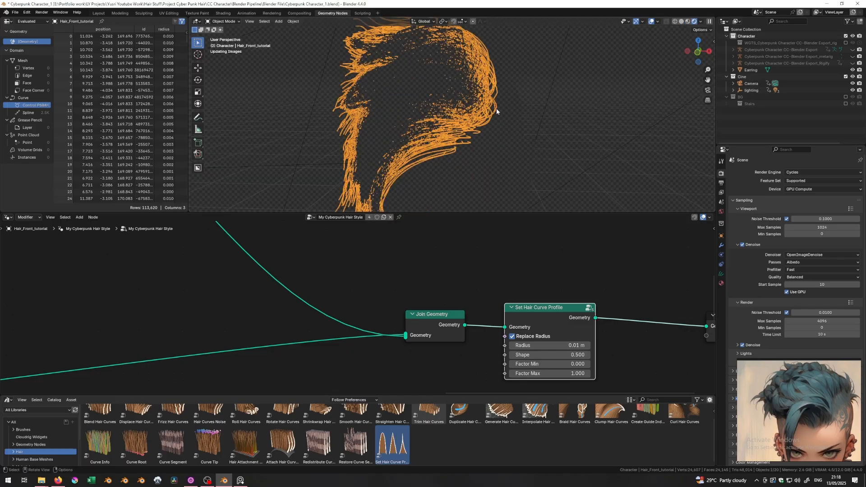
middle_click_drag(496, 109, 511, 150, "shift")
left_click(721, 283)
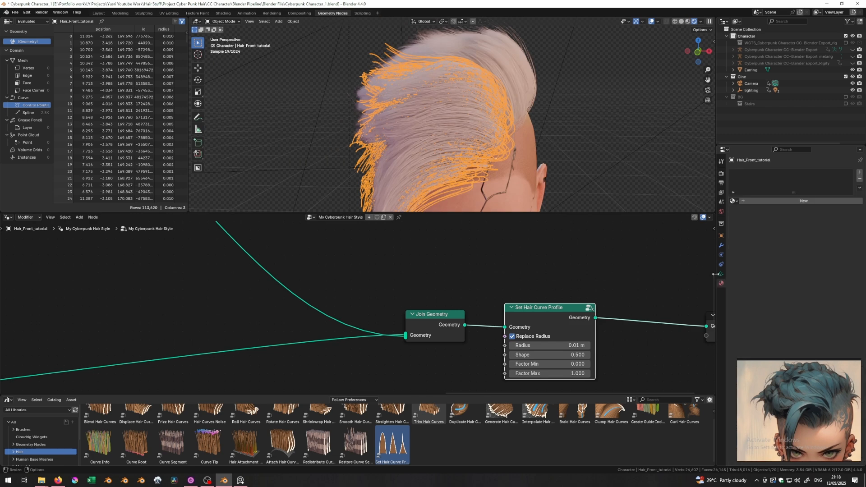
- Assign the existing Pink/teal Hair material to the front hair piece
left_click(733, 201)
left_click(762, 216)
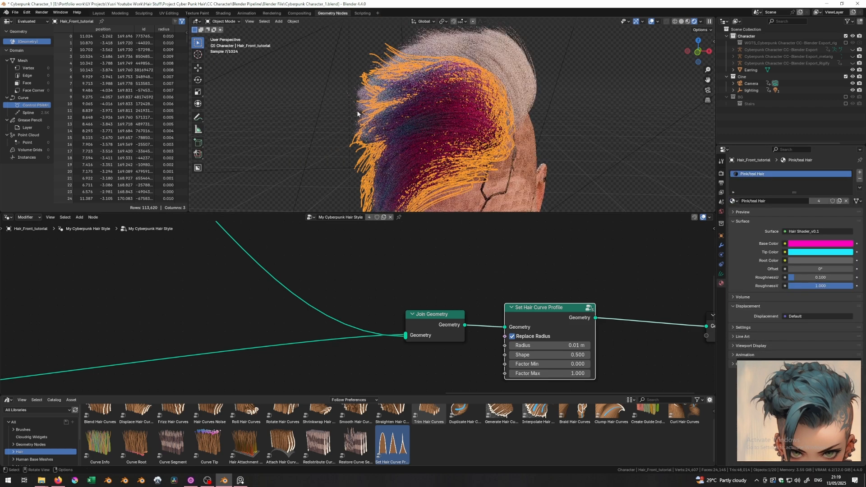
left_click(425, 145)
middle_click_drag(425, 144, 376, 114)
left_click(376, 114)
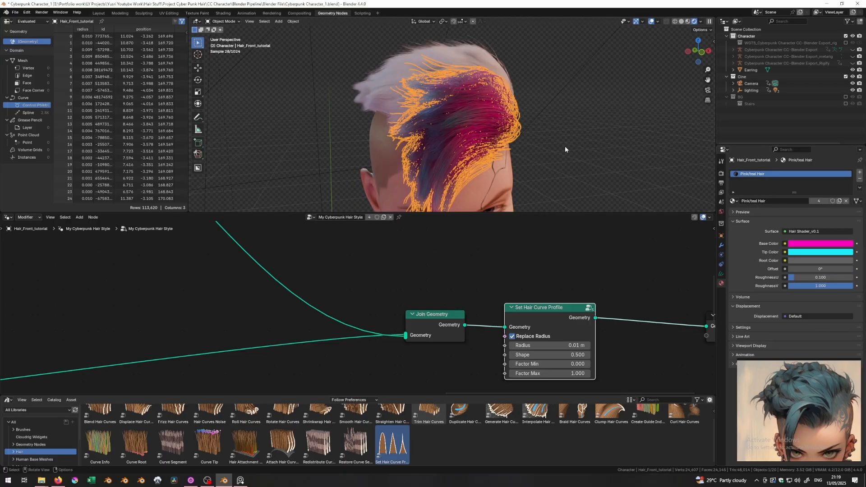
- Select the white left hair piece and browse materials to give it Pink/teal Hair
left_click(558, 134)
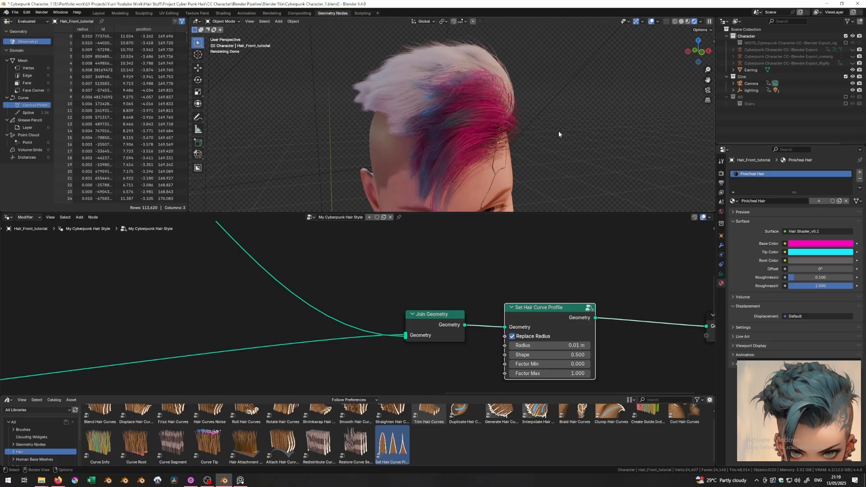
middle_click_drag(507, 117, 412, 121)
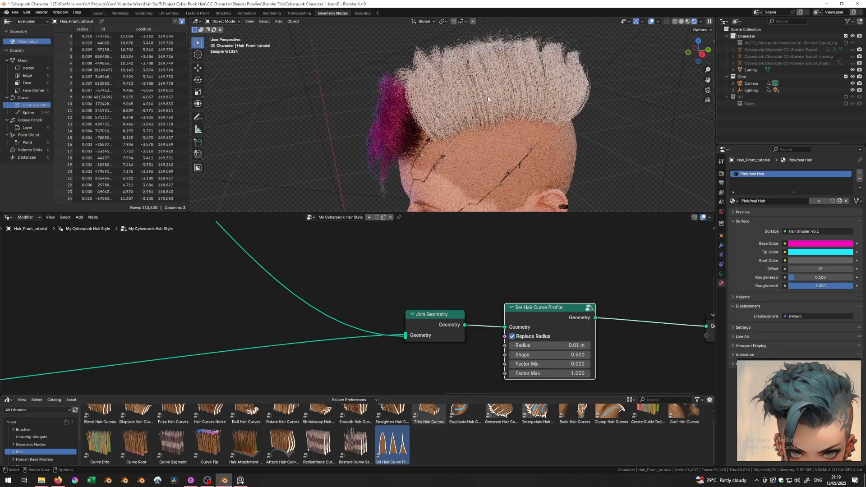
left_click(489, 99)
left_click(733, 201)
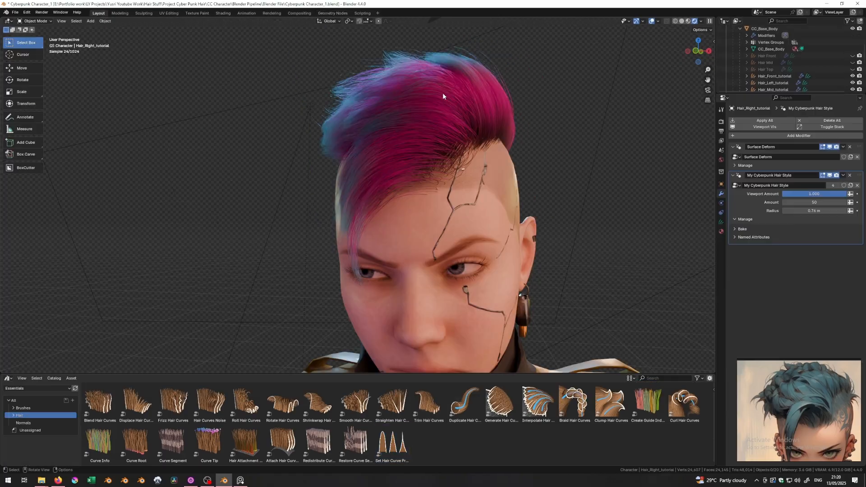
left_click(447, 97)
- Change the Pink/teal Hair base colour to a teal hue after trying blue and green
left_click(721, 230)
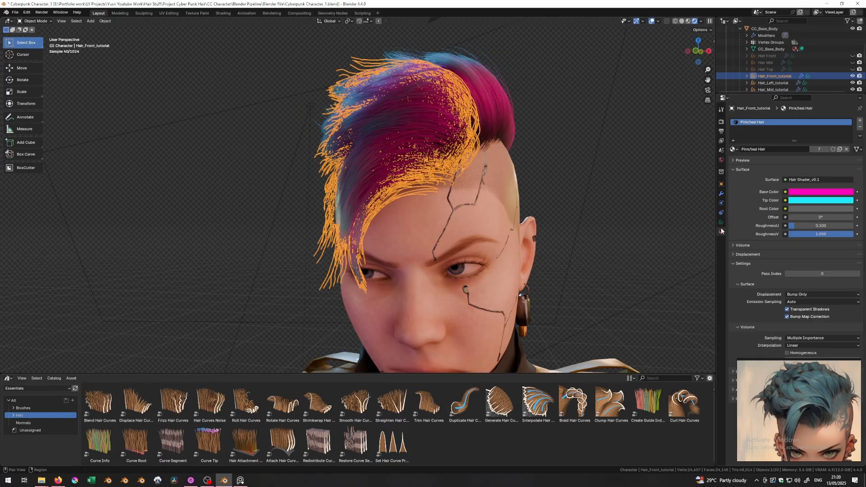
left_click(819, 193)
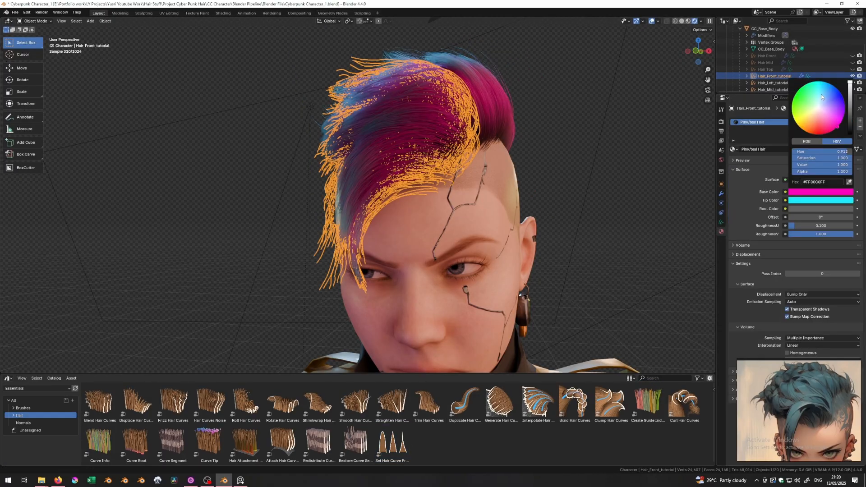
left_click(832, 89)
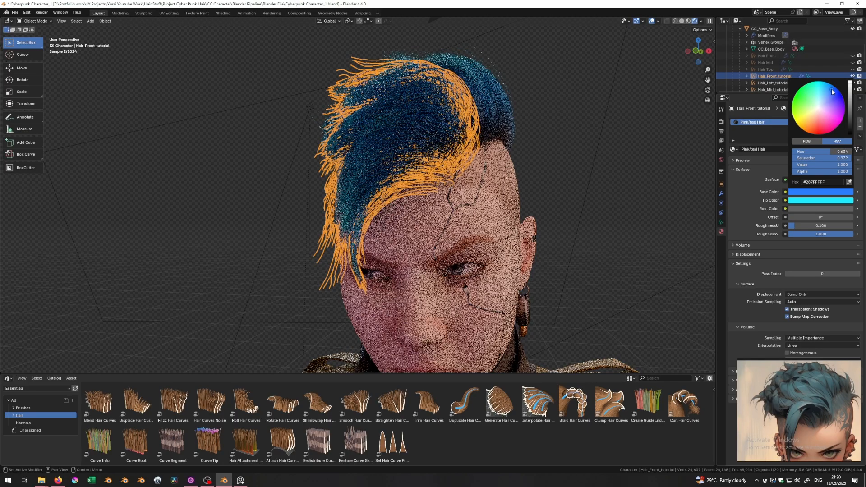
left_click(808, 85)
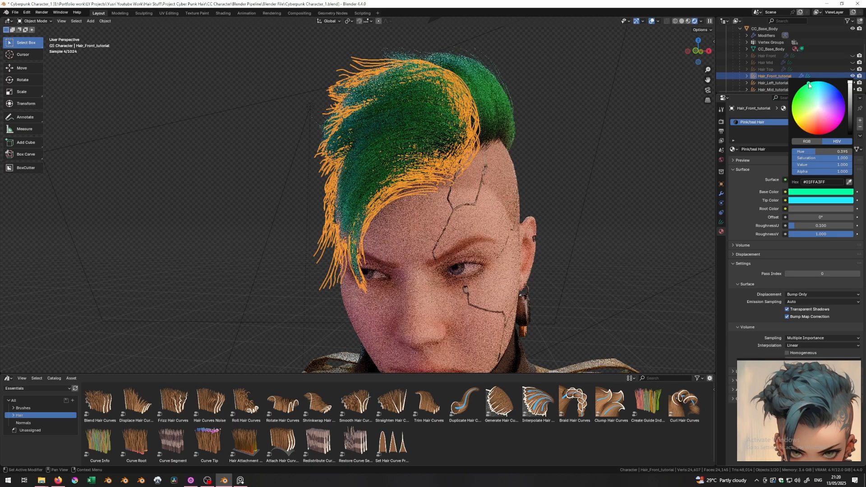
left_click(818, 85)
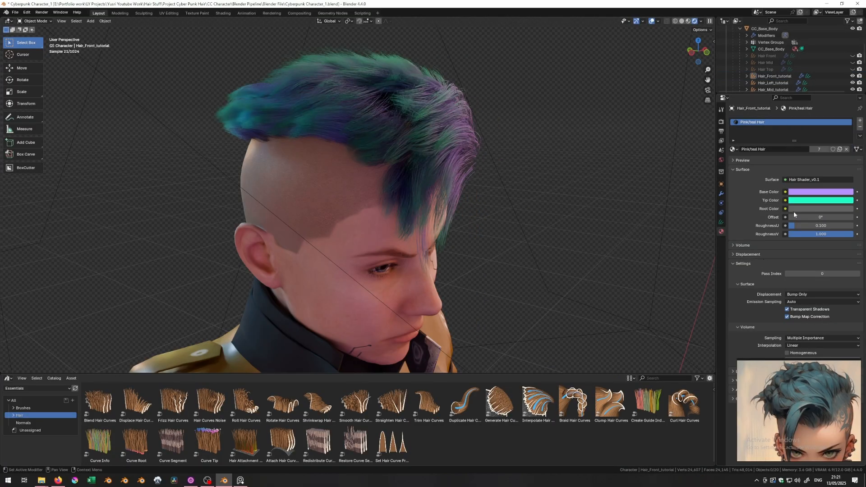
- Orbit the rendered viewport to inspect the purple and teal hair from the front and side
middle_click_drag(493, 155, 522, 174)
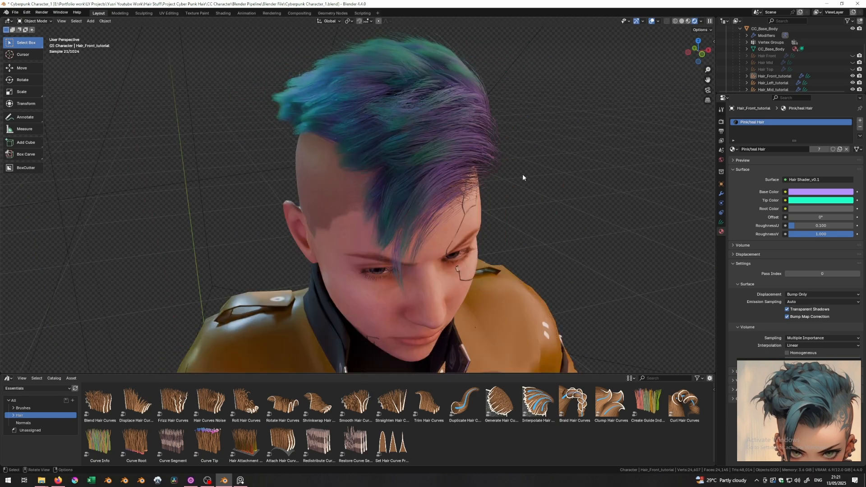
middle_click_drag(449, 181, 490, 193)
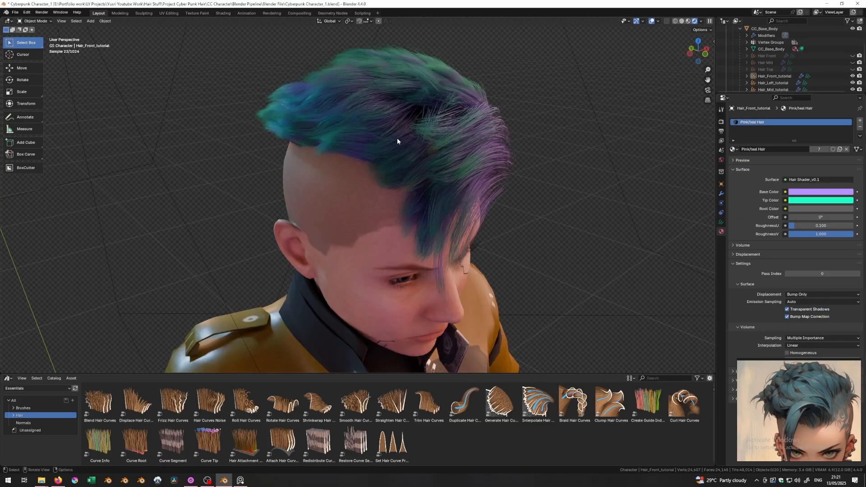
middle_click_drag(396, 139, 354, 145)
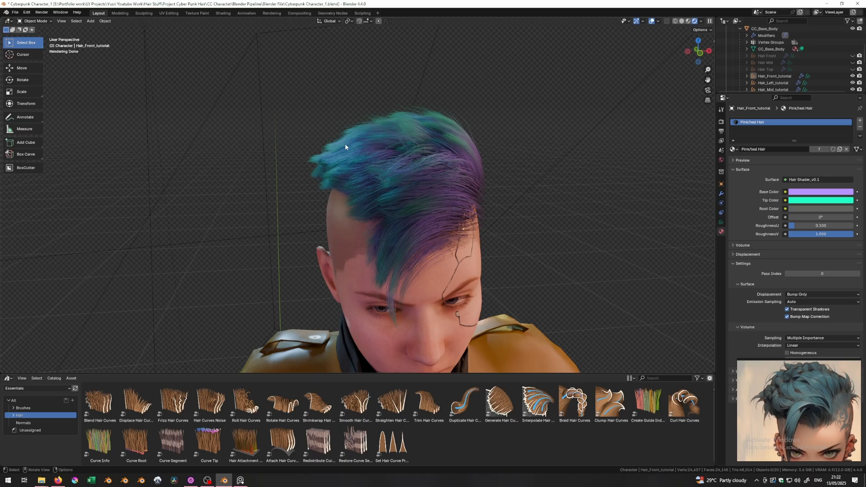
scroll(349, 190, "up", 2)
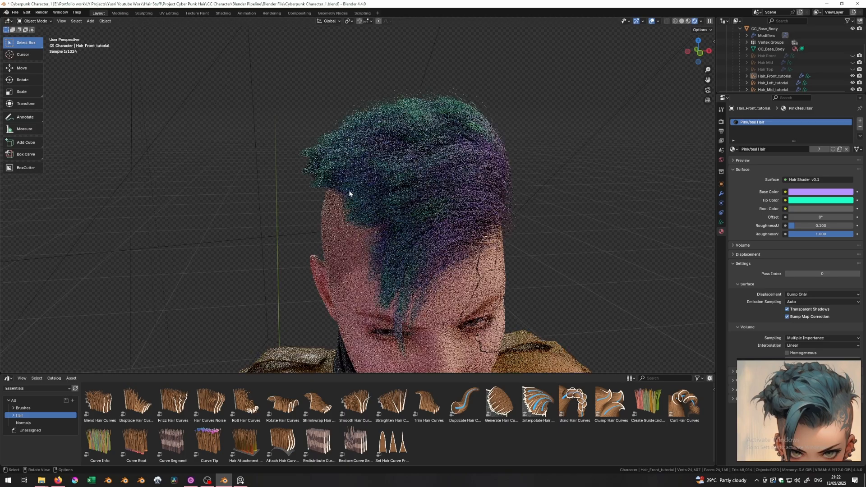
- Switch to the Geometry Nodes workspace and pan the My Cyberpunk Hair Style tree into view
left_click(333, 13)
scroll(327, 272, "down", 5)
middle_click_drag(77, 279, 320, 311)
- Pan the node tree to reveal the Loose Hair system and the copied trim nodes
scroll(320, 311, "up", 2)
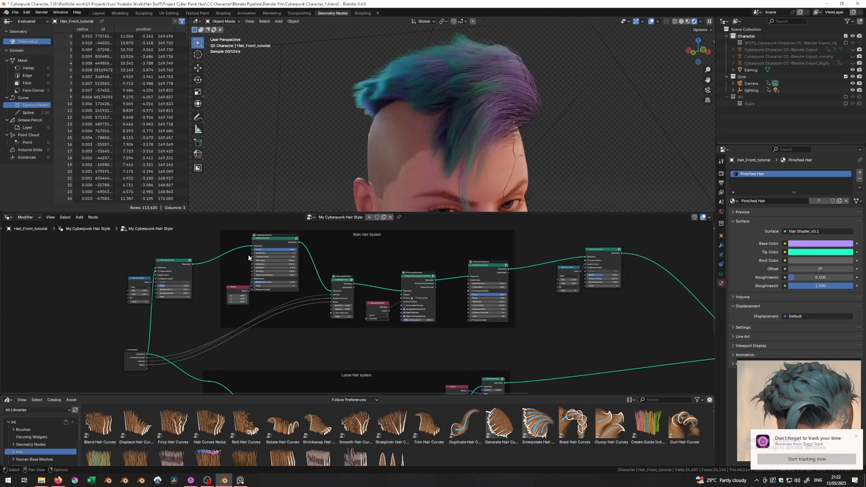
middle_click_drag(409, 339, 442, 243)
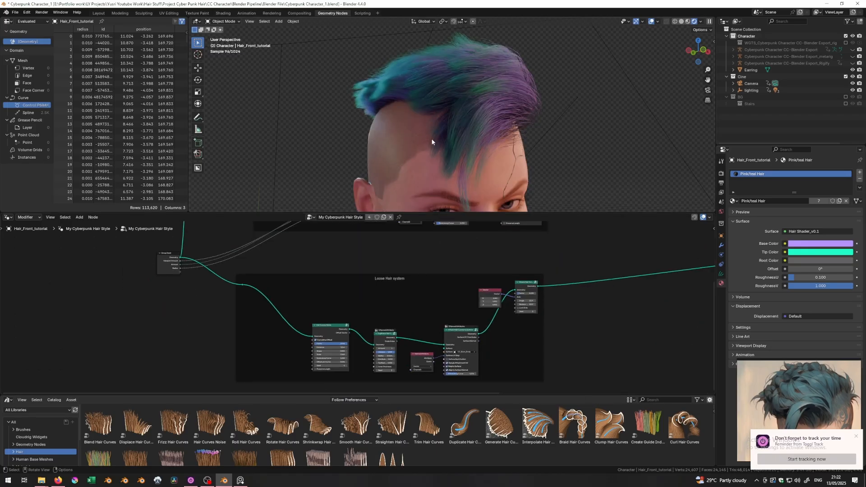
middle_click_drag(629, 246, 423, 344)
left_click_drag(475, 232, 372, 295)
scroll(372, 295, "up", 2)
scroll(355, 311, "up", 2)
left_click(355, 311)
scroll(356, 310, "down", 4)
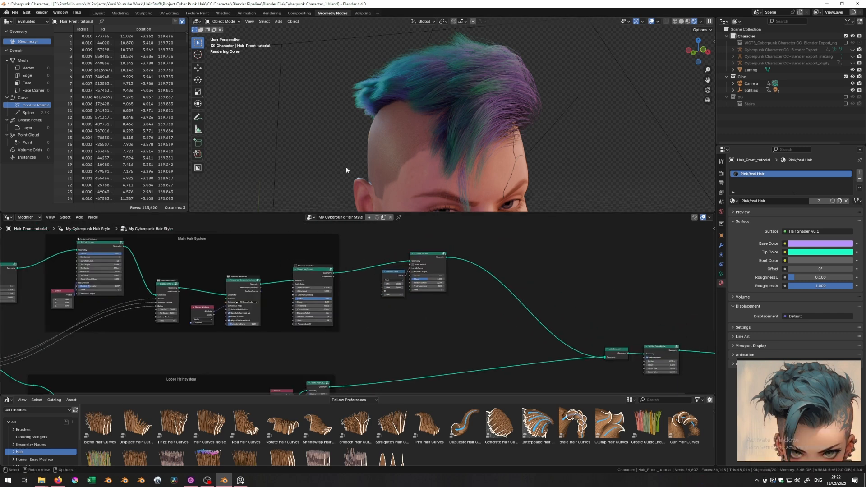
- Orbit to the head's left side and select the left hair piece
middle_click_drag(403, 153, 375, 161)
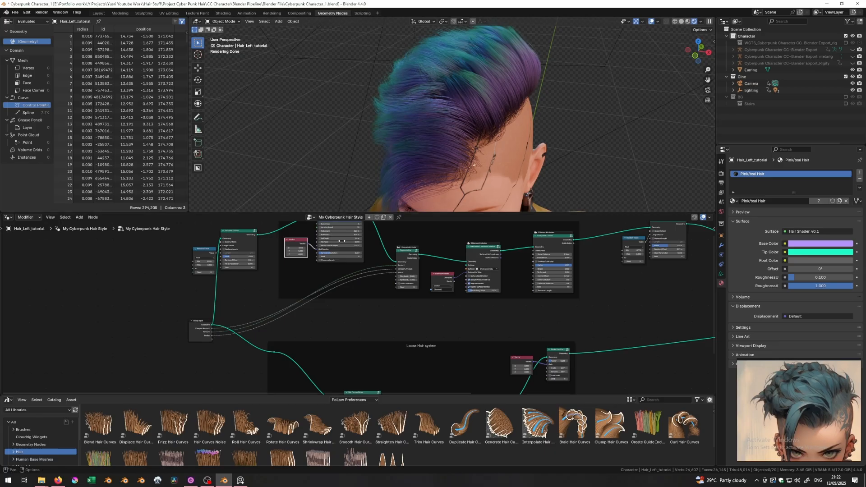
middle_click_drag(399, 130, 438, 94)
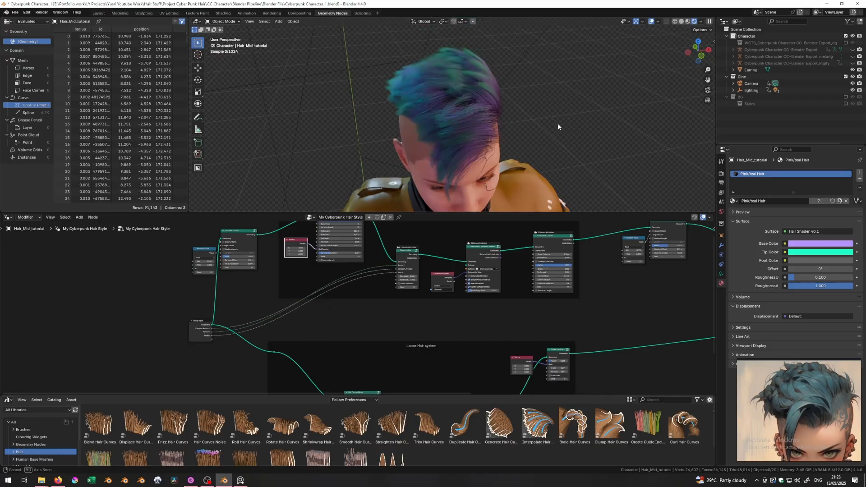
middle_click_drag(557, 123, 556, 234)
middle_click_drag(493, 143, 470, 113)
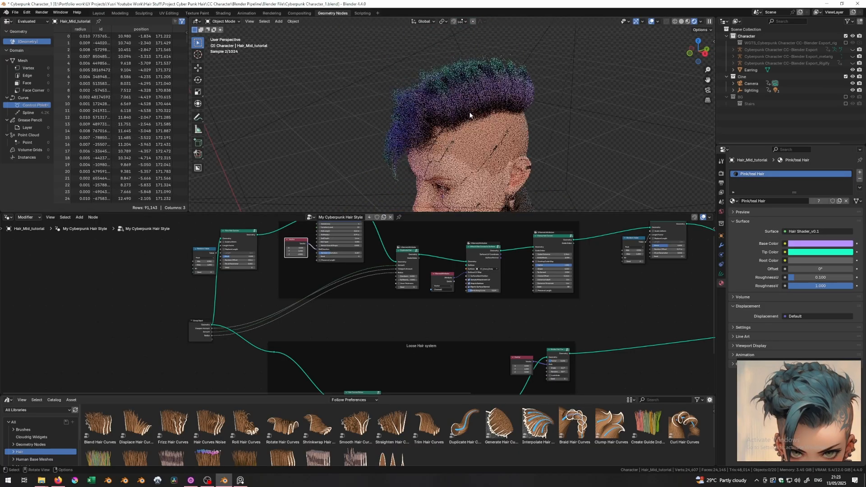
left_click(469, 115)
scroll(598, 338, "up", 2)
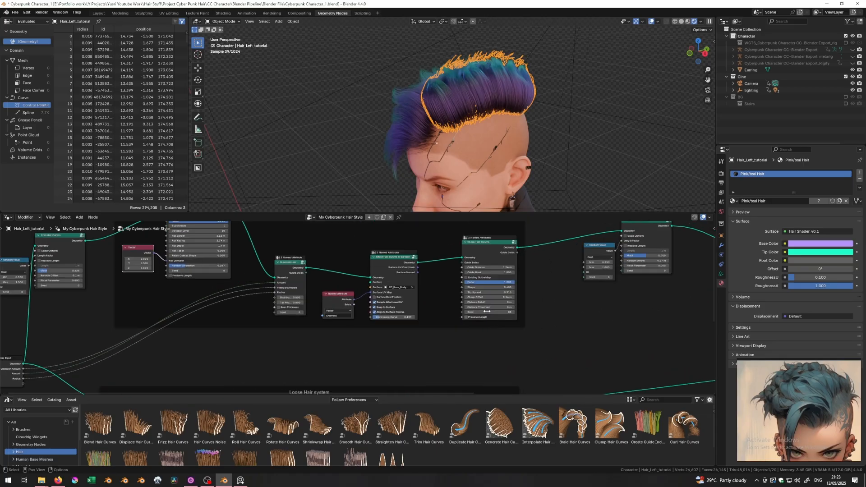
scroll(487, 311, "up", 3)
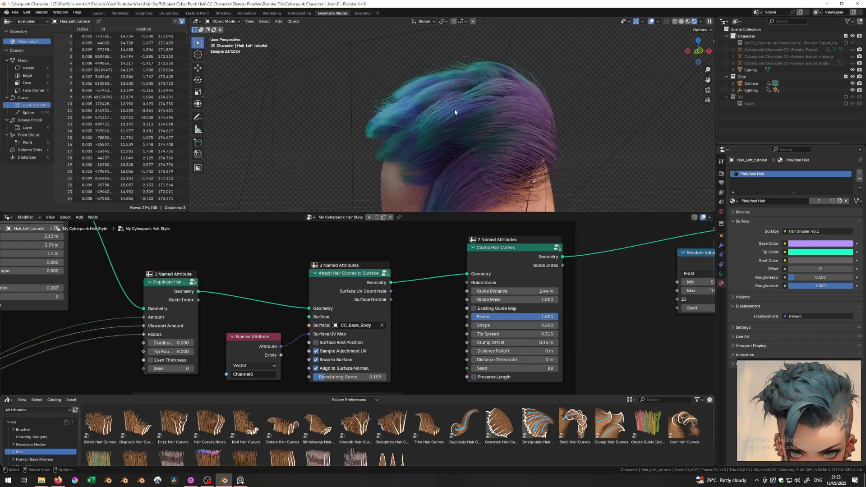